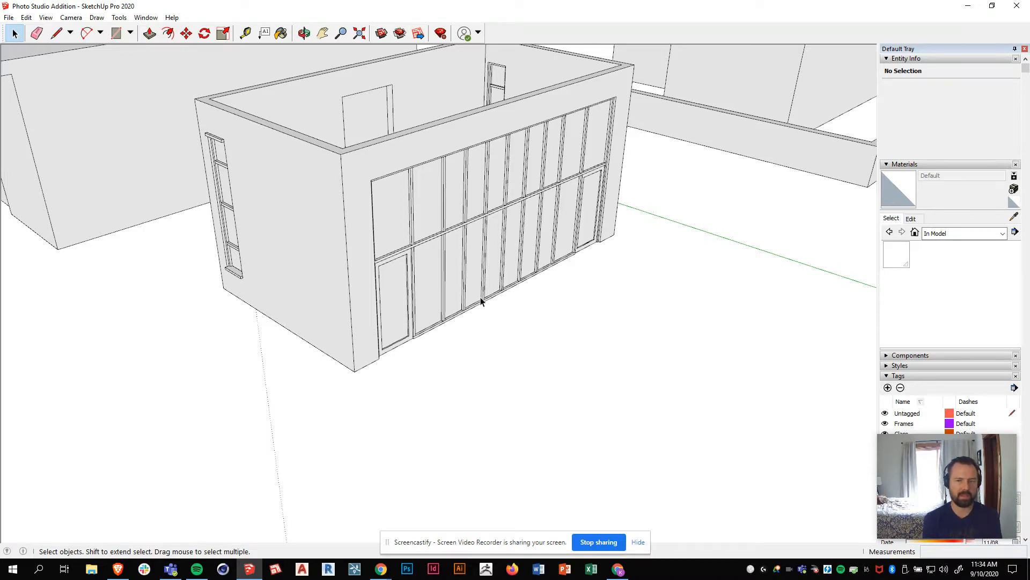
Step: Examine the studio addition's glazed facade, walls and open interior from several angles
middle_drag(494, 351, 507, 410)
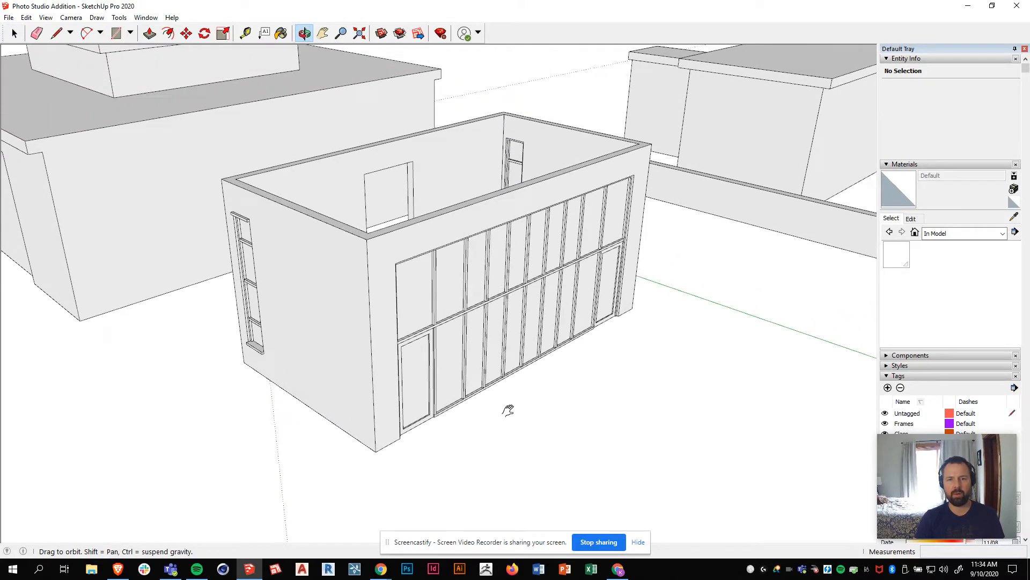
scroll(357, 338, up, 2)
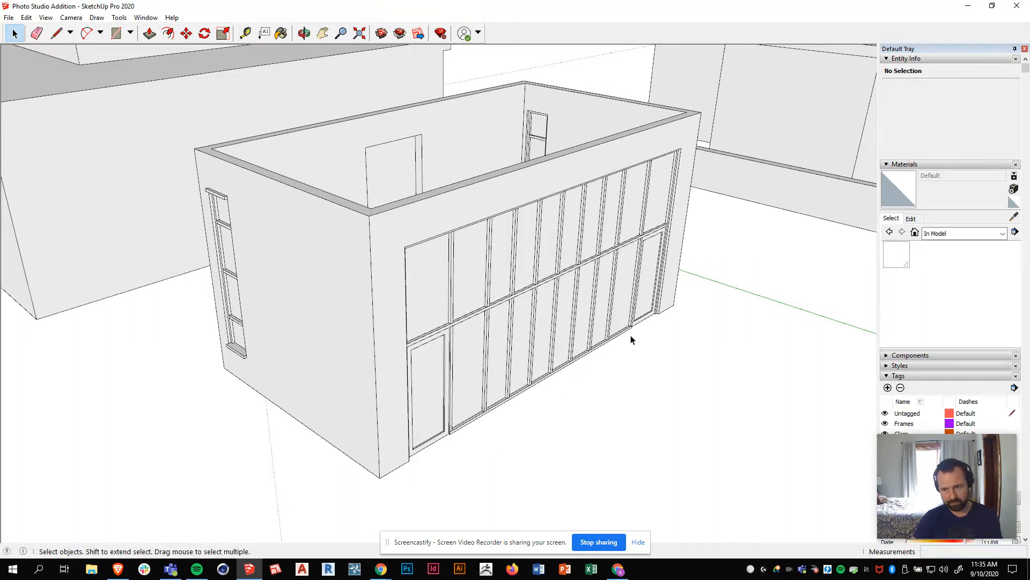
middle_drag(459, 228, 504, 352)
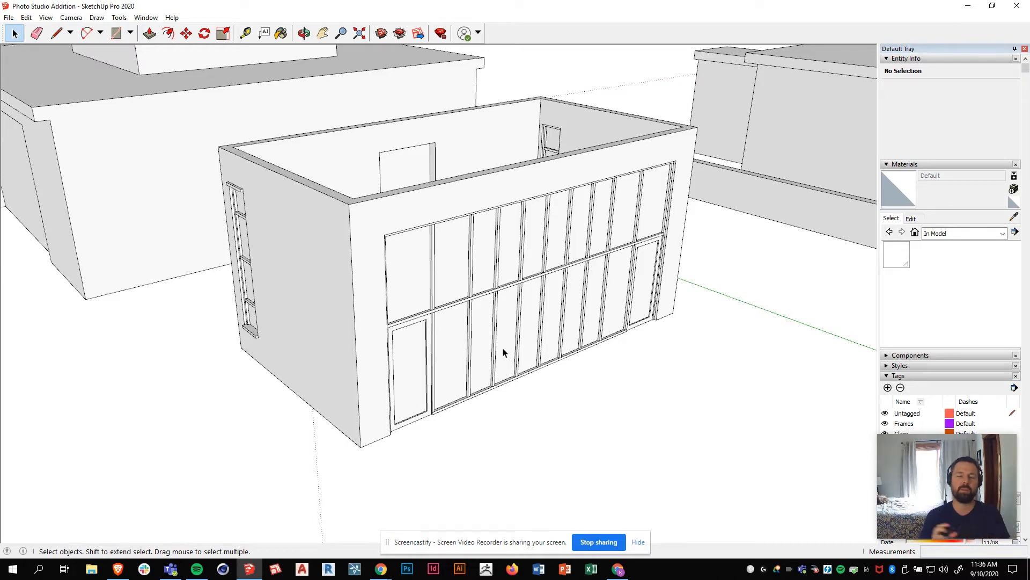
middle_drag(528, 121, 464, 301)
scroll(354, 292, up, 2)
middle_drag(294, 287, 385, 274)
scroll(434, 363, down, 3)
middle_drag(404, 361, 381, 345)
scroll(472, 365, down, 2)
scroll(529, 248, up, 2)
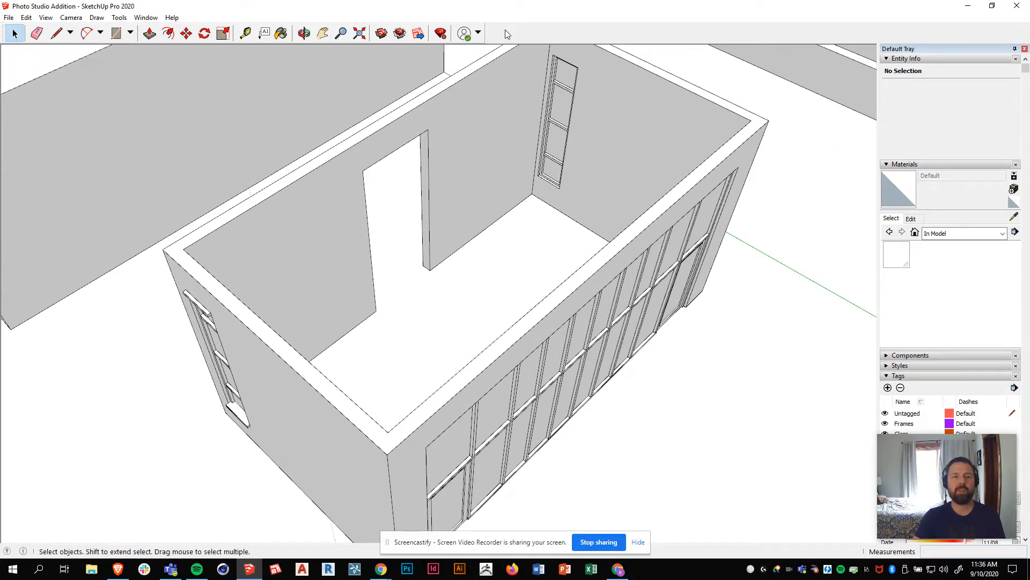
Step: Check which account is signed in to the program
click(477, 34)
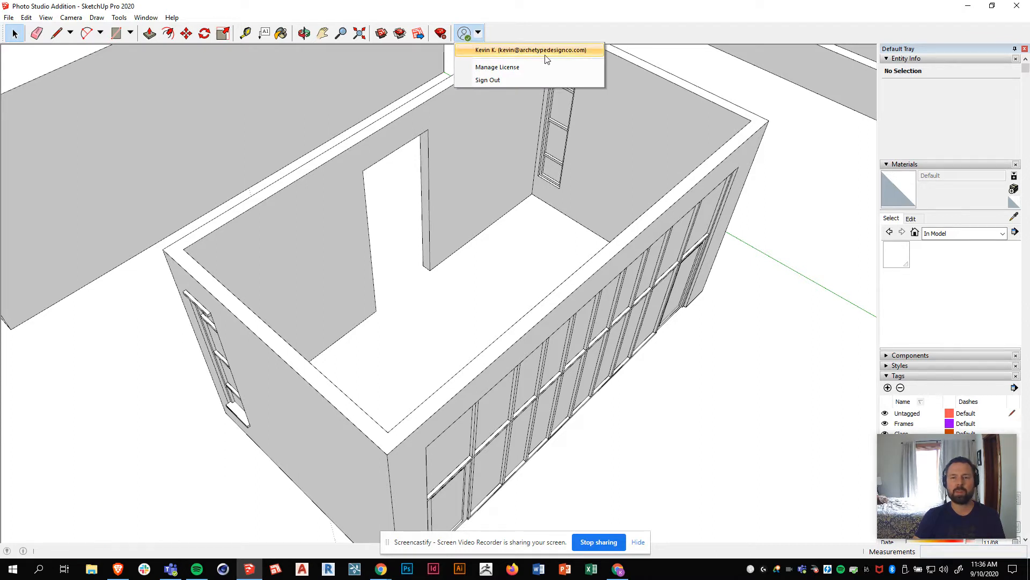
click(497, 81)
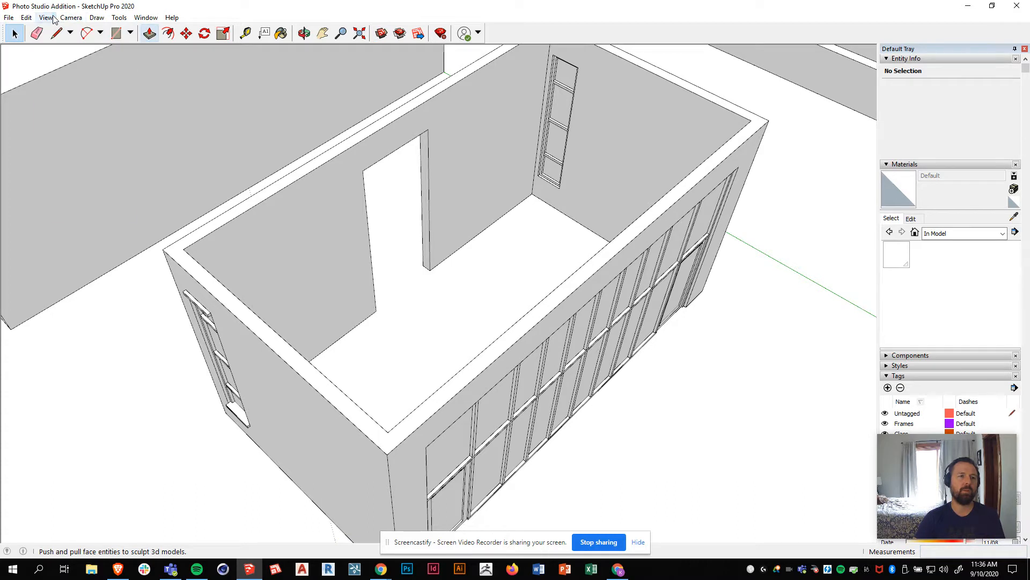
Step: Review the list of available toolbars, leaving only Getting Started enabled, and close the list
click(69, 17)
click(57, 31)
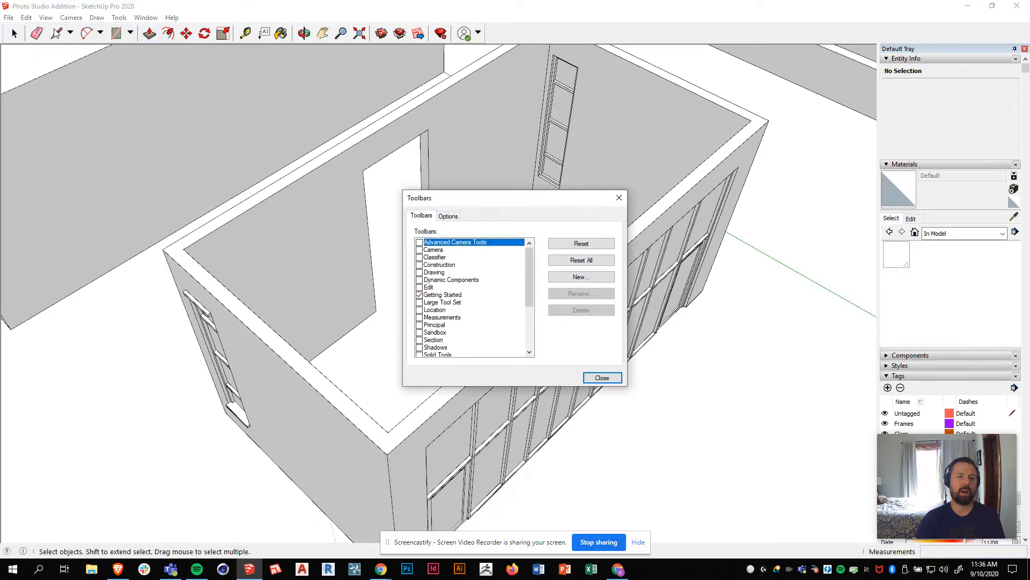
scroll(474, 272, down, 3)
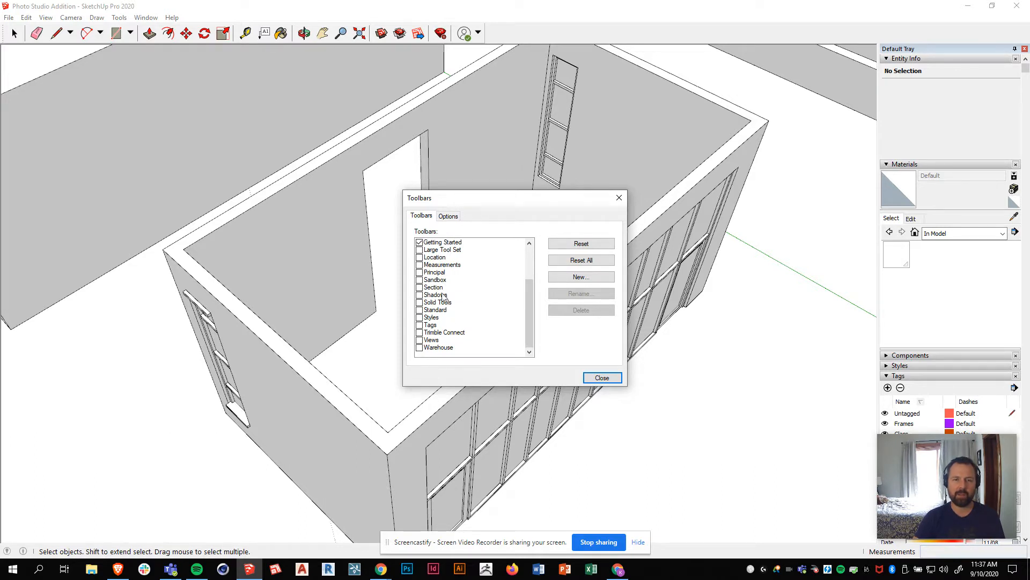
scroll(445, 258, up, 3)
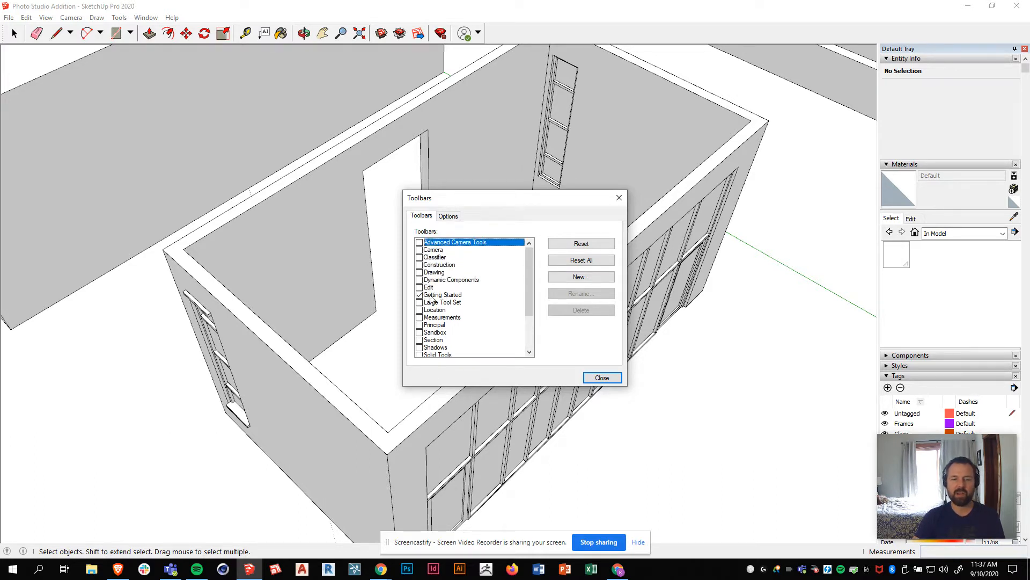
click(420, 294)
click(420, 295)
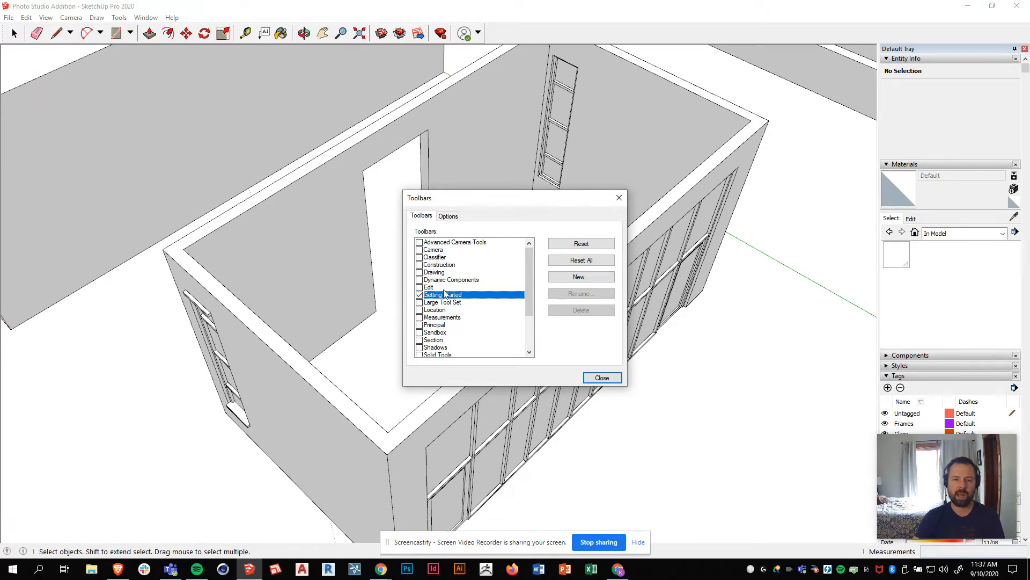
scroll(465, 248, down, 2)
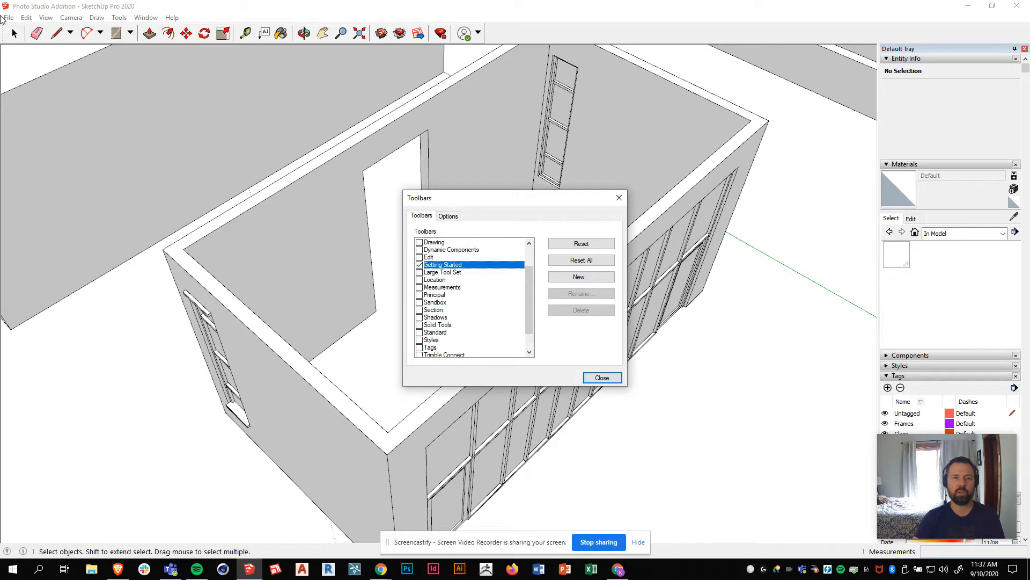
scroll(445, 319, down, 1)
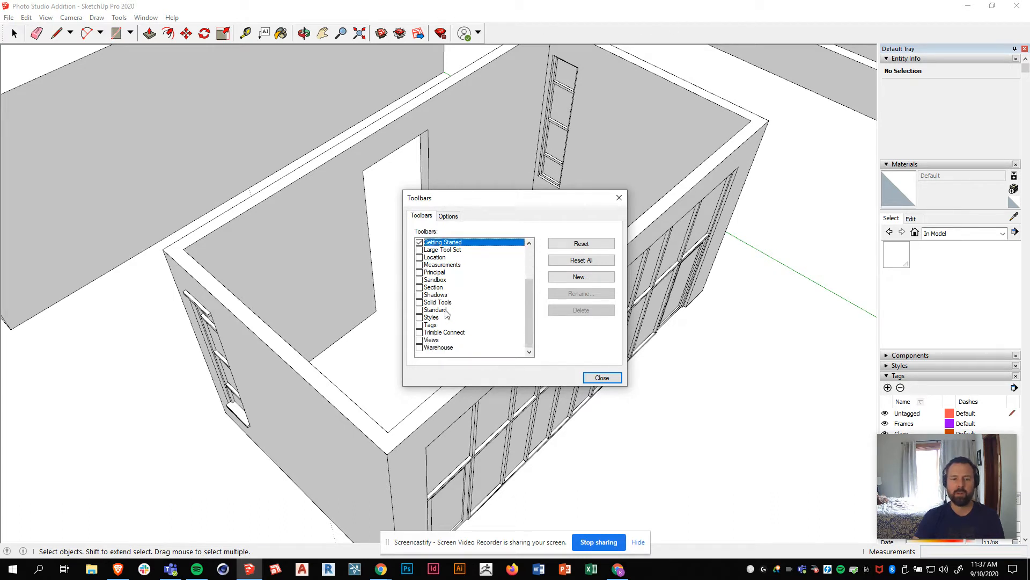
click(603, 378)
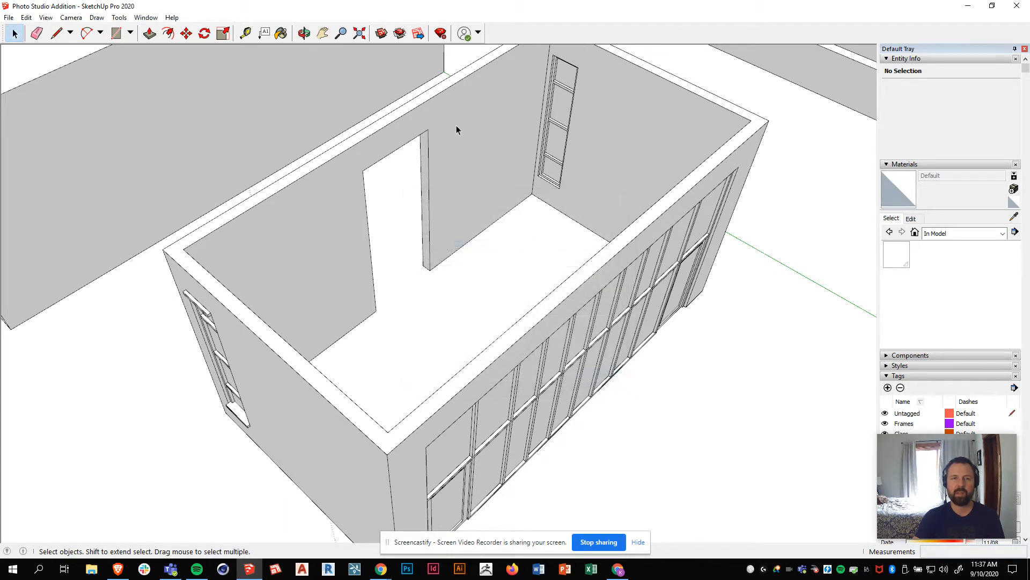
Step: Open 3D Warehouse and browse the curated collections and featured community models on its home page
click(382, 34)
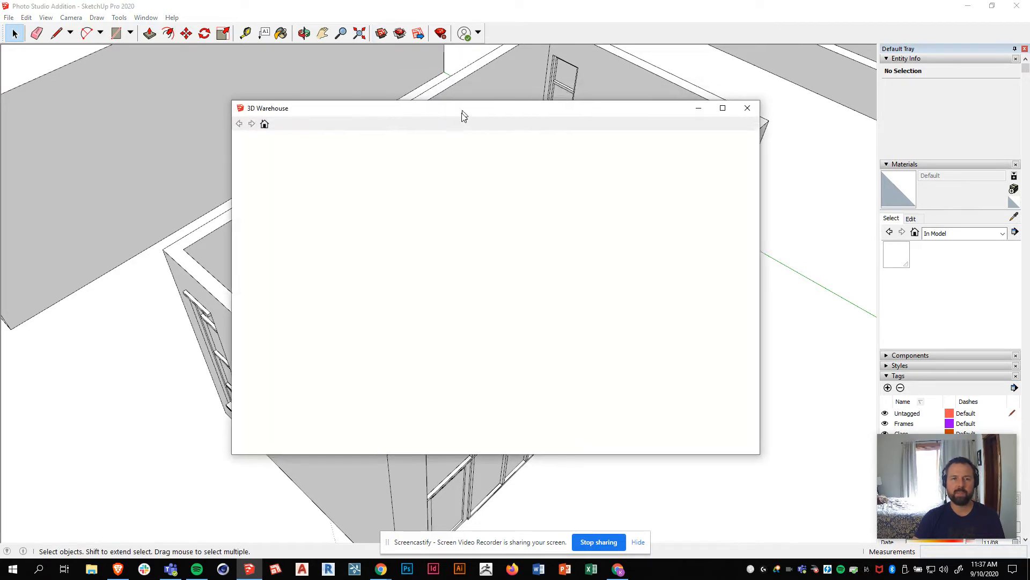
drag(464, 107, 459, 122)
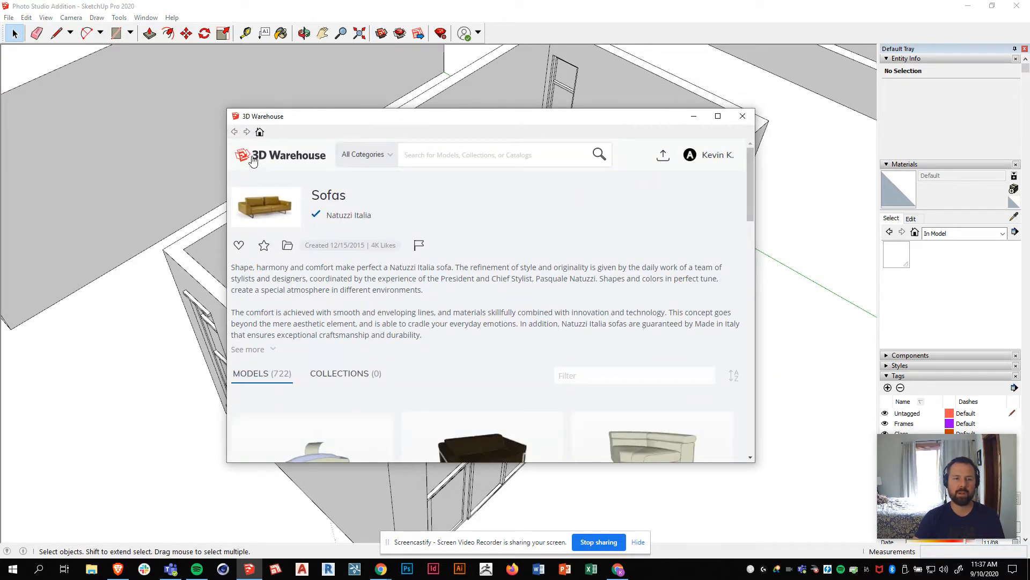
click(271, 159)
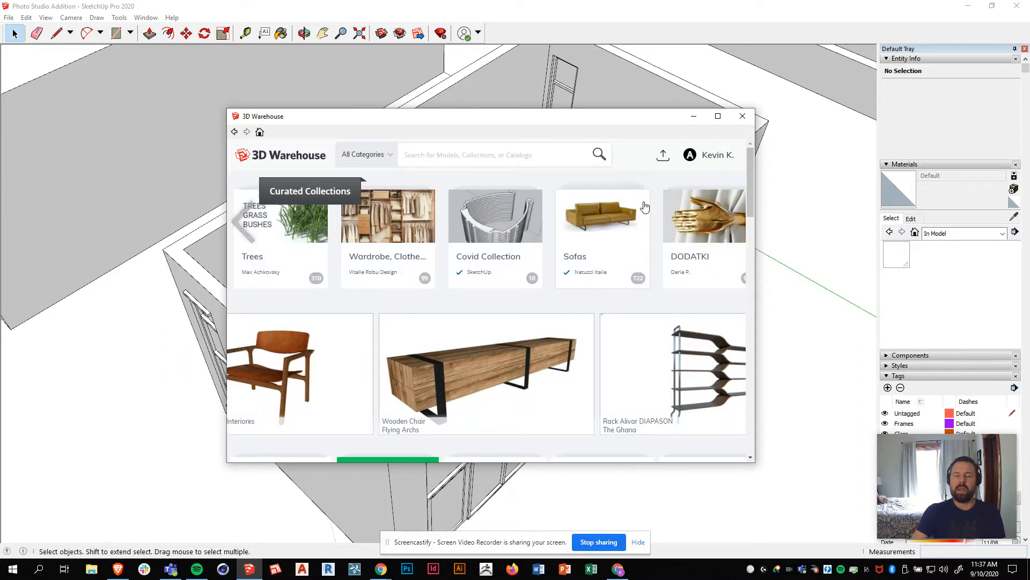
scroll(564, 311, down, 5)
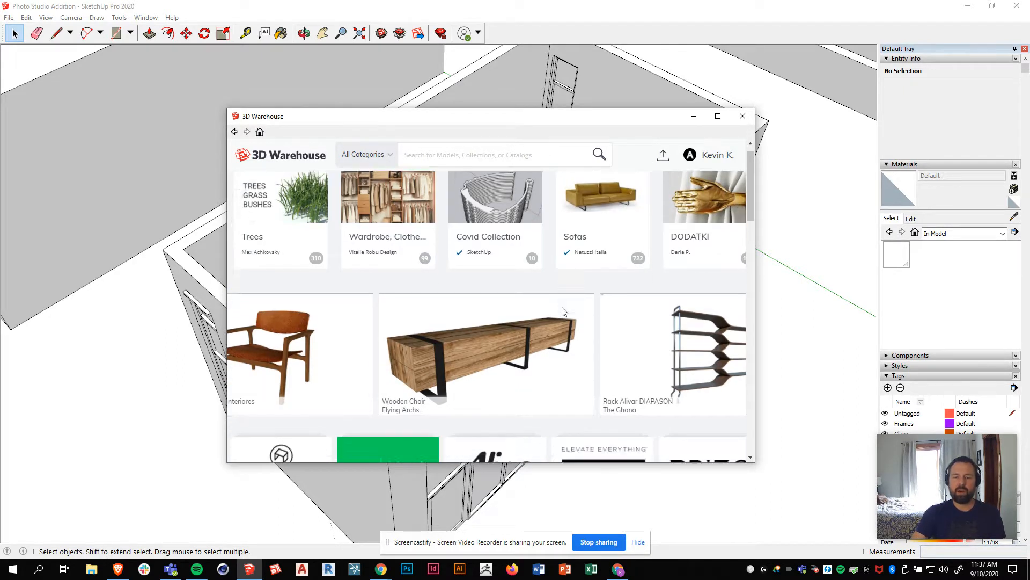
scroll(563, 312, down, 6)
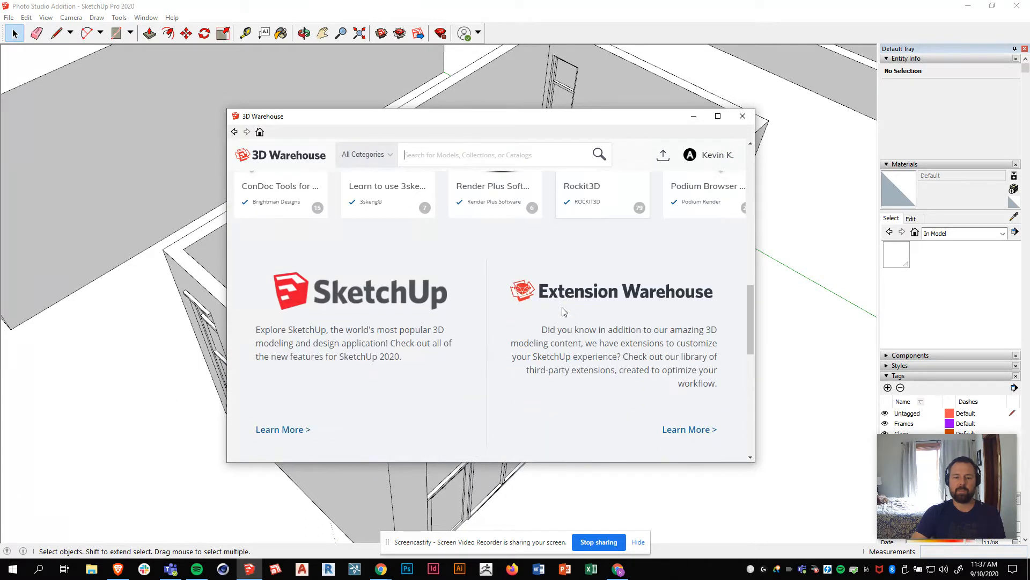
scroll(564, 311, up, 8)
scroll(564, 312, up, 4)
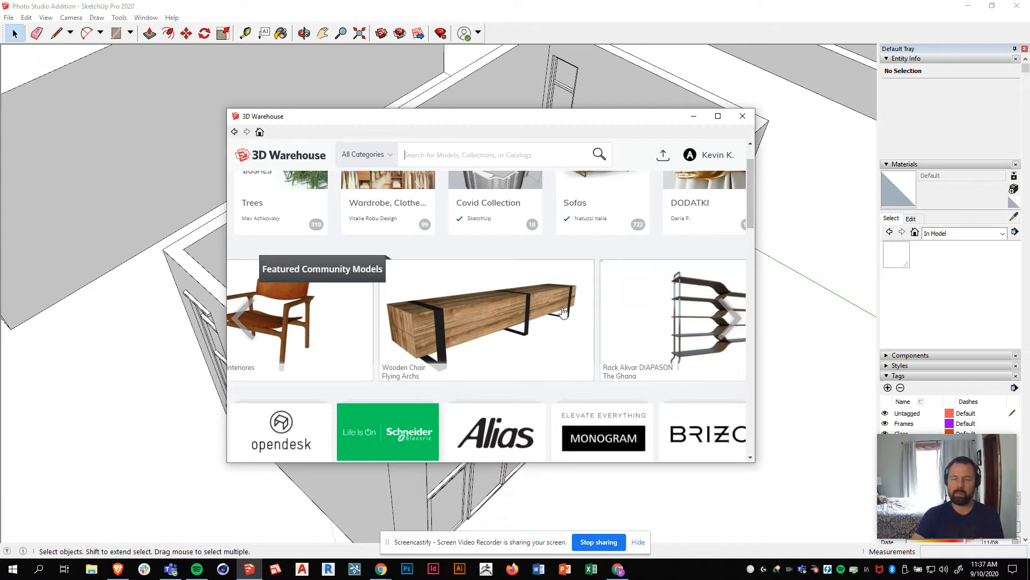
Step: View the liked models in the account's own 3D Warehouse content
click(719, 155)
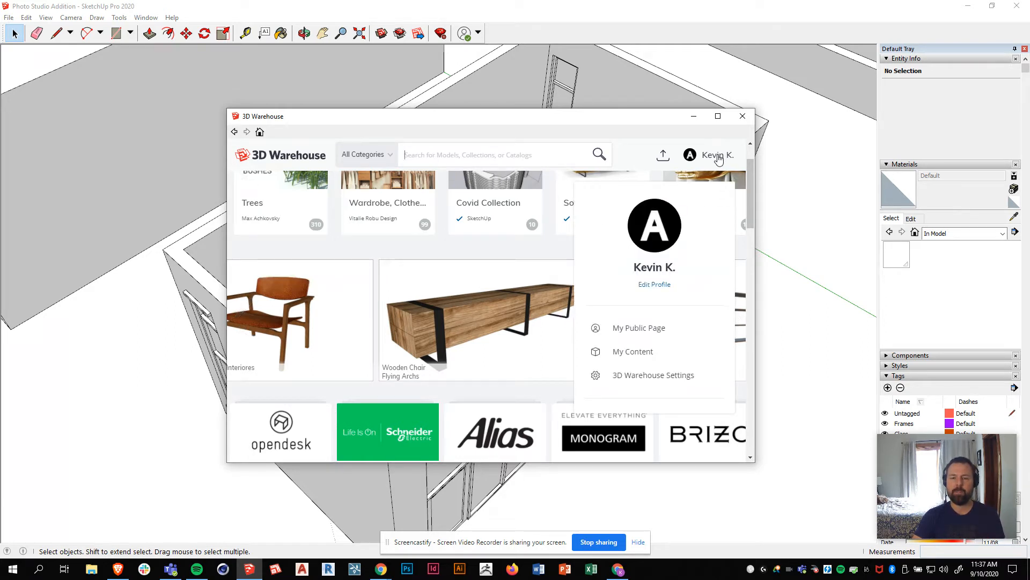
click(633, 352)
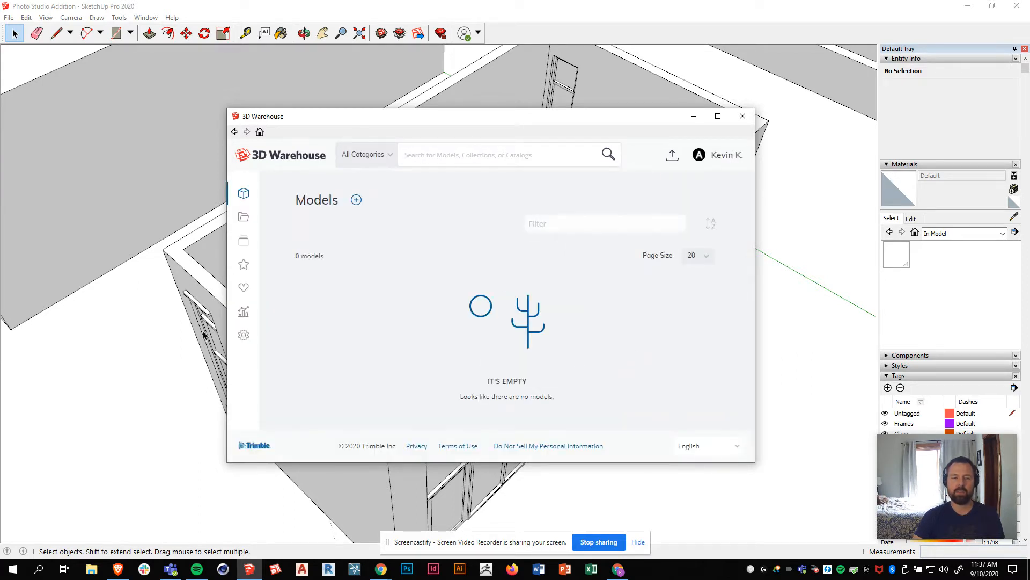
click(243, 290)
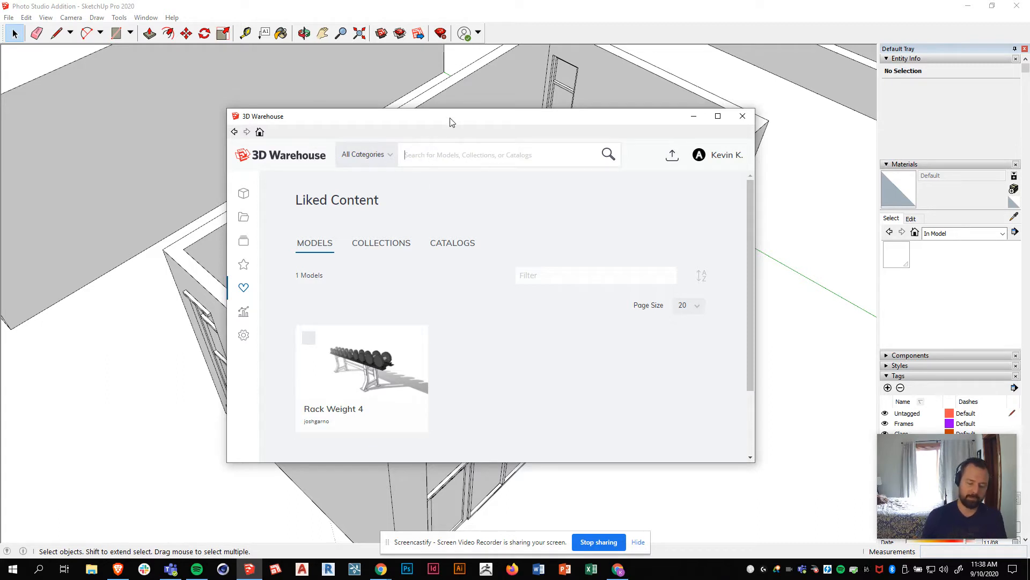
Step: Search 3D Warehouse for "photography" and look through the resulting models
text(ph)
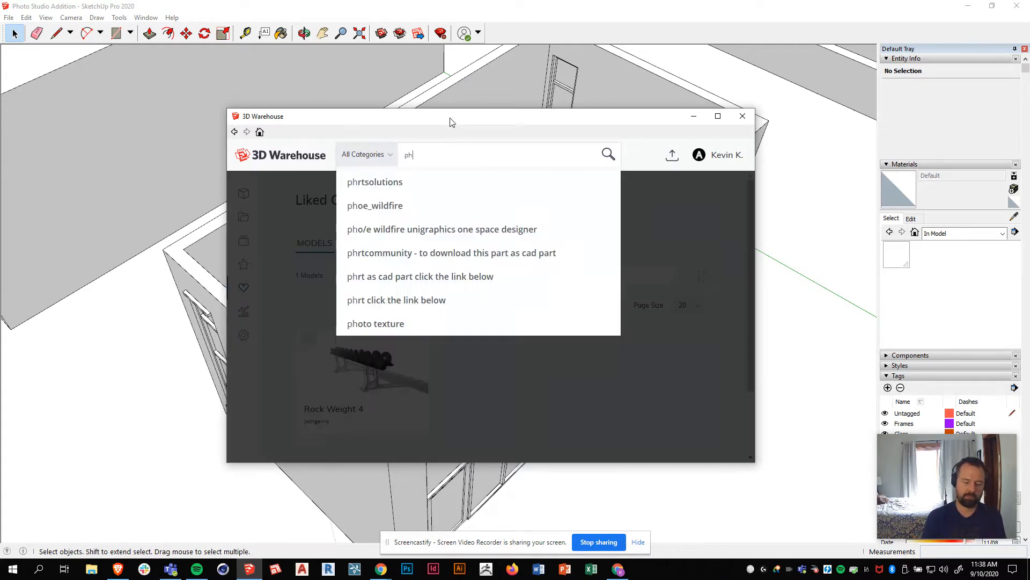
text(oto)
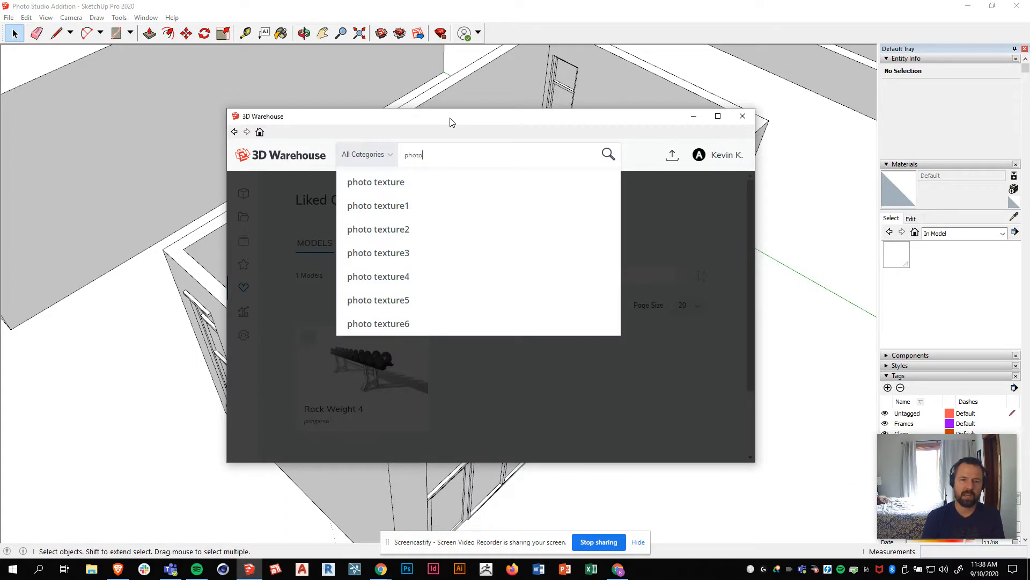
text(graphy)
key(Return)
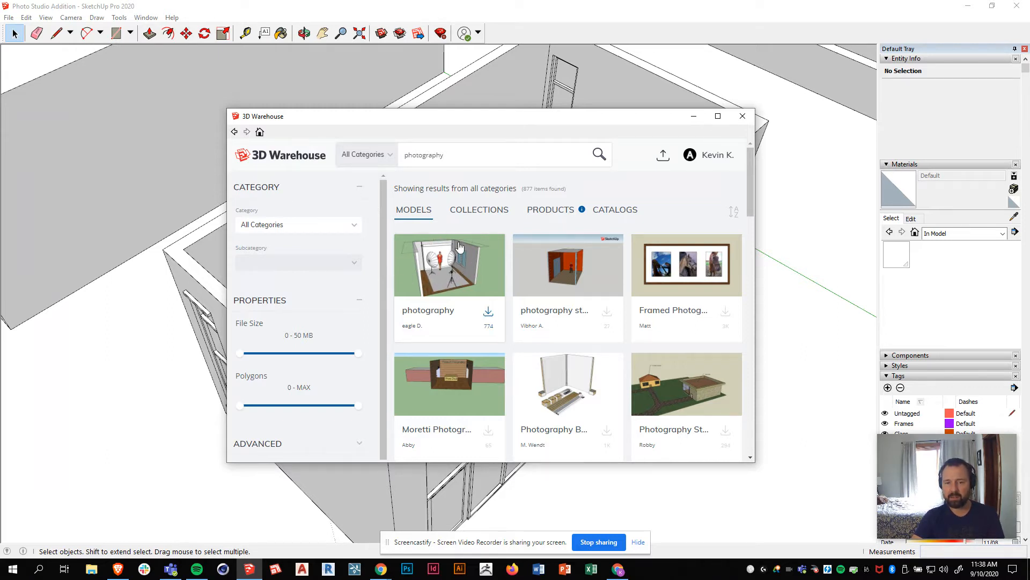
scroll(451, 263, down, 4)
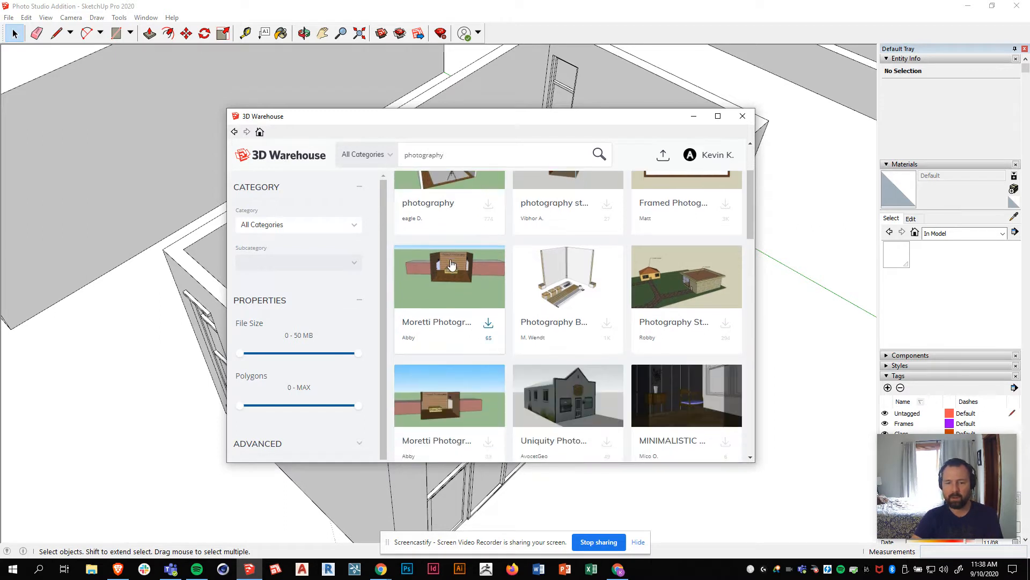
scroll(451, 263, down, 4)
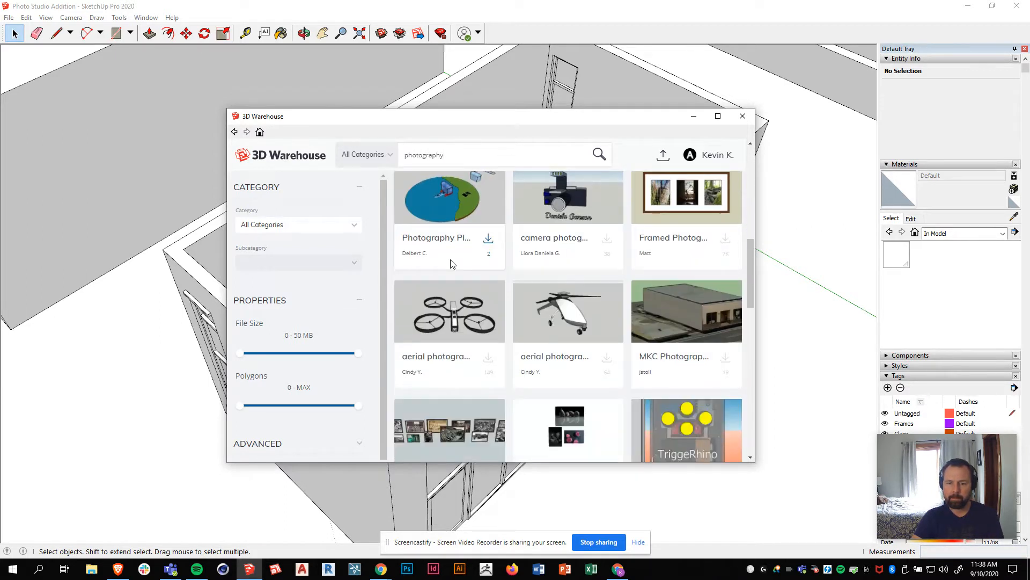
scroll(451, 263, up, 4)
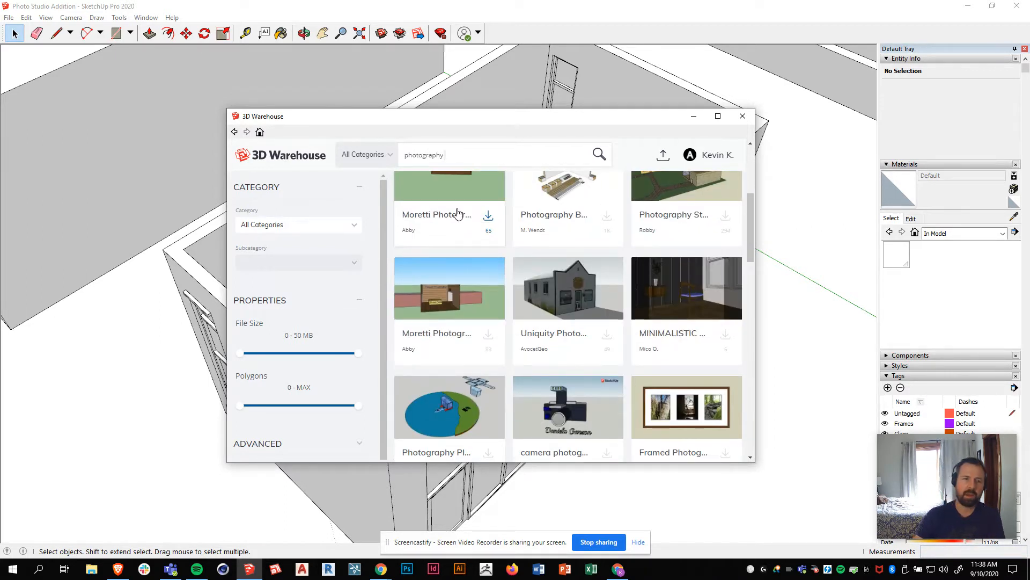
Step: Refine the search to "photography studio" and open the details of the Photography Studio Background model
text(studio)
key(Return)
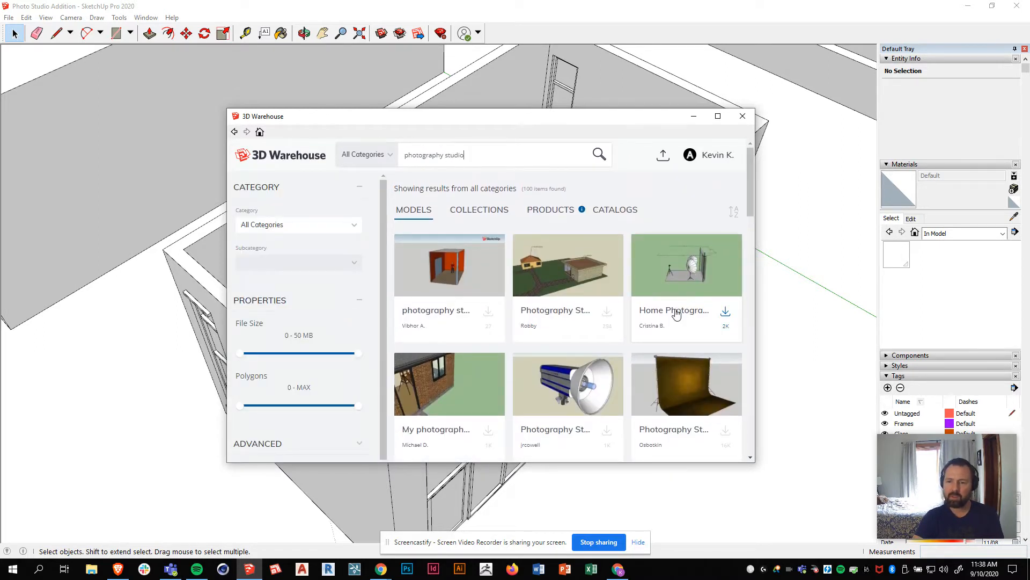
scroll(687, 344, down, 1)
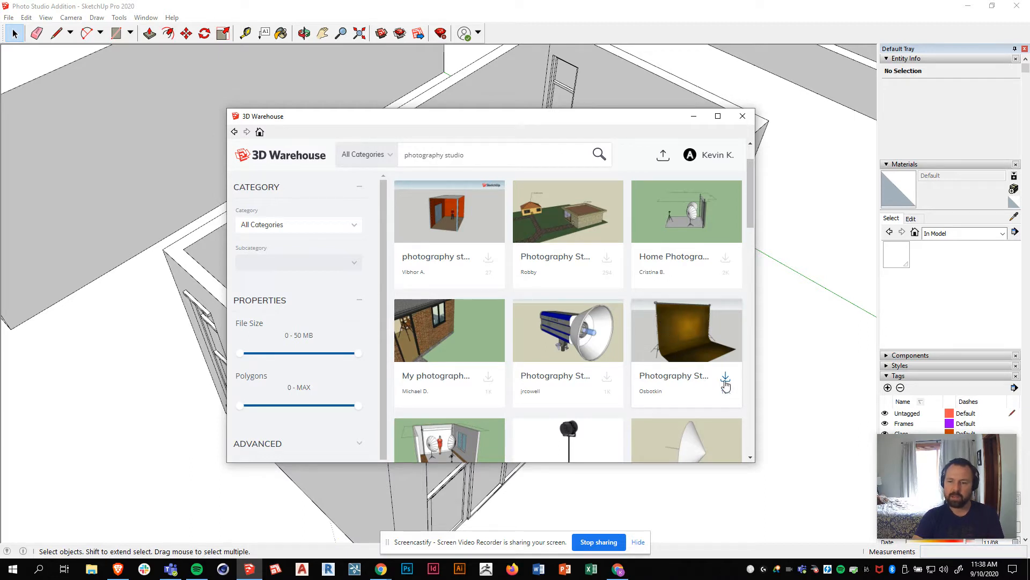
click(670, 376)
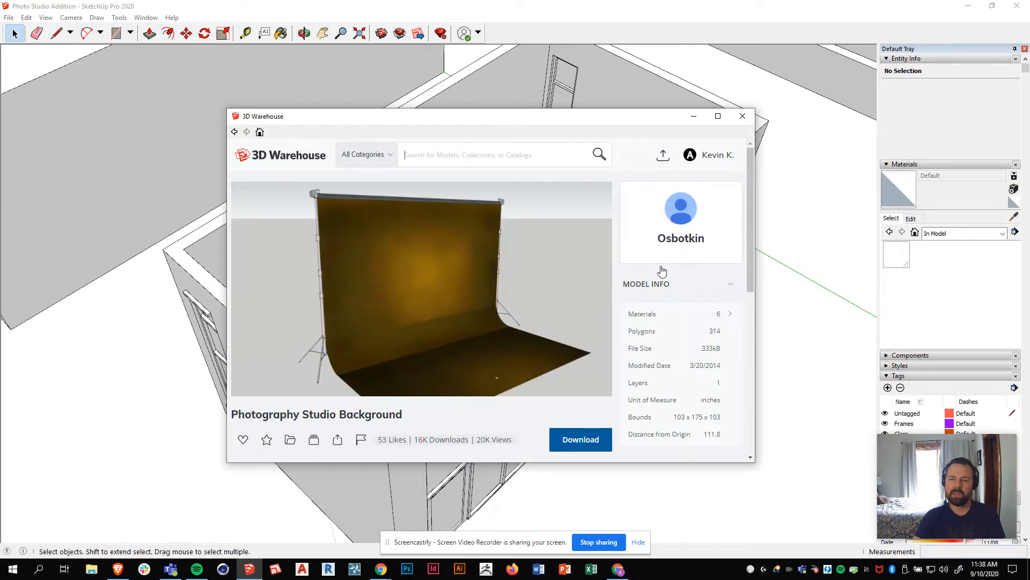
Step: Add the Photography Studio Background model to the account's liked content
scroll(583, 243, down, 1)
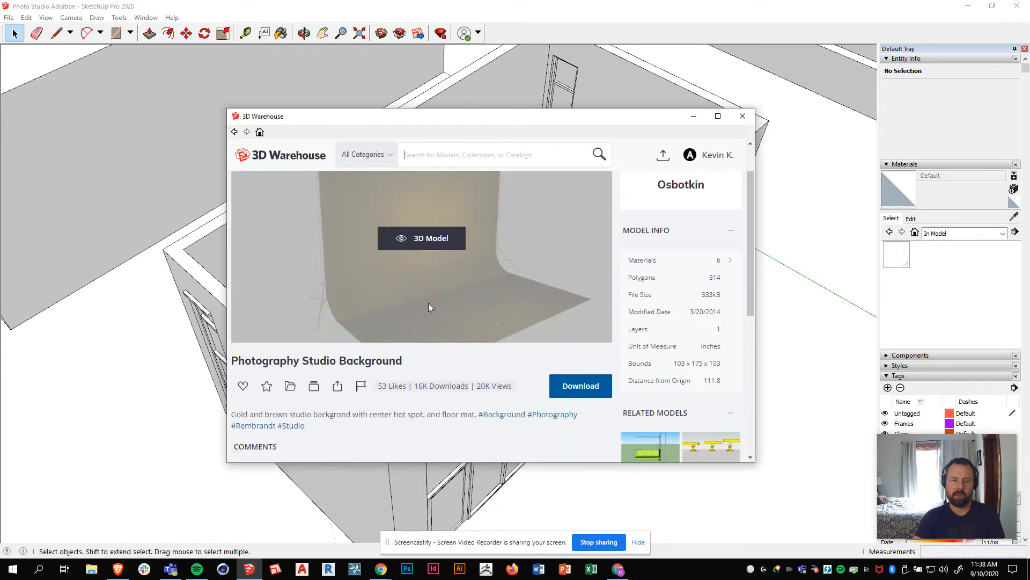
click(244, 387)
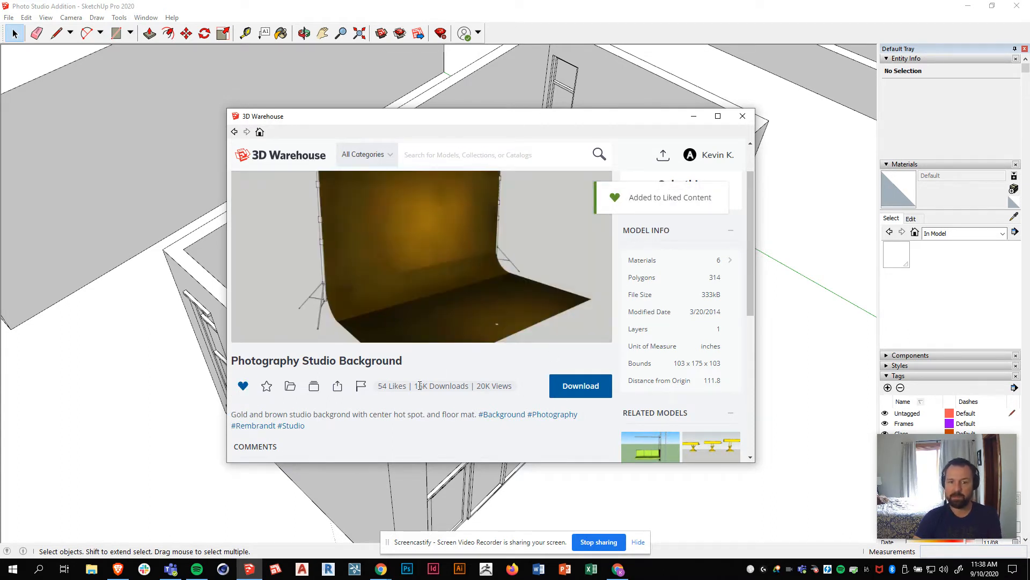
scroll(420, 385, up, 1)
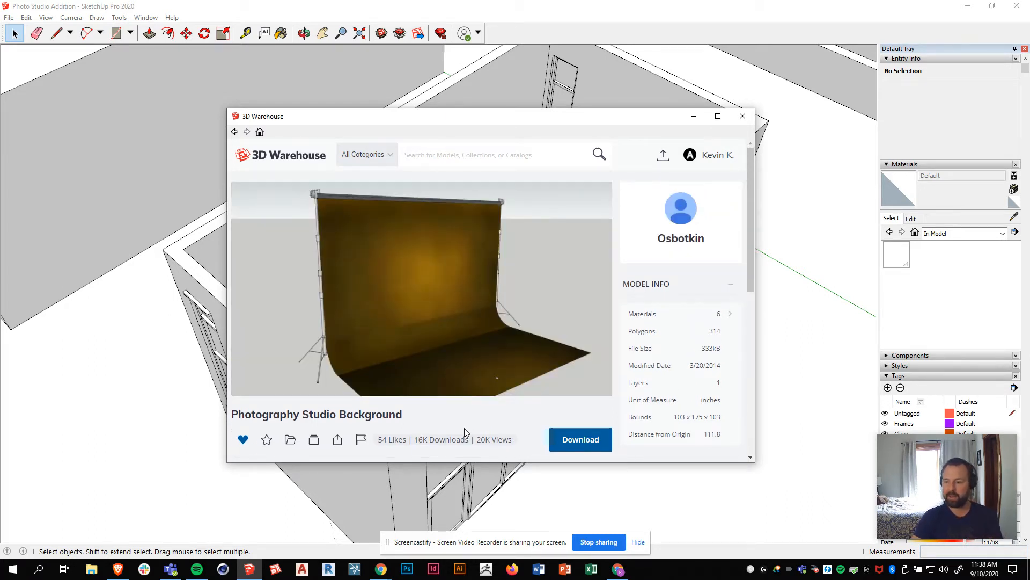
Step: Download the Photography Studio Background directly into the open model and place it outside the studio's glazed wall
click(584, 446)
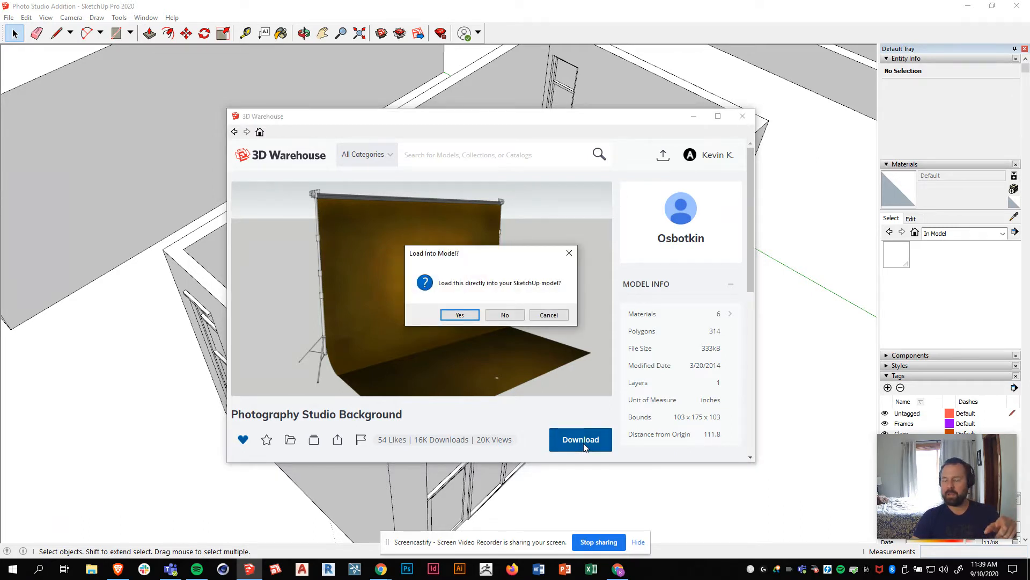
click(460, 315)
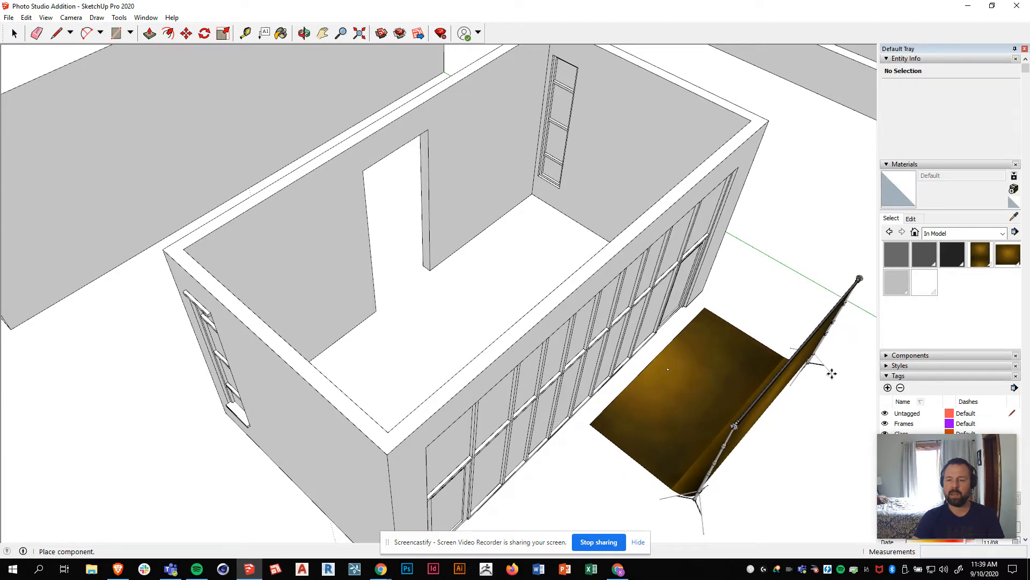
click(833, 375)
Step: Rotate the placed backdrop 90 degrees about the vertical axis, around a point on the ground beside it
scroll(416, 316, down, 5)
middle_drag(415, 315, 432, 295)
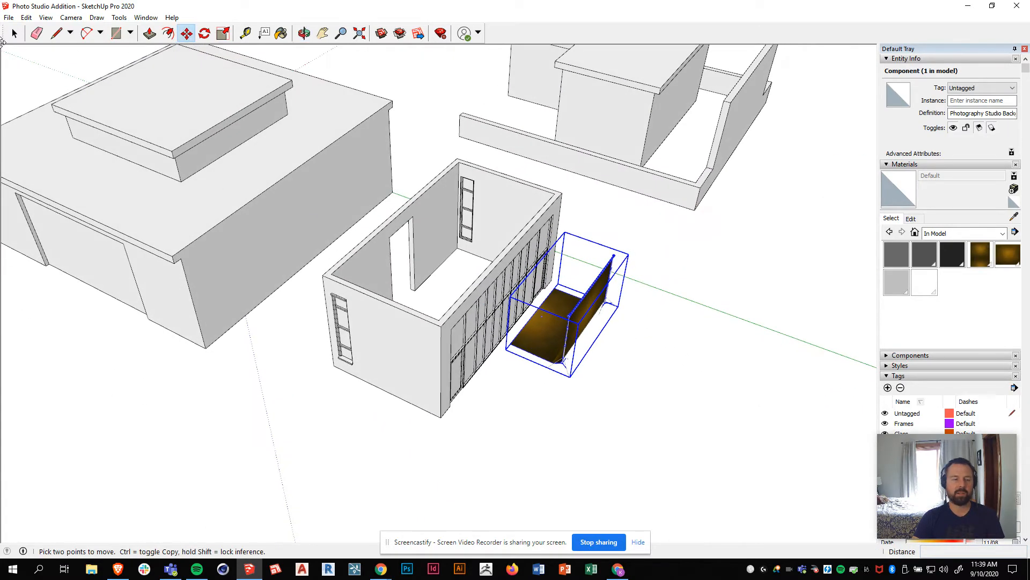
click(205, 34)
click(568, 412)
click(590, 414)
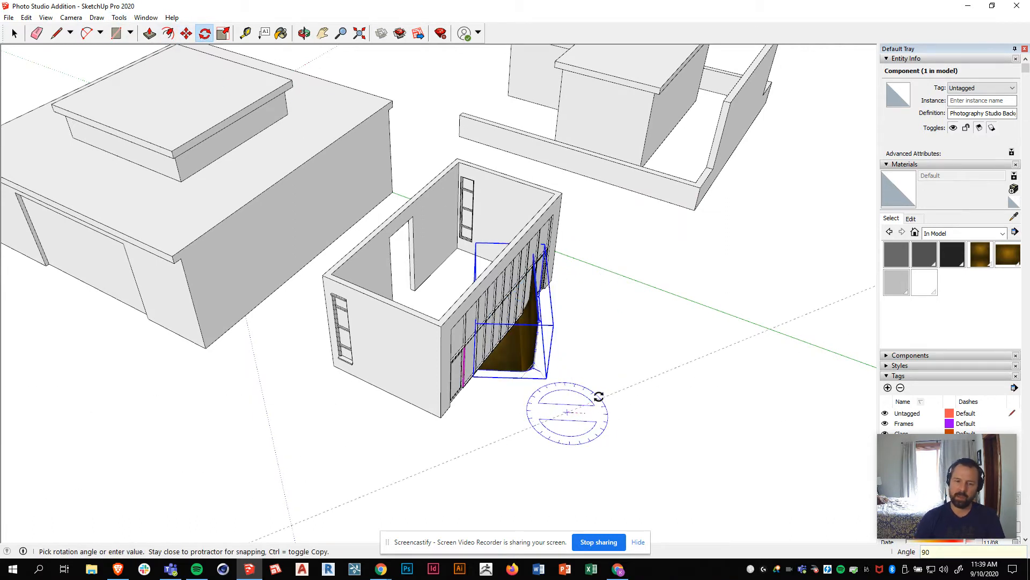
key(Return)
Step: Move the backdrop toward the far end of the studio and about 6' 8" sideways so it sits between the side walls
key(m)
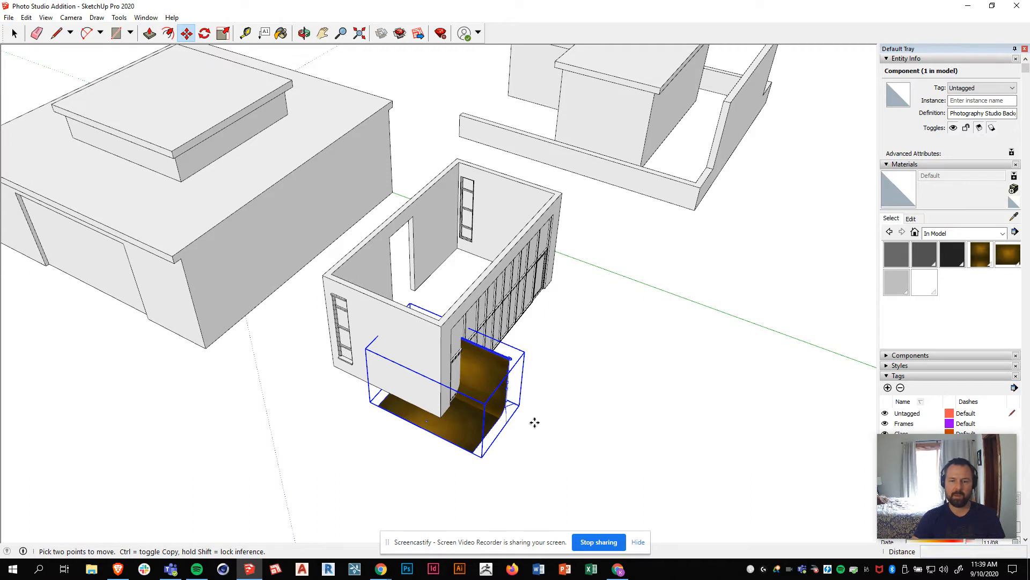
click(535, 423)
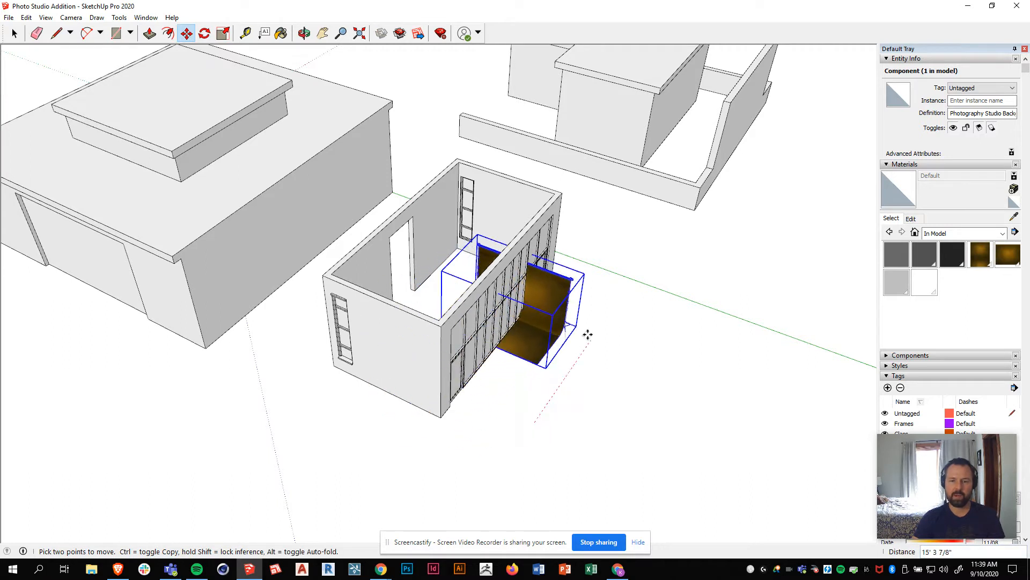
click(599, 306)
middle_drag(598, 307, 540, 339)
scroll(485, 241, up, 3)
click(456, 329)
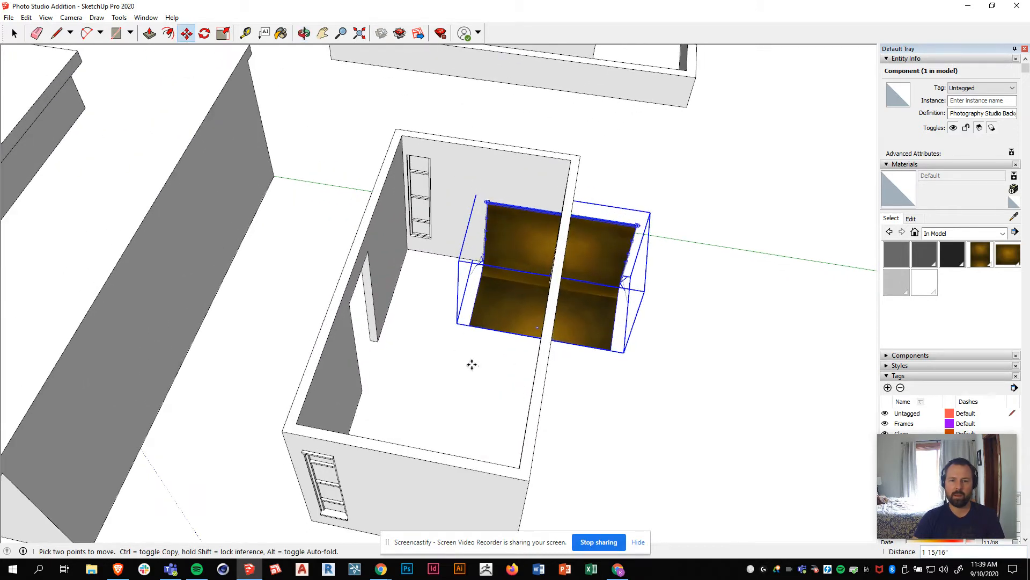
click(407, 334)
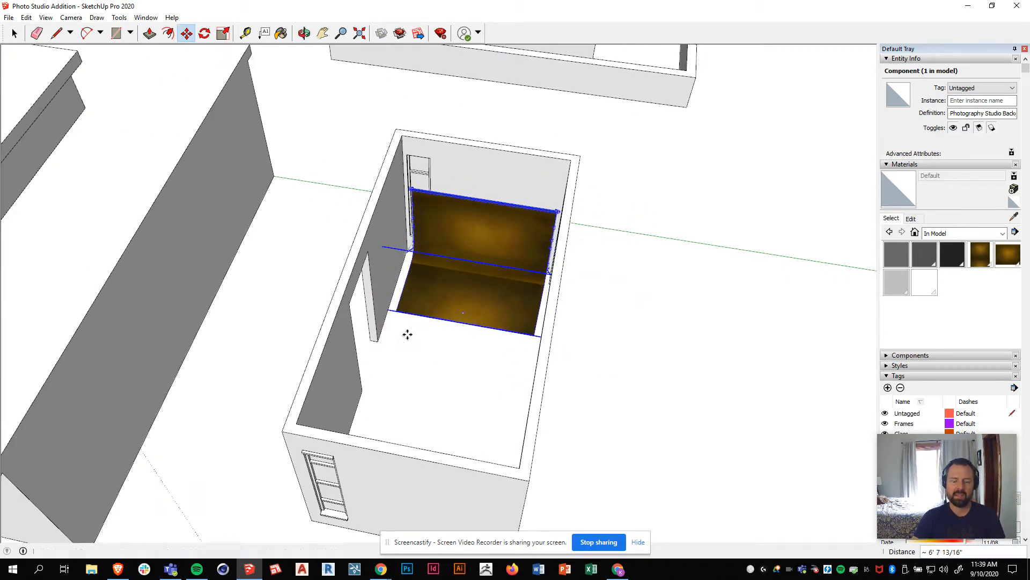
Step: Scale the backdrop uniformly by 0.9 from an upper corner to fit the room's width
middle_drag(417, 368, 471, 343)
scroll(448, 220, up, 3)
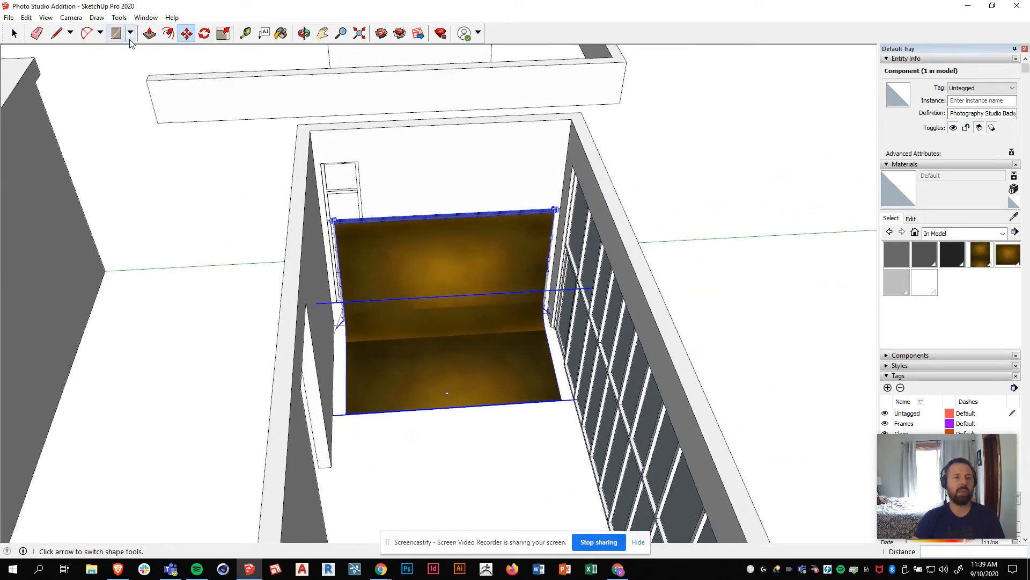
click(223, 34)
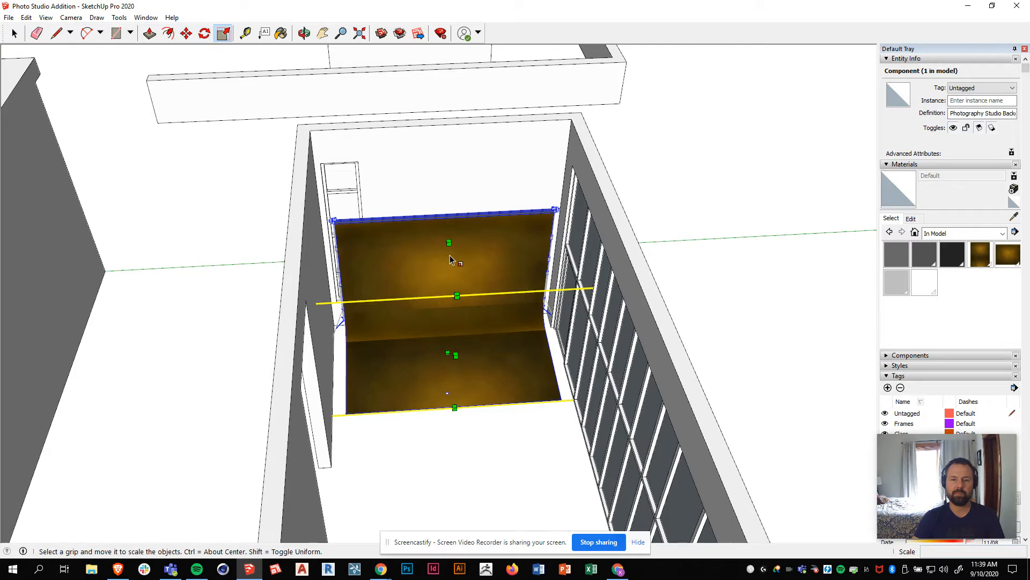
scroll(451, 260, down, 5)
middle_drag(340, 246, 392, 253)
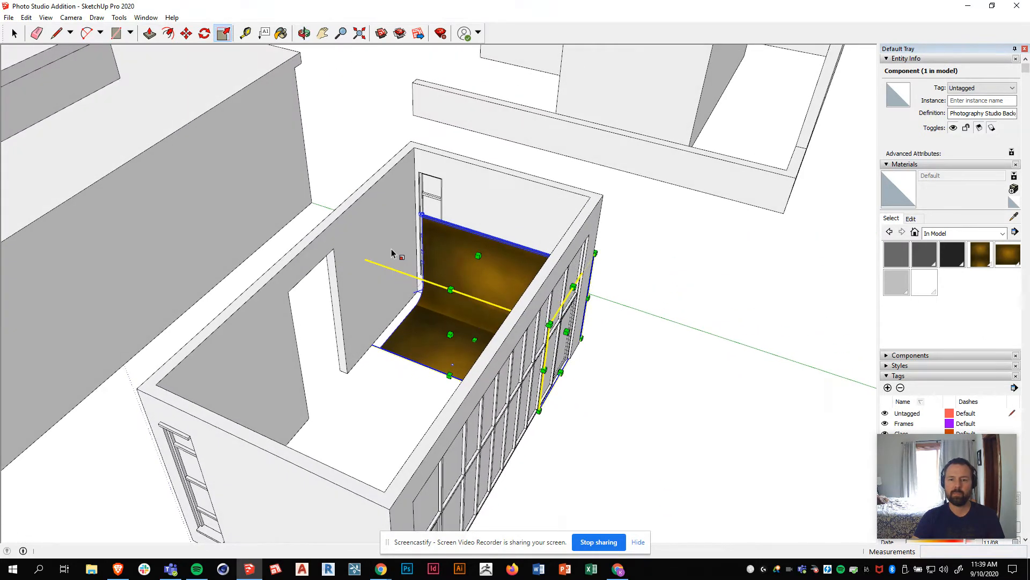
drag(595, 252, 537, 253)
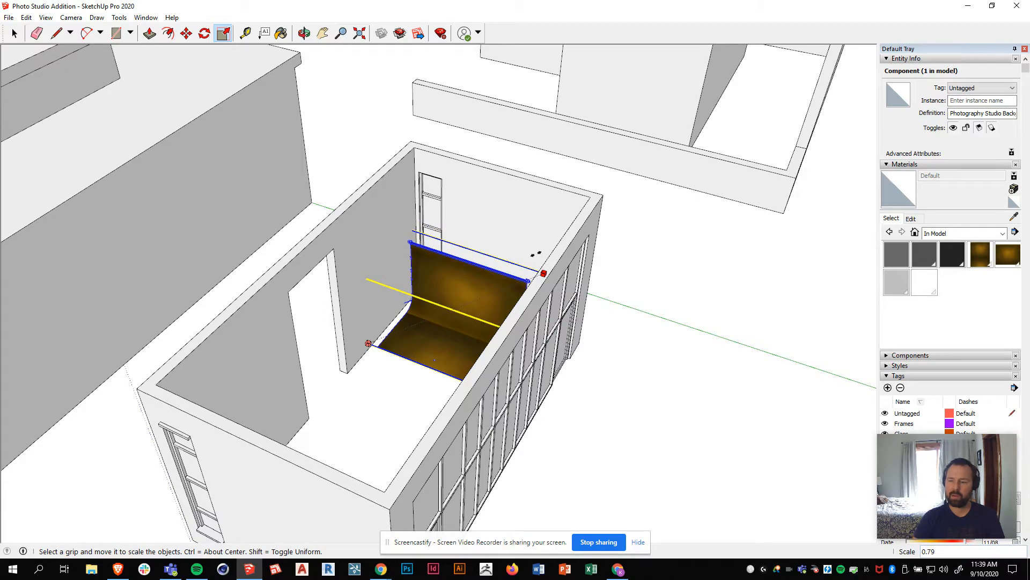
key(Return)
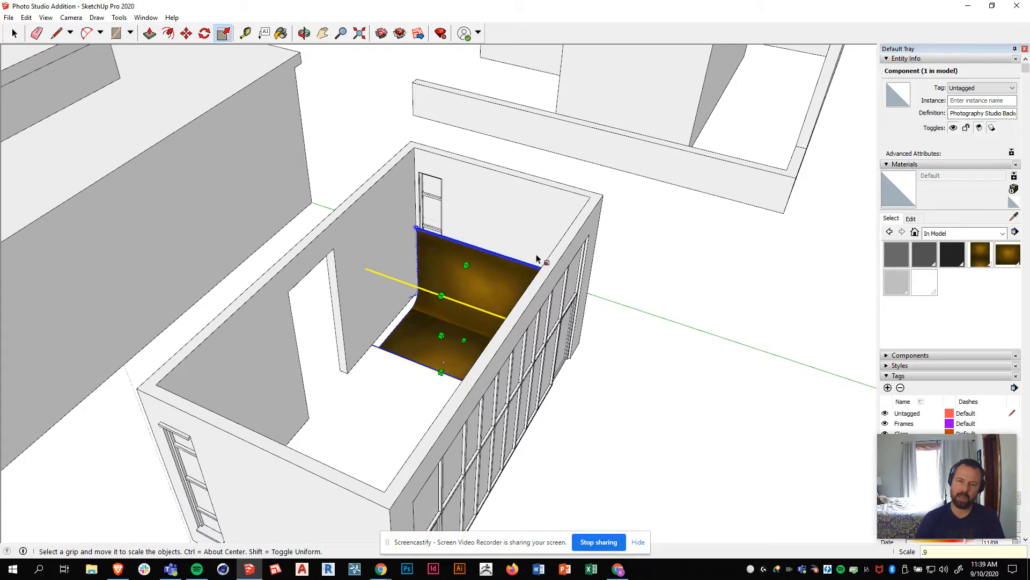
Step: Shift the scaled backdrop slightly toward the doorway wall to adjust its position in the room, and clear the selection
middle_drag(334, 374, 510, 343)
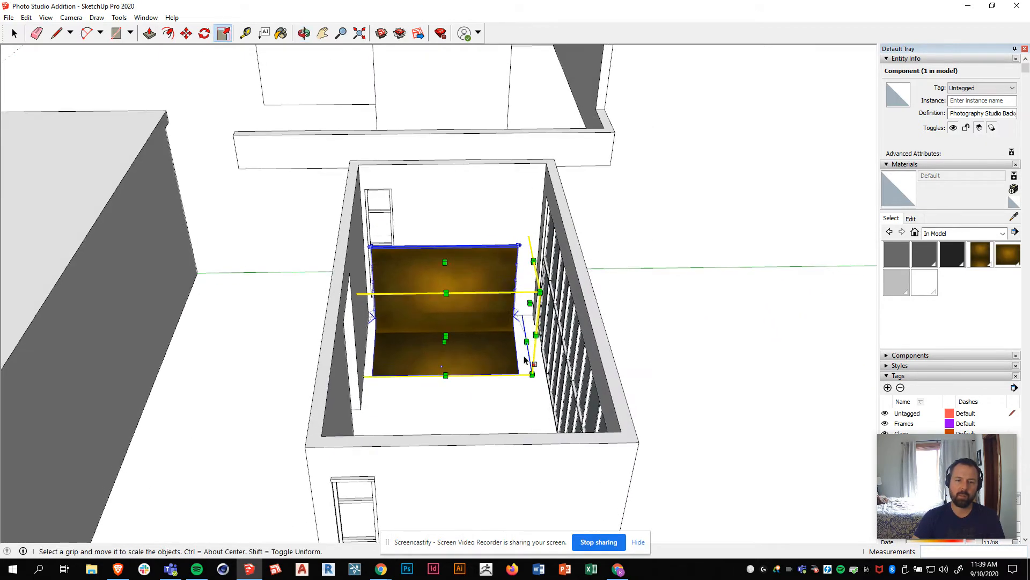
scroll(510, 343, up, 5)
key(m)
click(468, 457)
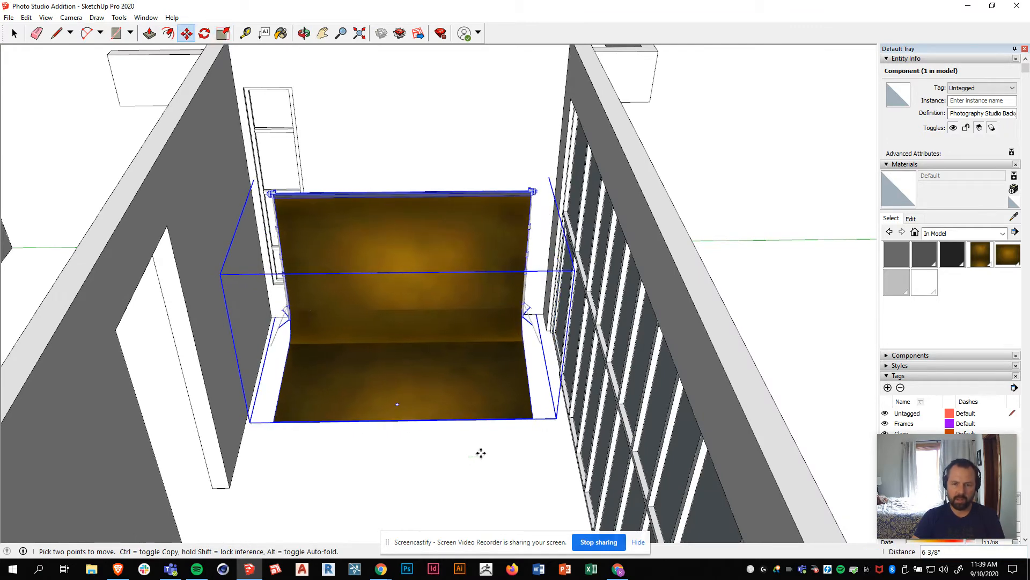
click(444, 457)
middle_drag(421, 478, 407, 431)
mouse_move(400, 488)
shift+middle_down()
mouse_move(395, 439)
mouse_move(384, 520)
mouse_move(398, 186)
mouse_move(444, 148)
mouse_move(720, 173)
mouse_move(591, 250)
mouse_move(328, 555)
mouse_move(483, 407)
shift+middle_up()
scroll(397, 447, down, 5)
scroll(467, 417, up, 8)
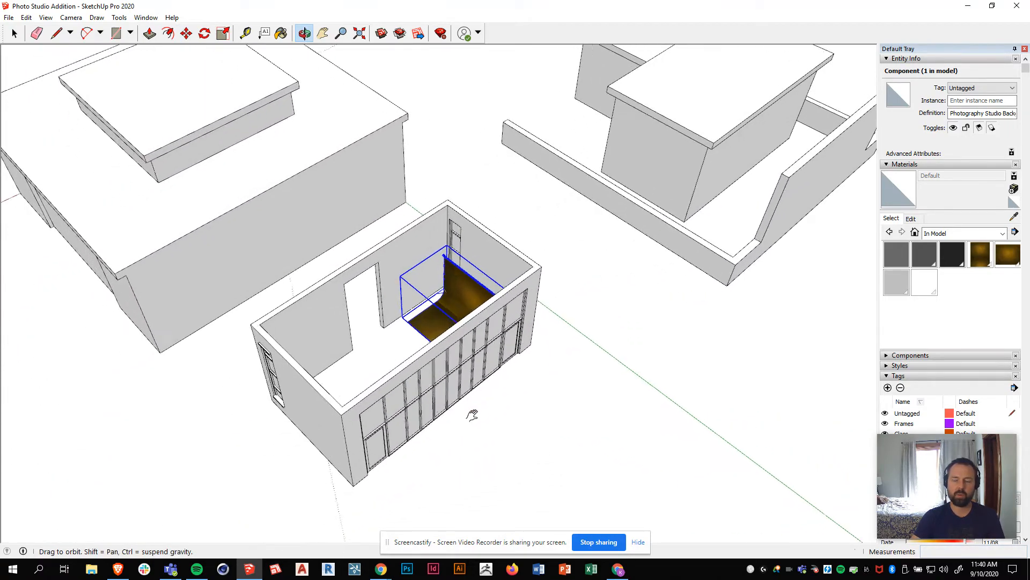
key(space)
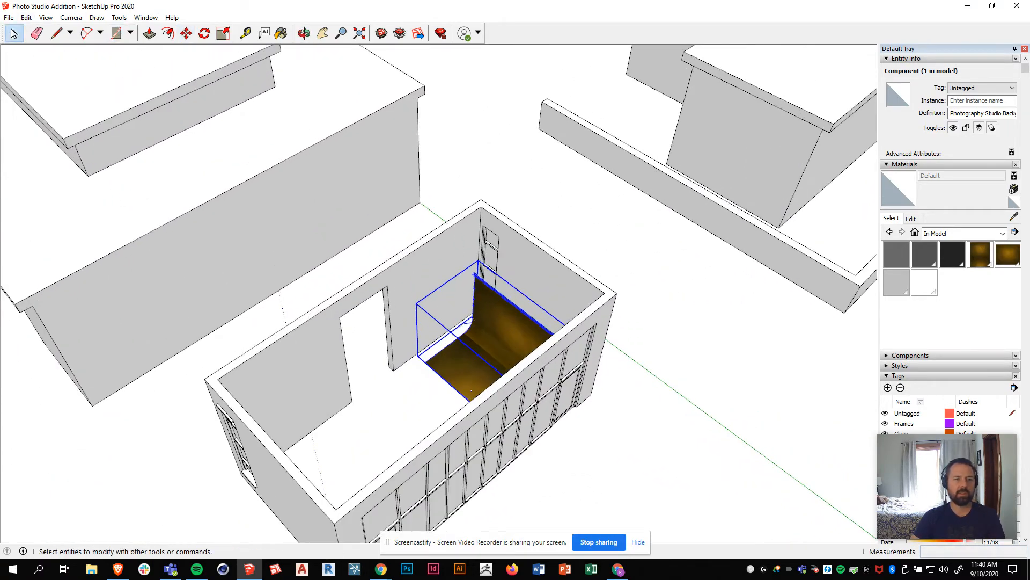
middle_drag(432, 396, 541, 250)
click(680, 367)
Step: Examine the backdrop's textures, stands and fit inside the studio from close up and from several angles
scroll(447, 376, up, 3)
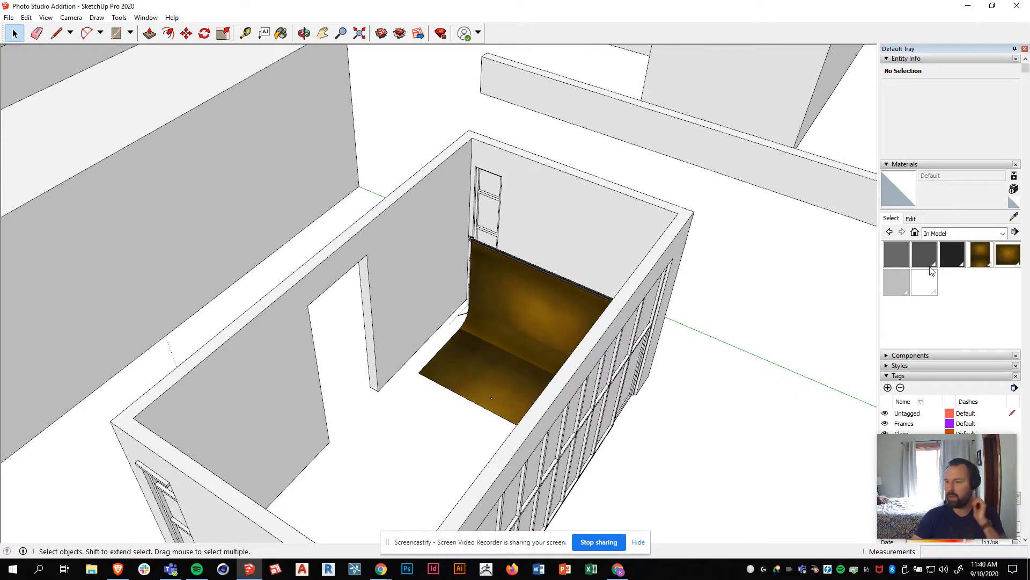
scroll(491, 407, up, 6)
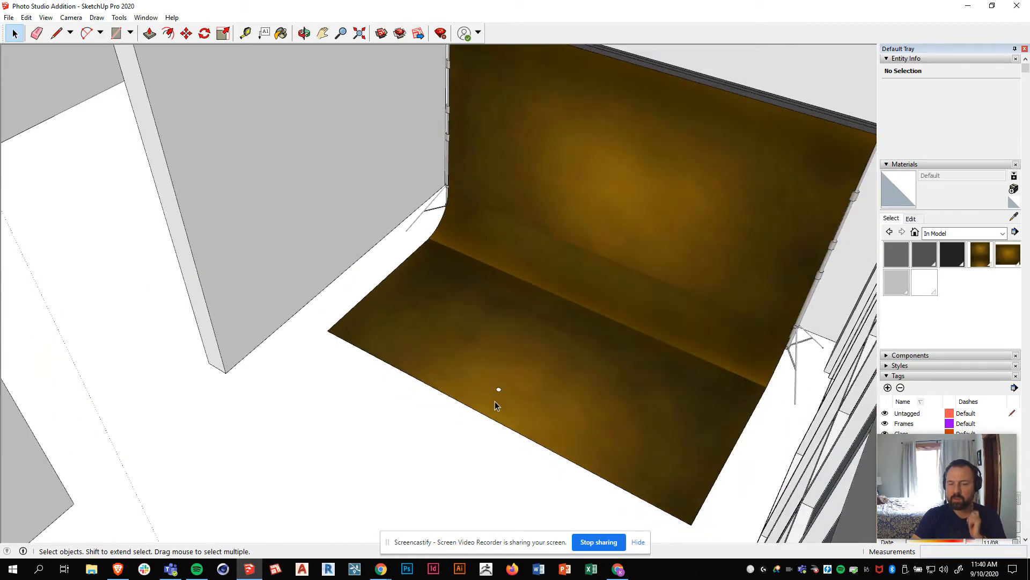
scroll(494, 401, down, 5)
middle_drag(495, 401, 411, 307)
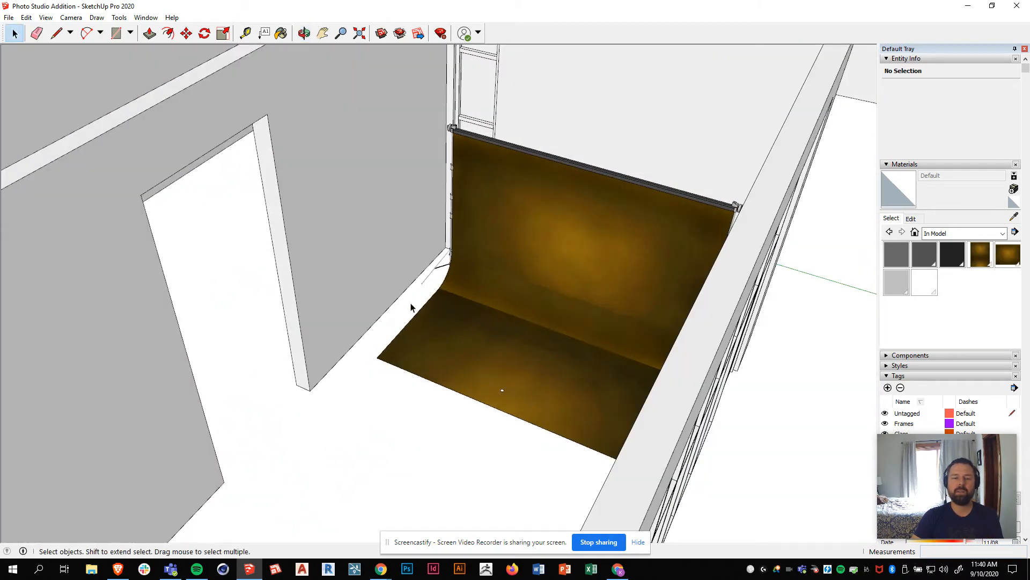
scroll(428, 430, down, 3)
middle_drag(368, 481, 541, 442)
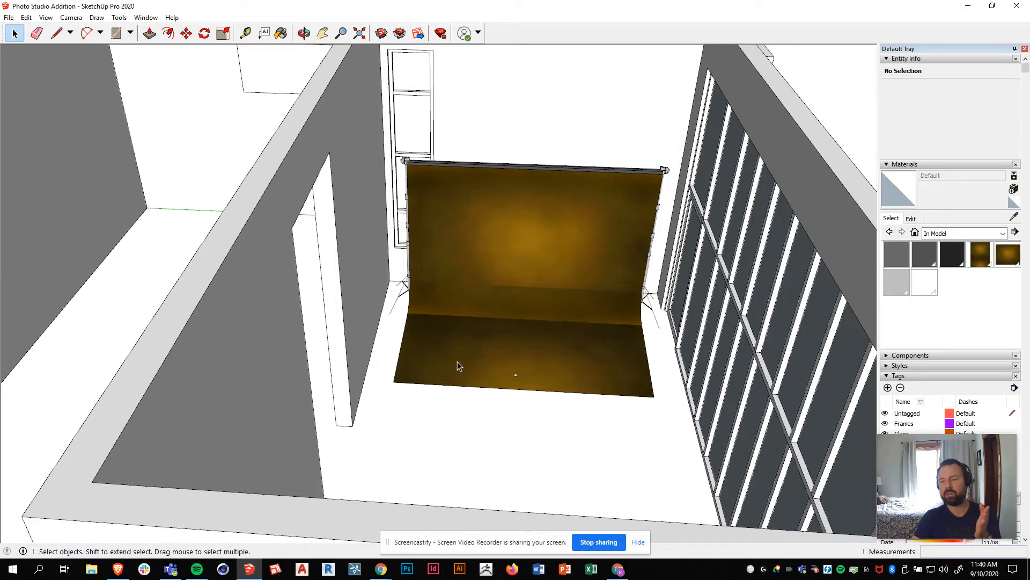
scroll(457, 364, up, 2)
middle_drag(458, 364, 375, 352)
scroll(421, 252, up, 3)
middle_drag(421, 253, 442, 343)
scroll(437, 405, down, 2)
middle_drag(437, 405, 450, 311)
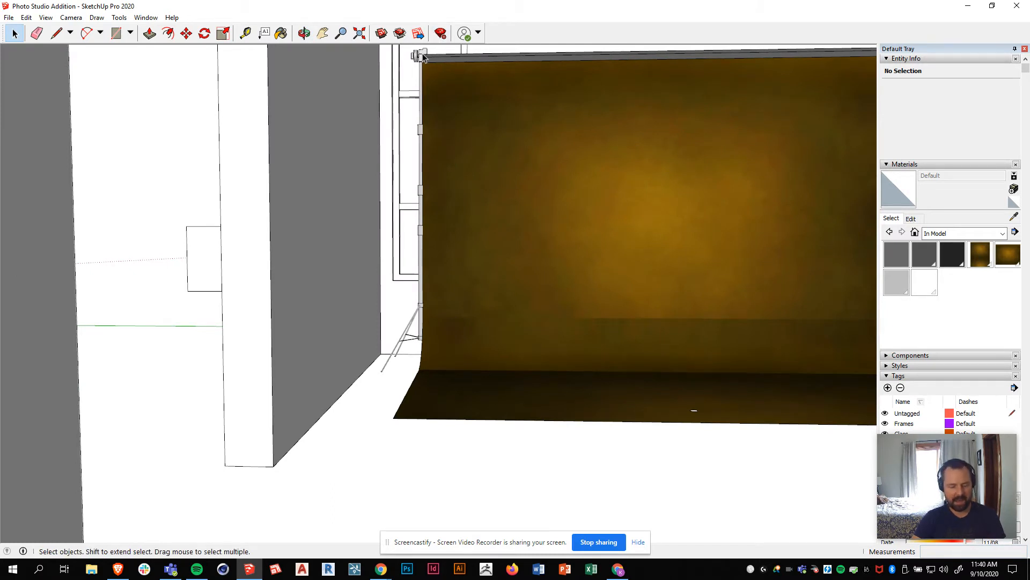
middle_drag(540, 200, 382, 449)
scroll(382, 449, down, 5)
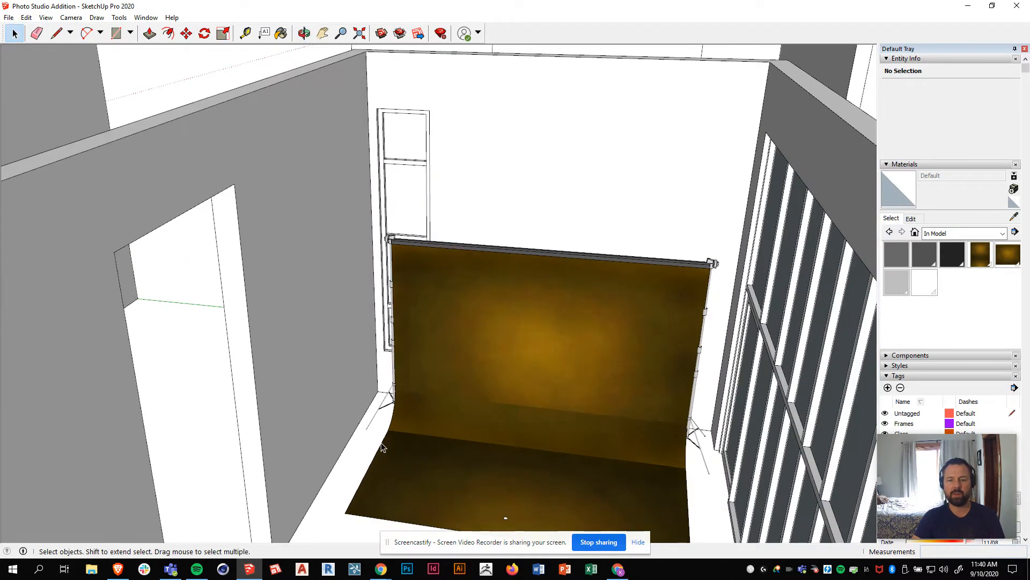
middle_drag(577, 305, 514, 340)
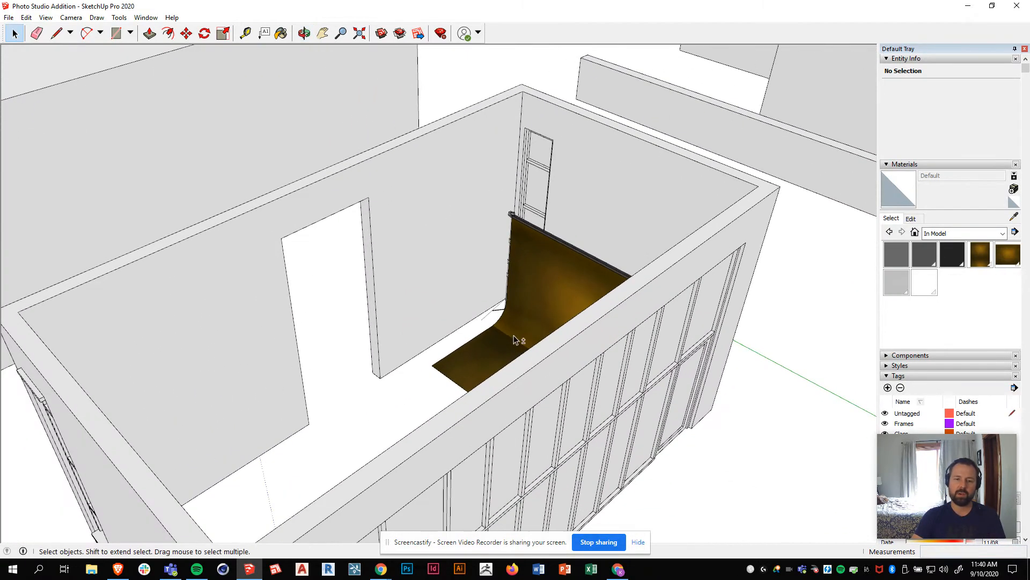
scroll(424, 339, down, 3)
middle_drag(424, 339, 435, 322)
Step: Reopen 3D Warehouse, search for "star wars" and look through the resulting models
click(381, 33)
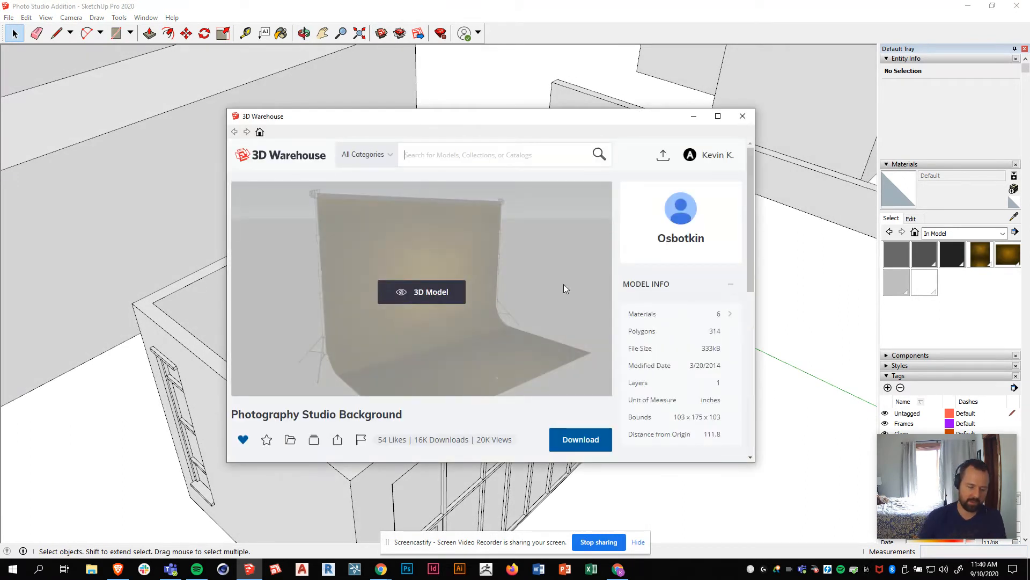
text(star wat)
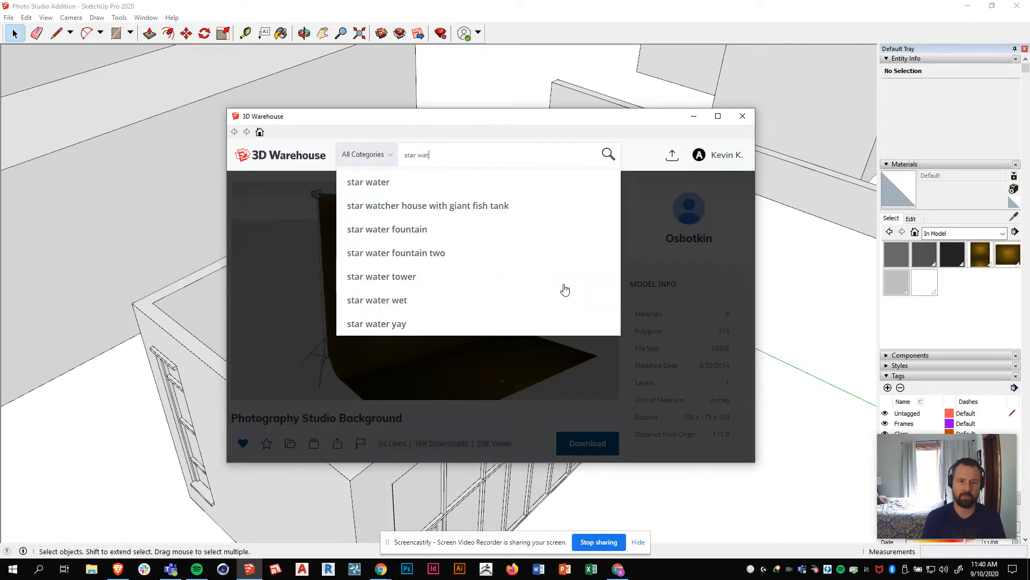
key(BackSpace)
text(rs)
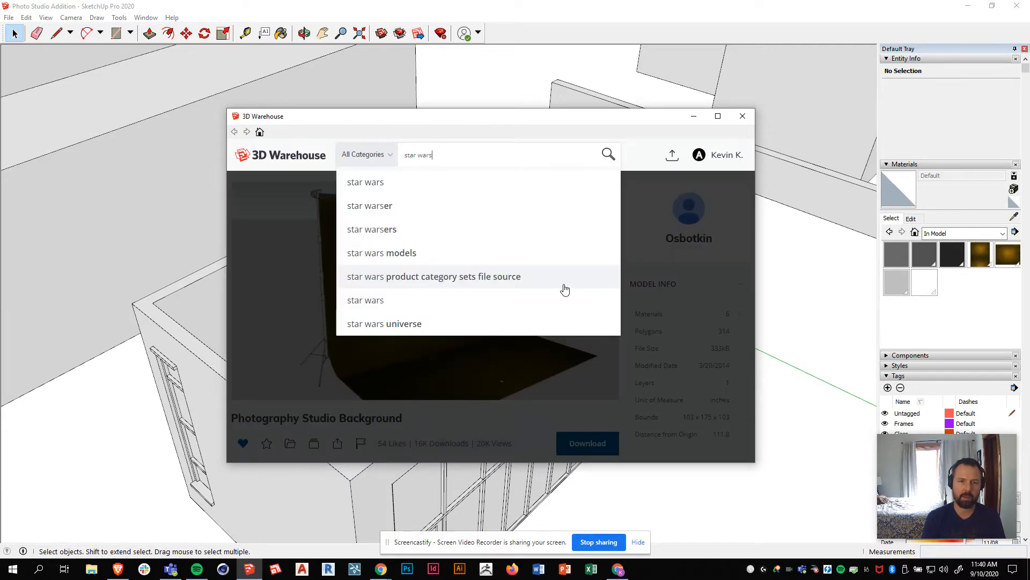
key(Return)
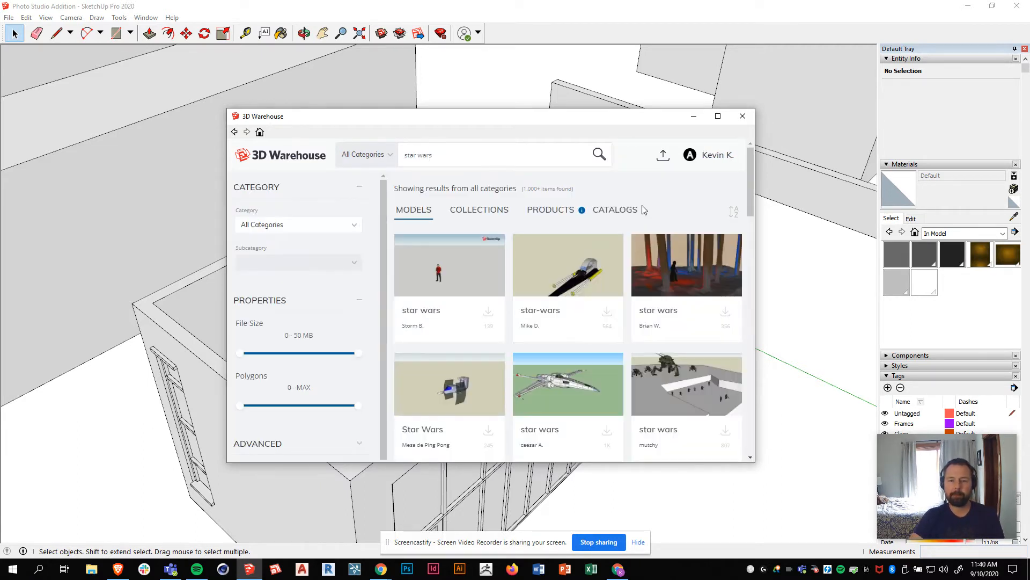
scroll(572, 303, down, 3)
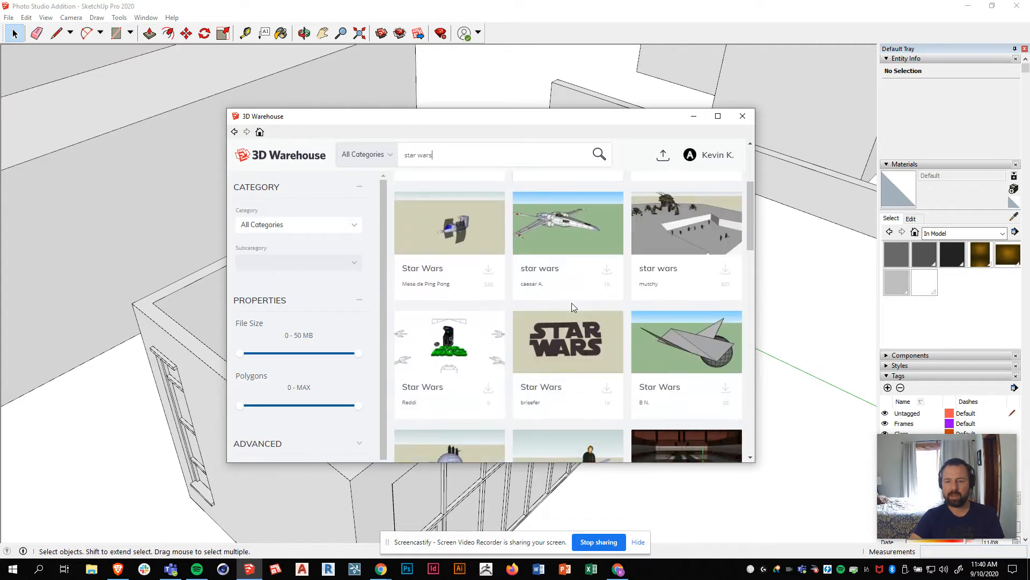
scroll(573, 307, down, 2)
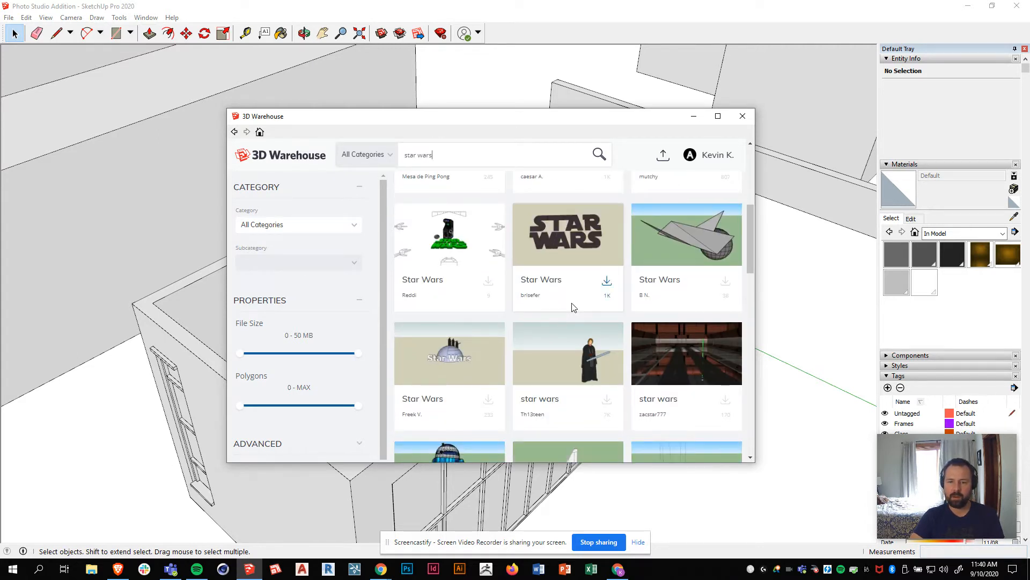
scroll(451, 383, down, 2)
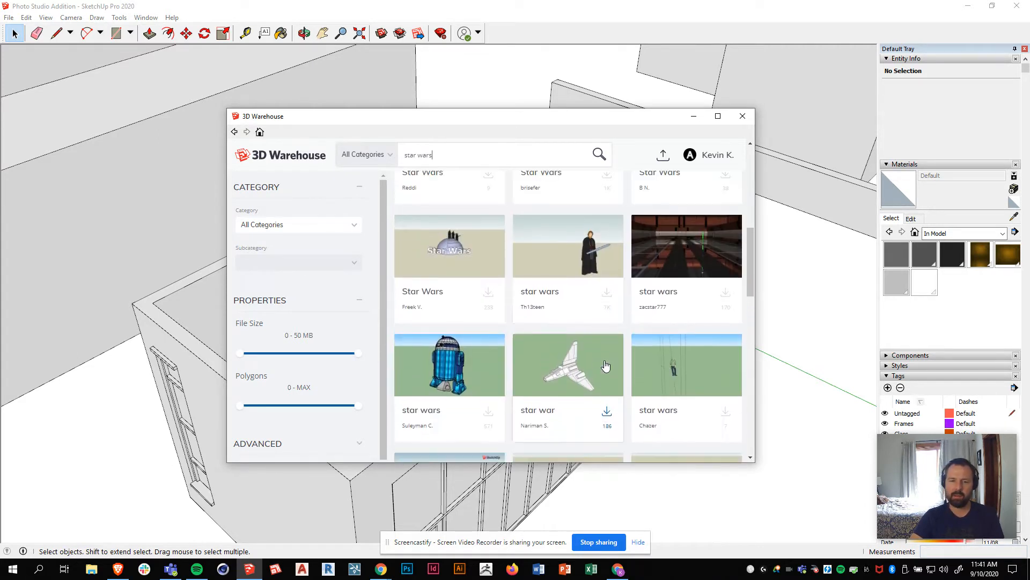
scroll(671, 380, down, 5)
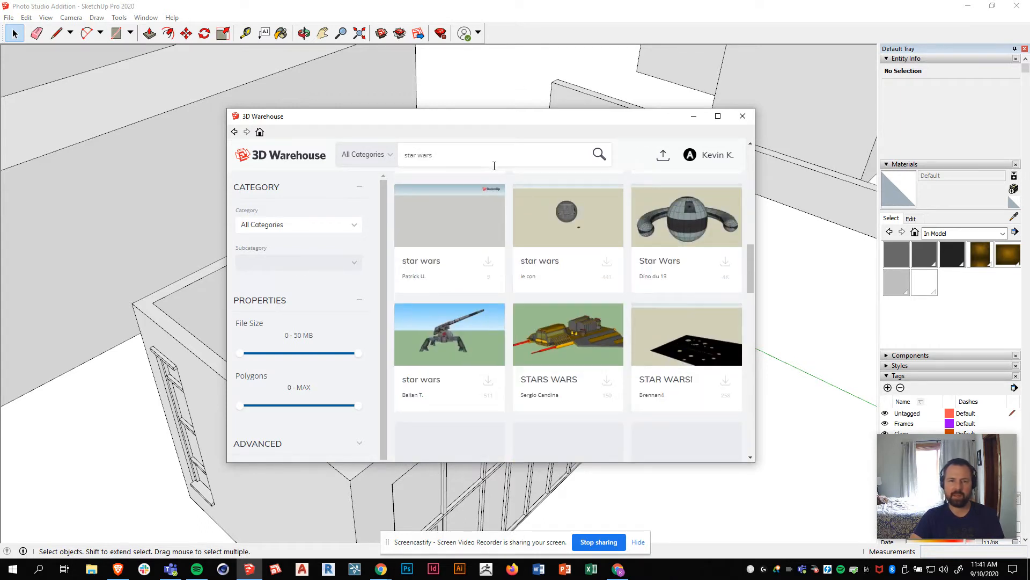
Step: Search 3D Warehouse for "death star" and look through the first resulting models
drag(473, 156, 349, 157)
text(tar)
key(Return)
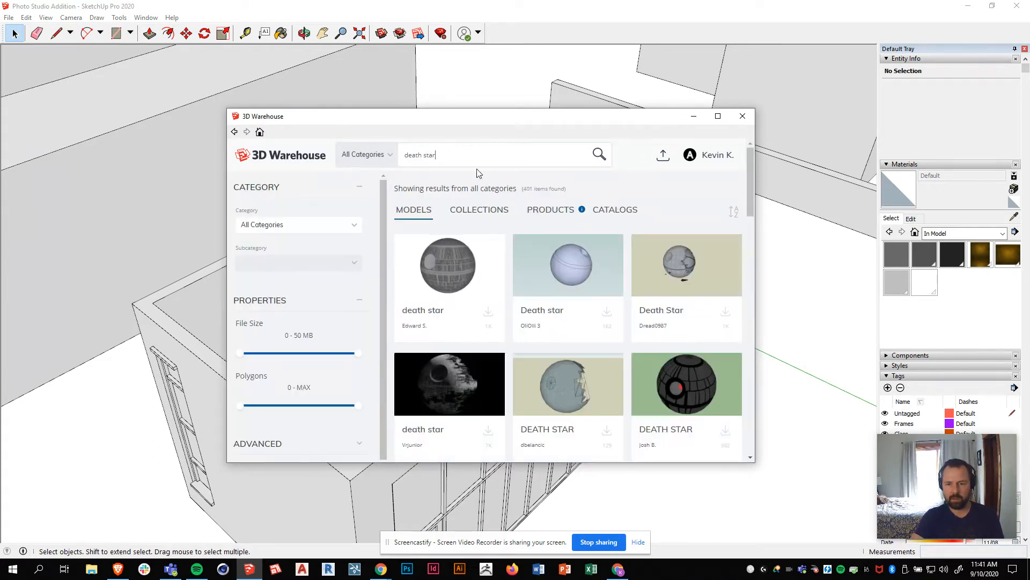
scroll(545, 246, down, 1)
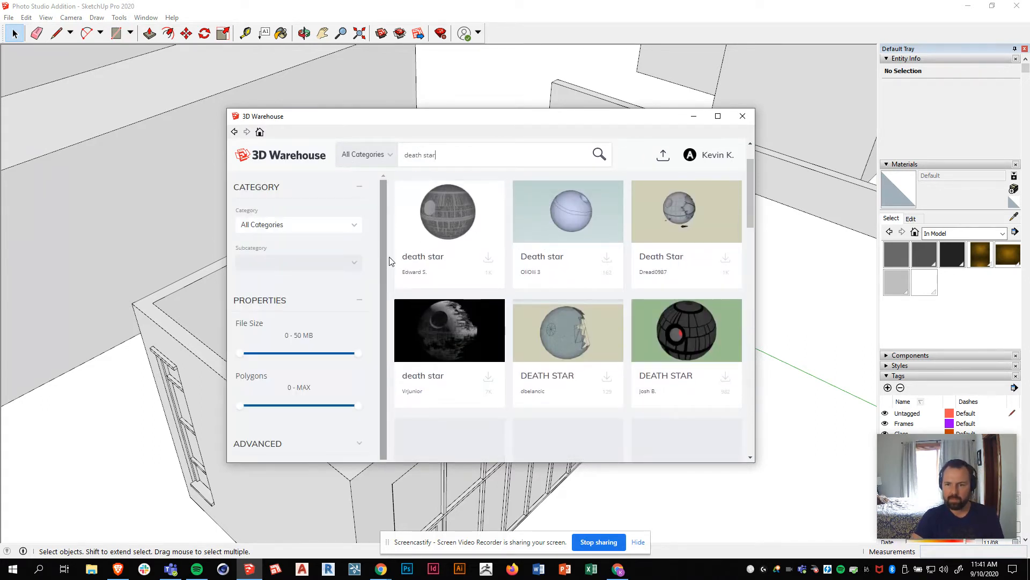
Step: Add the third Death Star search result to the liked content and close 3D Warehouse to return to the studio model
click(684, 216)
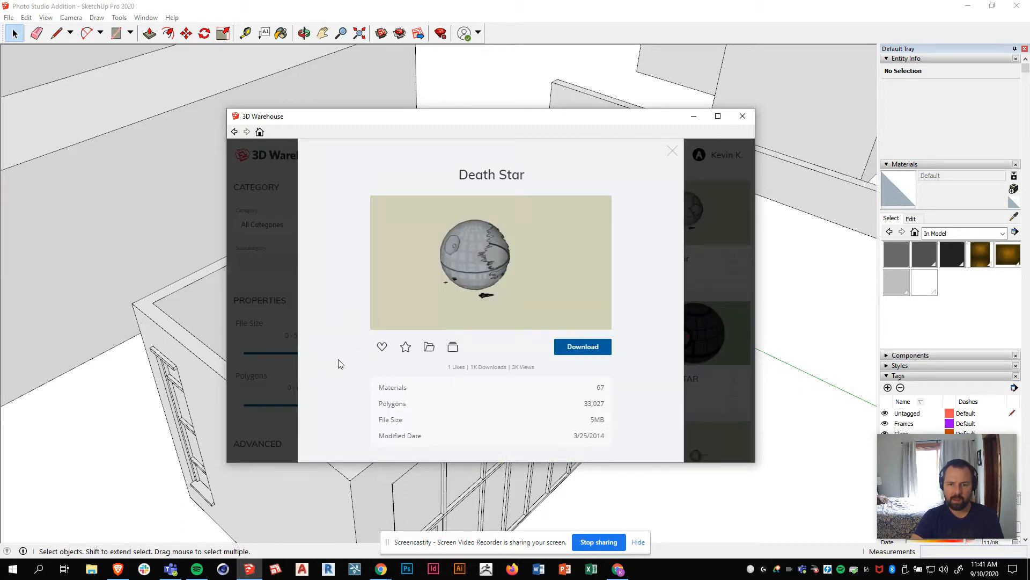
click(382, 347)
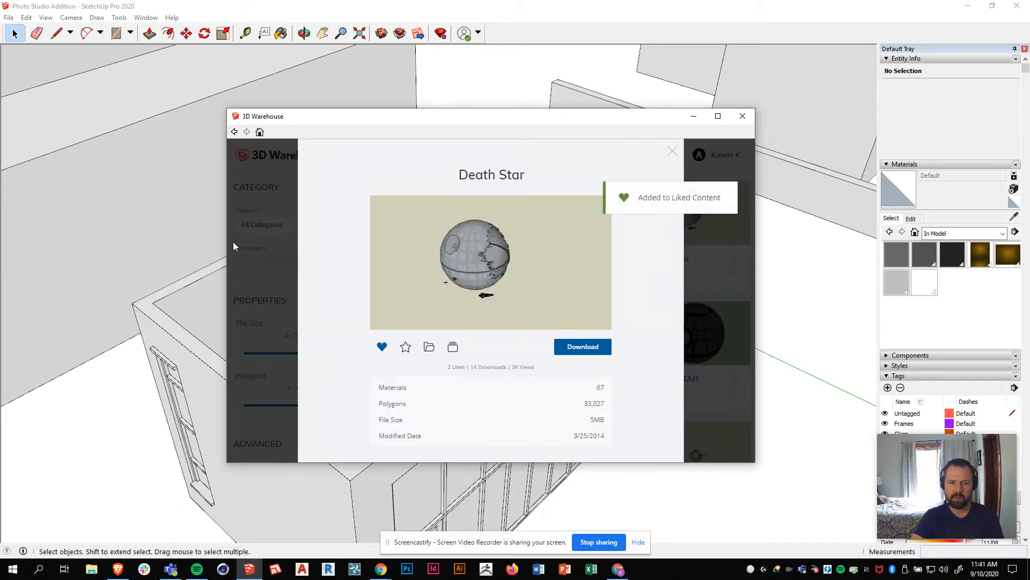
click(672, 153)
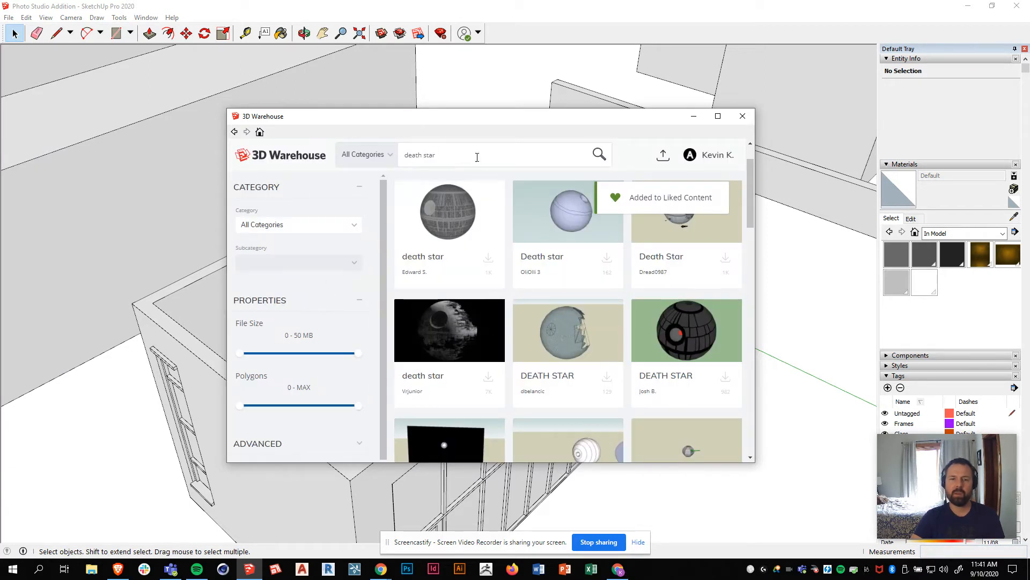
mouse_move(444, 118)
mouse_down()
mouse_move(444, 127)
mouse_move(442, 118)
mouse_up()
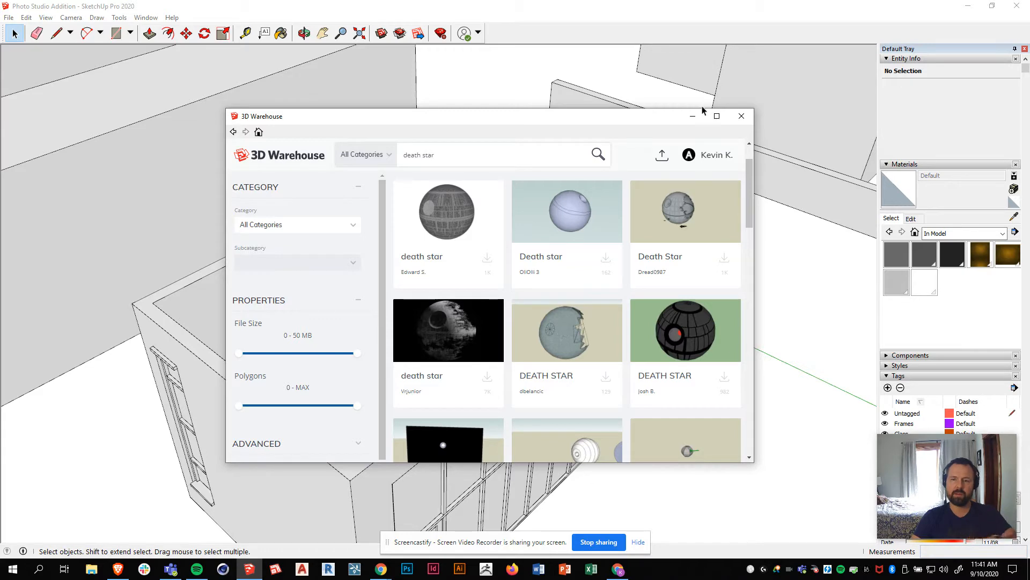
click(740, 117)
mouse_move(554, 361)
middle_down()
mouse_move(691, 329)
mouse_move(617, 386)
mouse_move(607, 411)
middle_up()
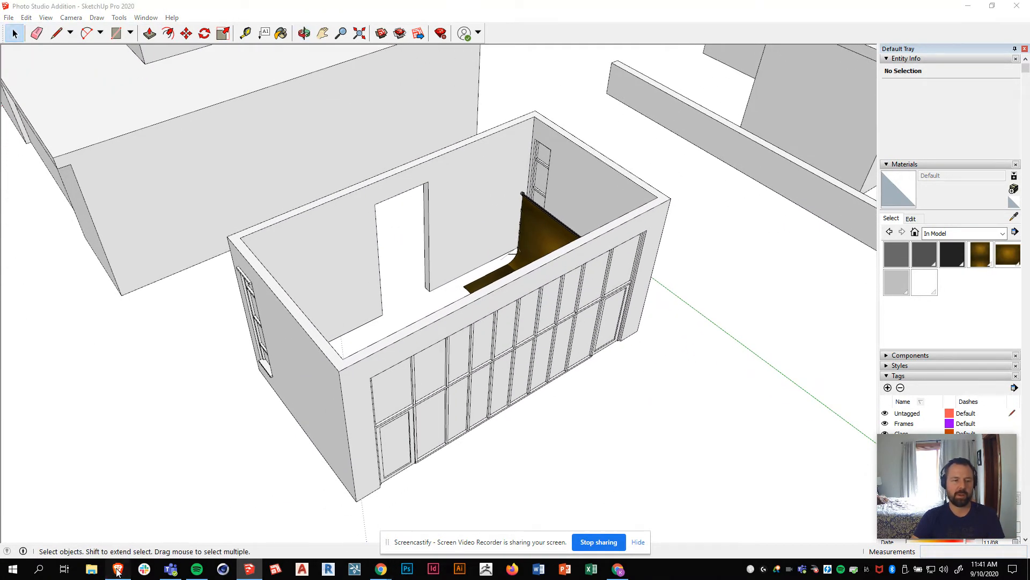
Step: Switch to the web browser to view the SketchUp Texture Club home page, and return to the SketchUp model
click(118, 569)
click(291, 7)
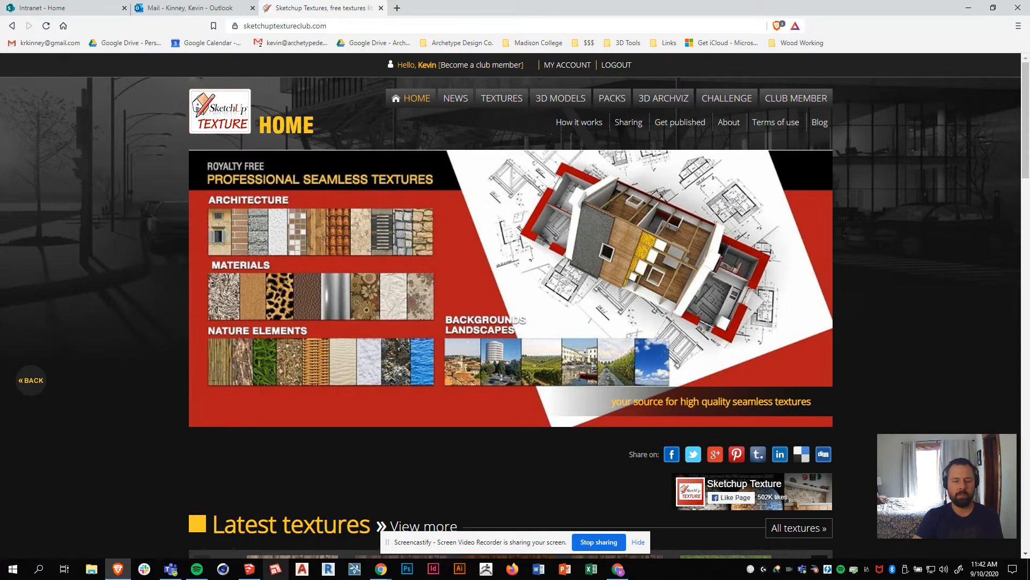
click(249, 569)
middle_drag(460, 323, 501, 292)
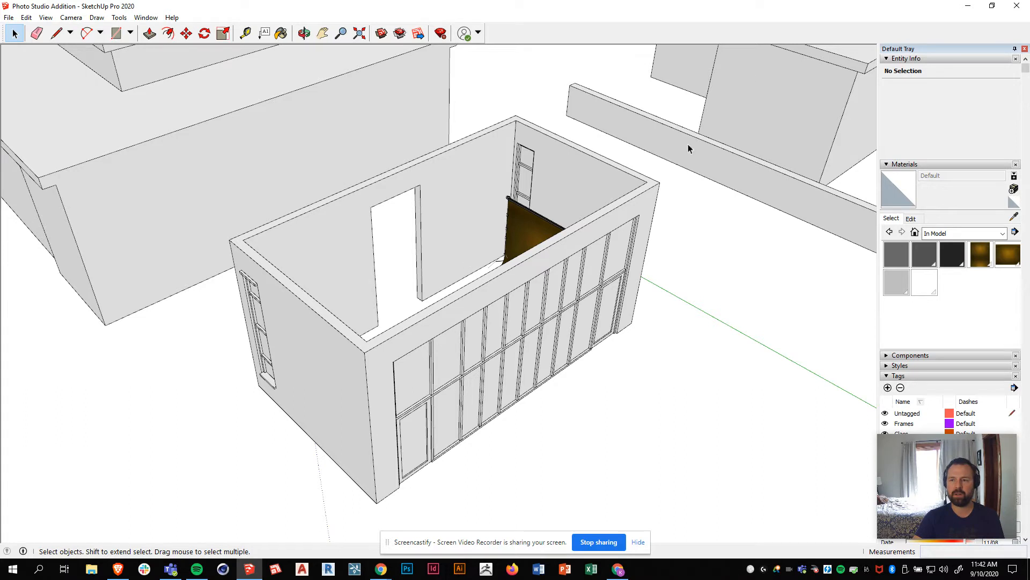
Step: Tidy the Default Tray so that only the Materials and Instructor sections are expanded
click(887, 59)
click(888, 69)
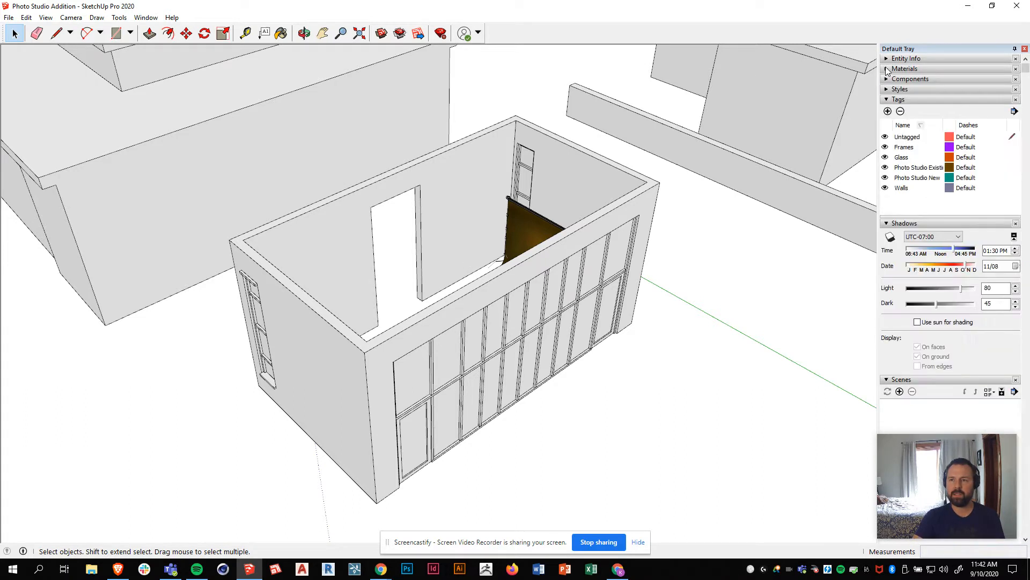
click(886, 100)
click(887, 110)
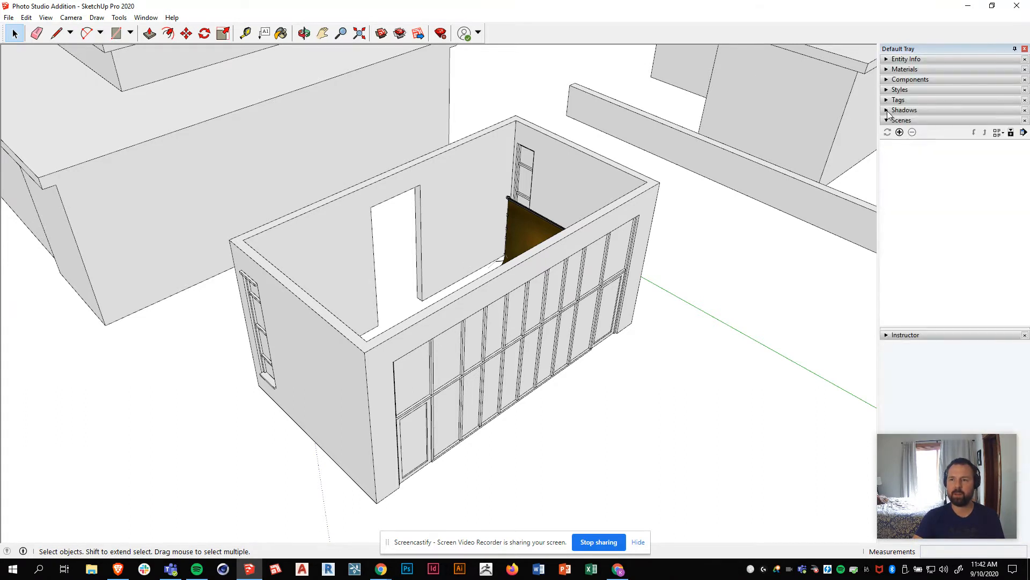
click(887, 121)
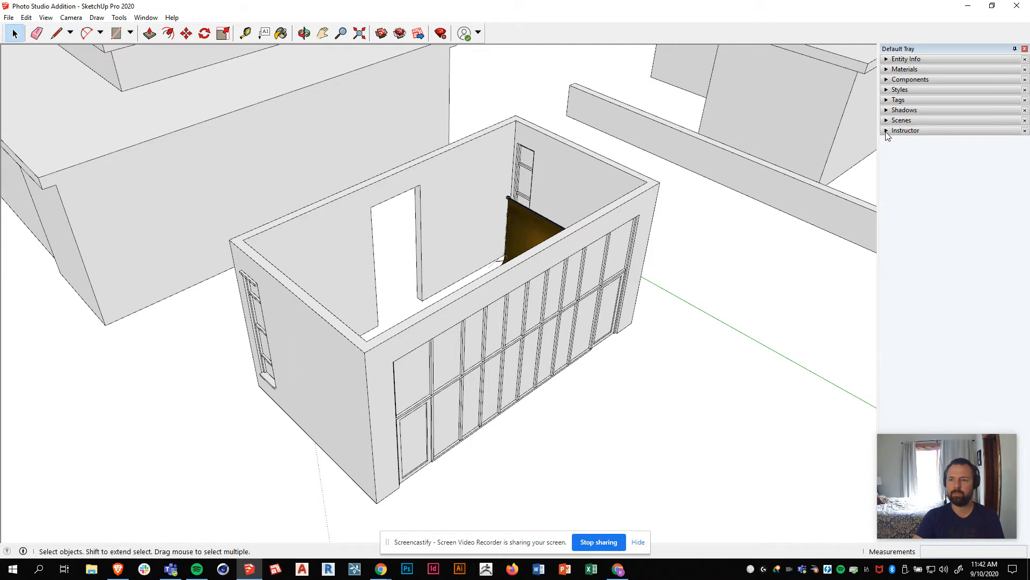
click(886, 131)
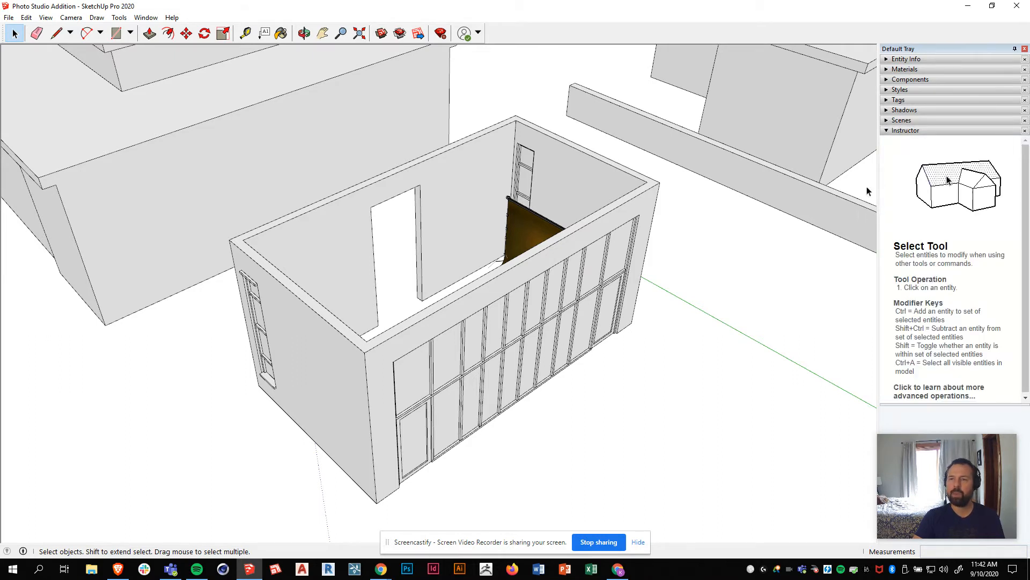
click(887, 70)
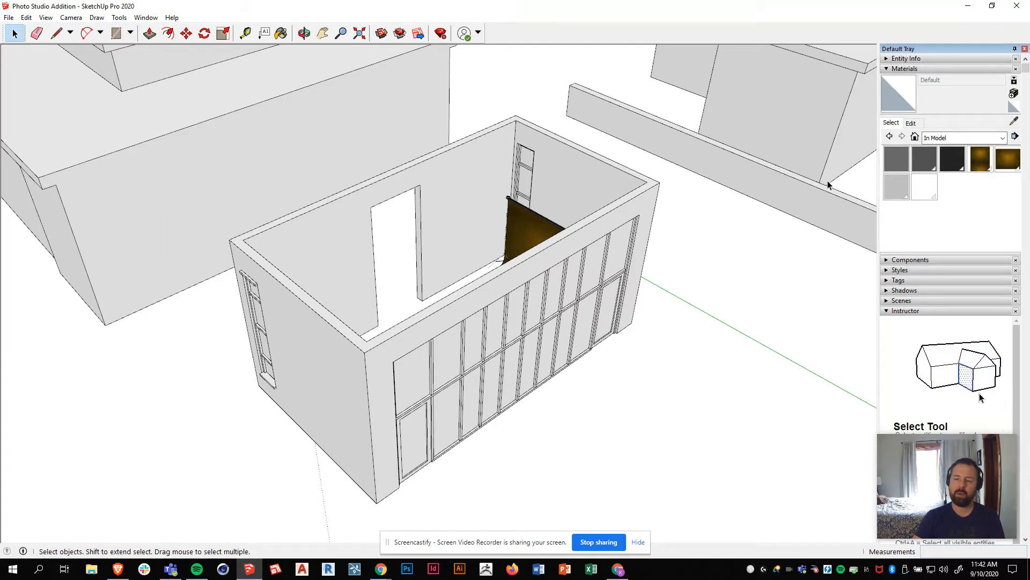
Step: Create a new orange material named "Brick Exterior" using the color wheel
click(1014, 95)
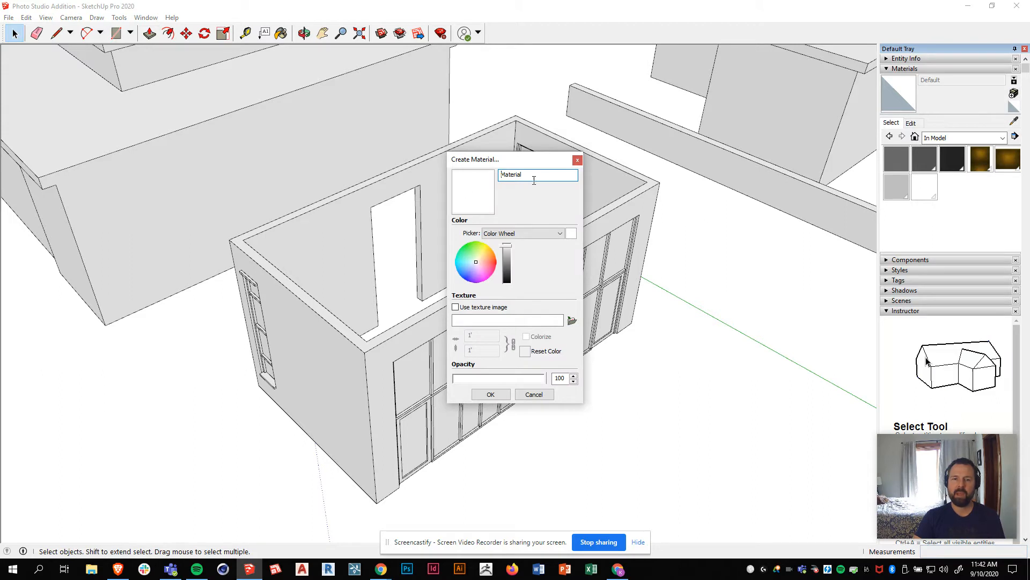
drag(513, 160, 731, 173)
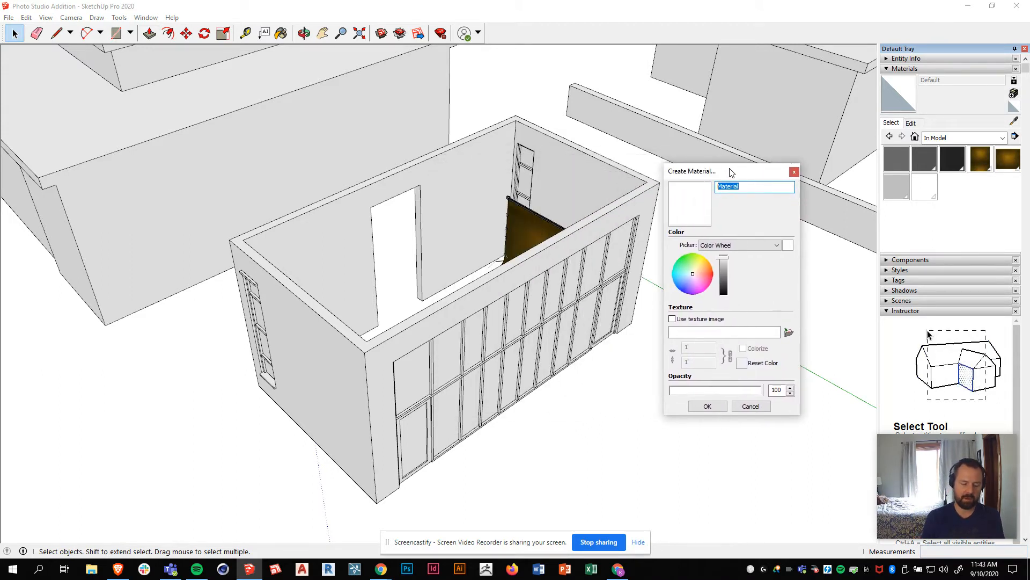
text(rick Exterior)
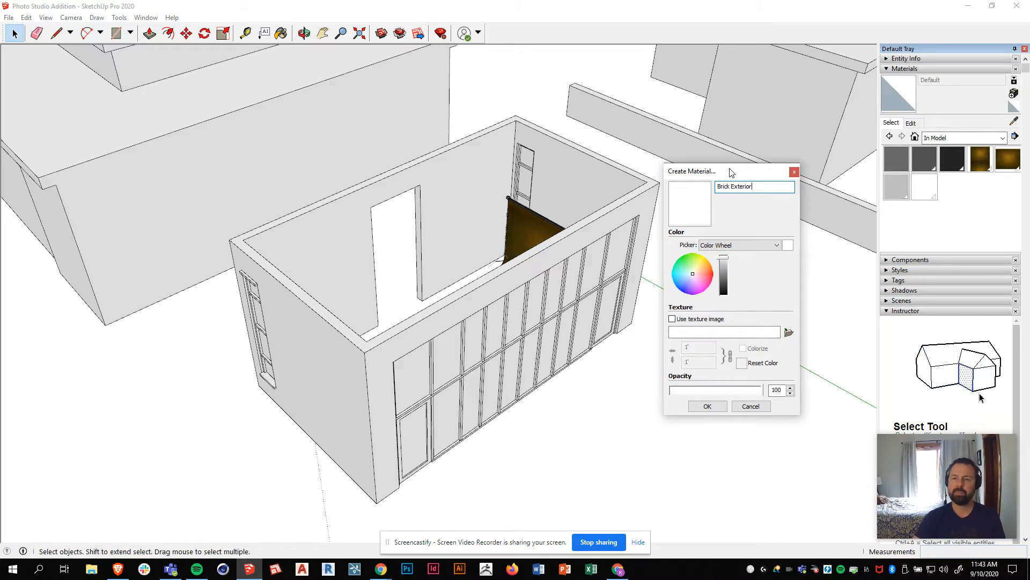
click(770, 244)
click(758, 228)
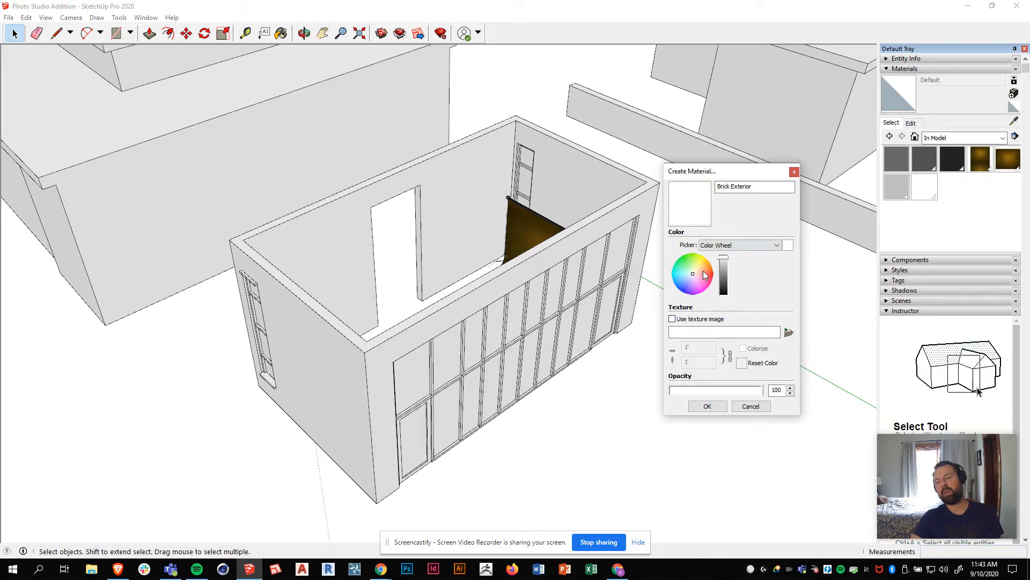
drag(700, 266, 711, 266)
click(724, 260)
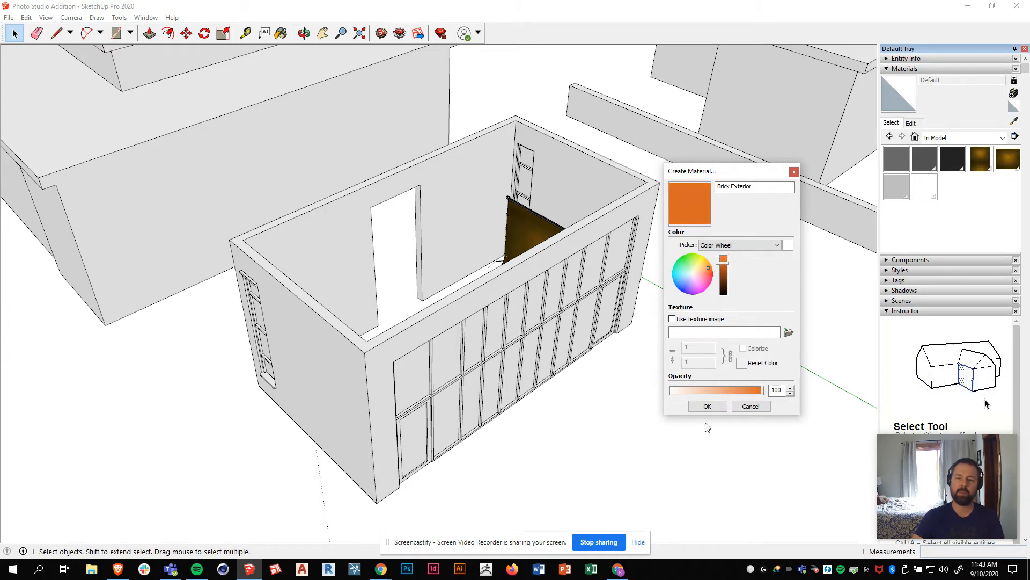
click(708, 407)
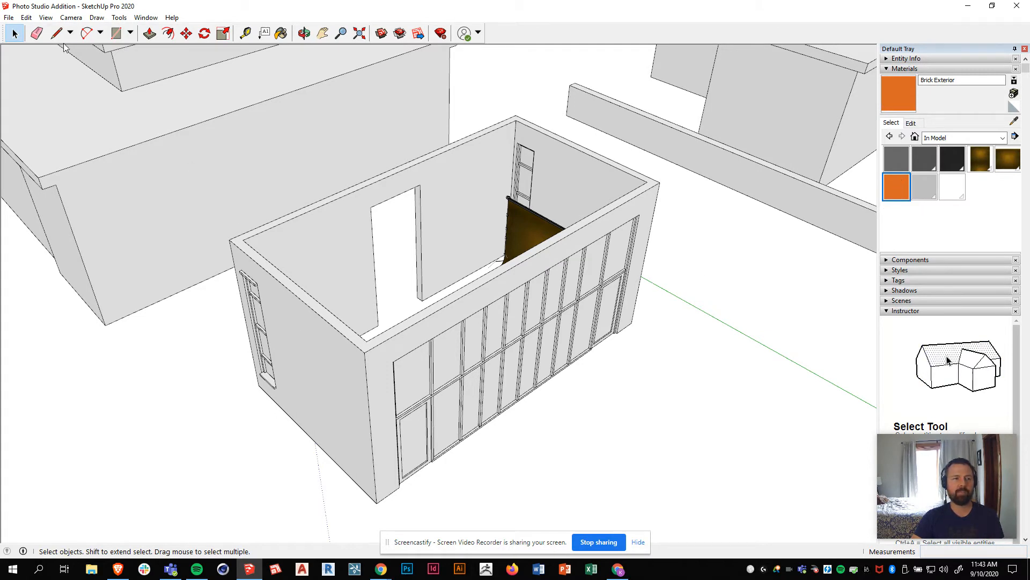
Step: Open the studio addition's wall group for editing and paint its exterior wall faces with Brick Exterior
click(356, 354)
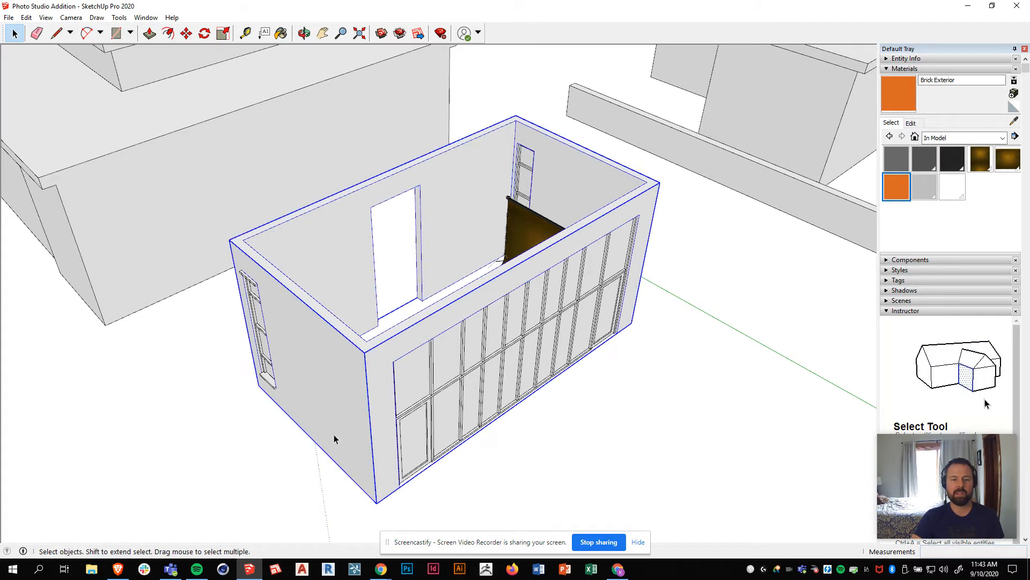
double_click(341, 362)
click(896, 187)
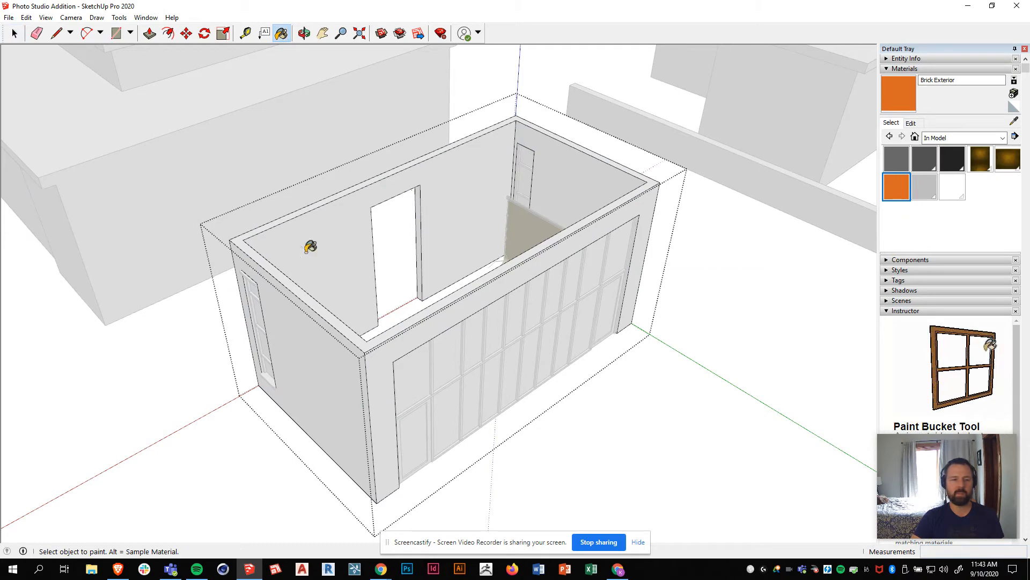
click(284, 297)
click(394, 339)
middle_drag(714, 221, 228, 265)
mouse_move(366, 368)
middle_down()
mouse_move(473, 336)
mouse_move(478, 368)
middle_up()
click(462, 368)
middle_drag(161, 323, 591, 285)
Step: Paint the outer side reveals of the narrow window openings with Brick Exterior and leave the wall group
scroll(652, 349, up, 4)
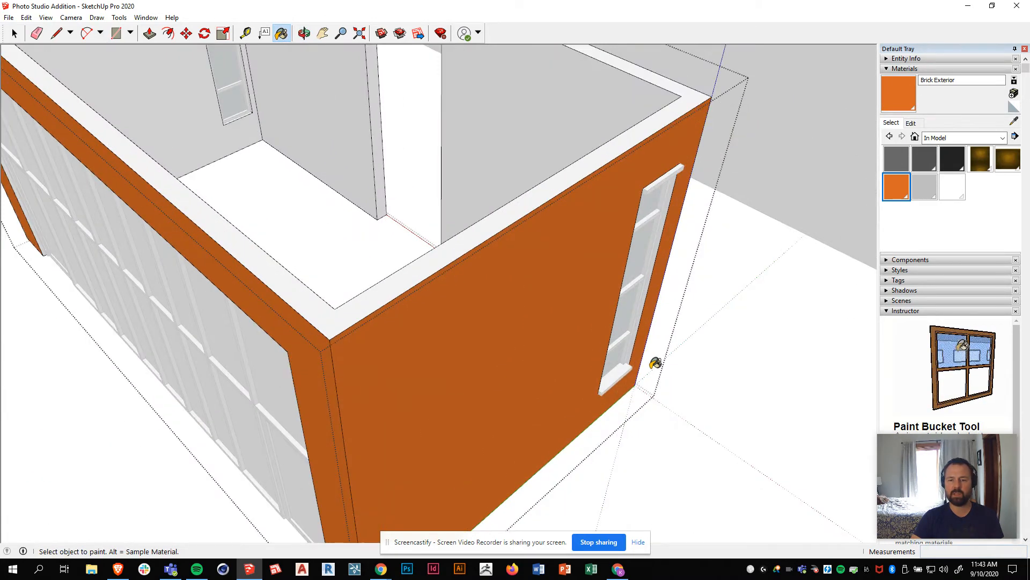
scroll(653, 357, up, 2)
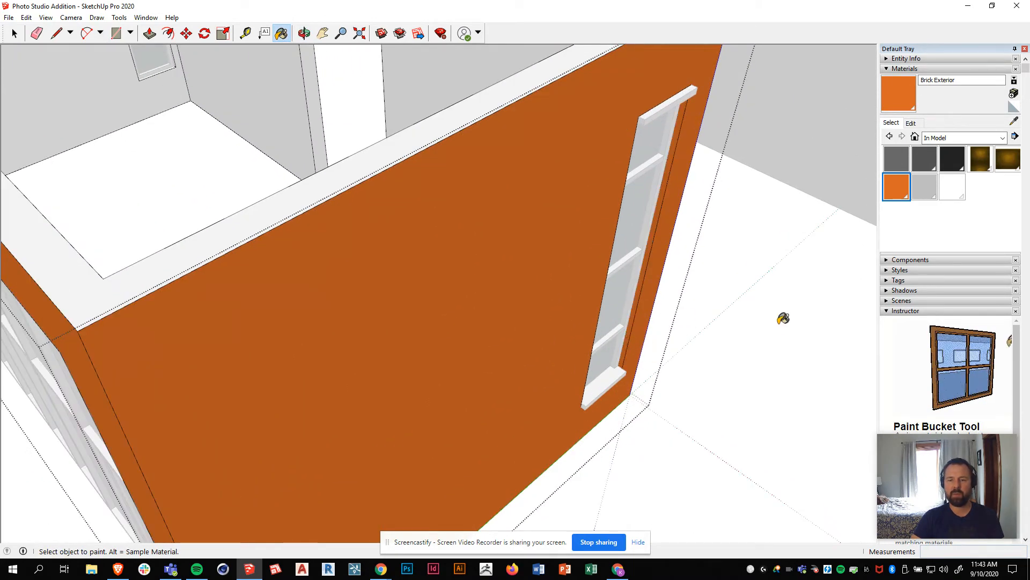
mouse_move(653, 258)
middle_down()
mouse_move(283, 295)
mouse_move(356, 247)
mouse_move(416, 172)
mouse_move(545, 94)
mouse_move(493, 374)
mouse_move(492, 83)
mouse_move(527, 414)
middle_up()
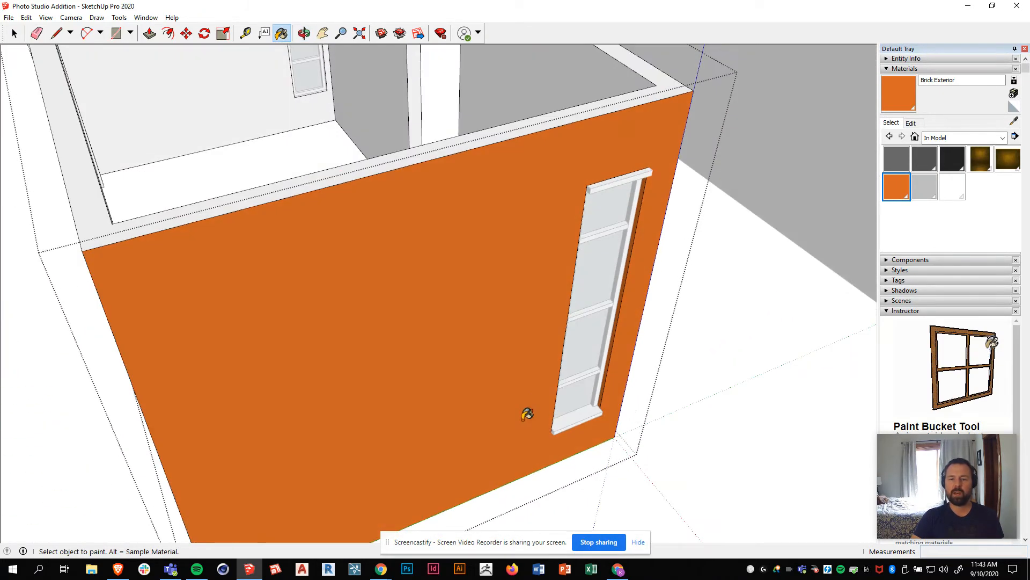
scroll(623, 355, down, 5)
middle_drag(358, 238, 409, 259)
scroll(263, 292, up, 8)
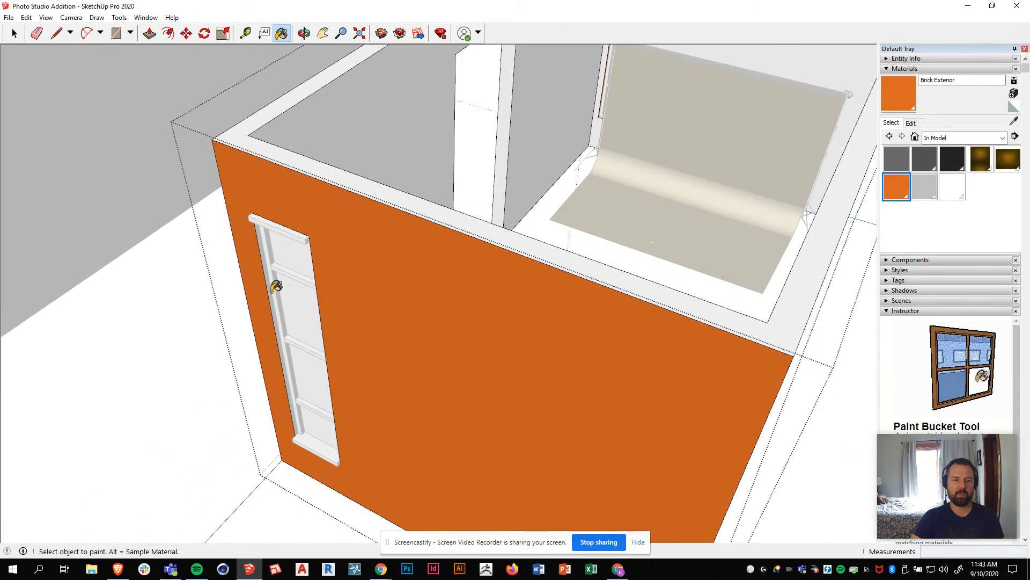
middle_drag(247, 297, 646, 357)
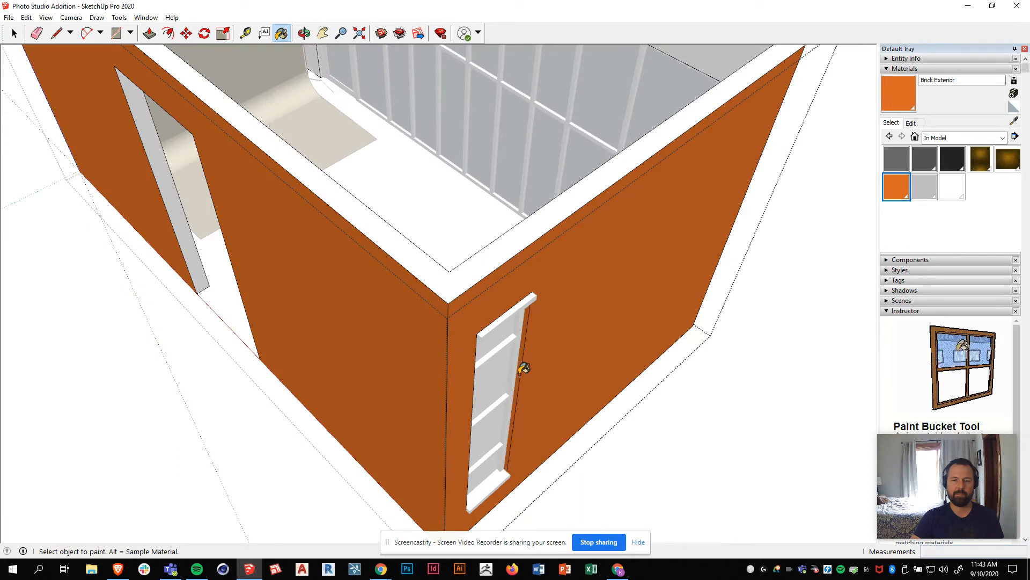
scroll(523, 368, down, 5)
mouse_move(539, 352)
middle_down()
mouse_move(575, 356)
mouse_move(172, 306)
middle_up()
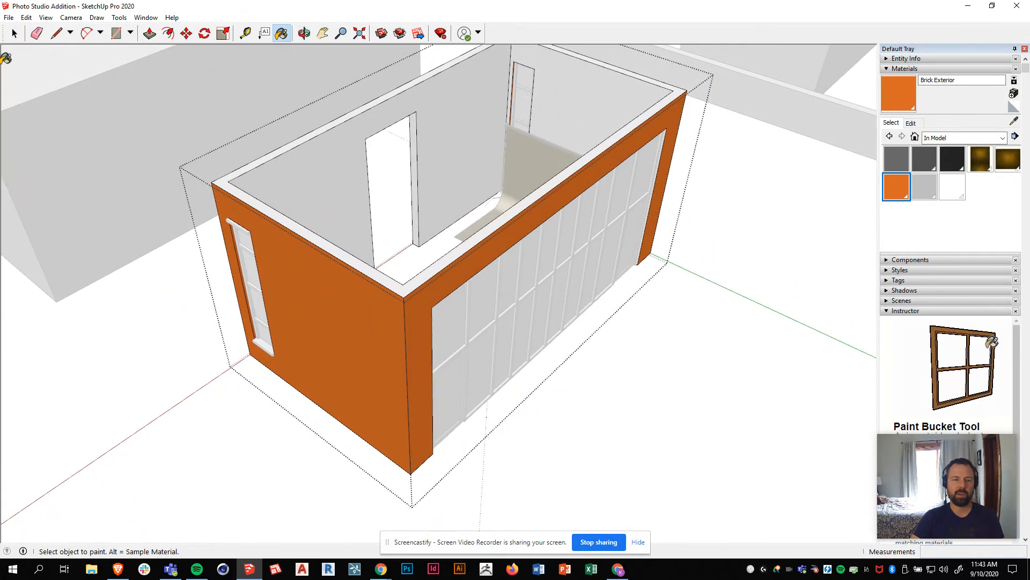
click(14, 33)
click(831, 414)
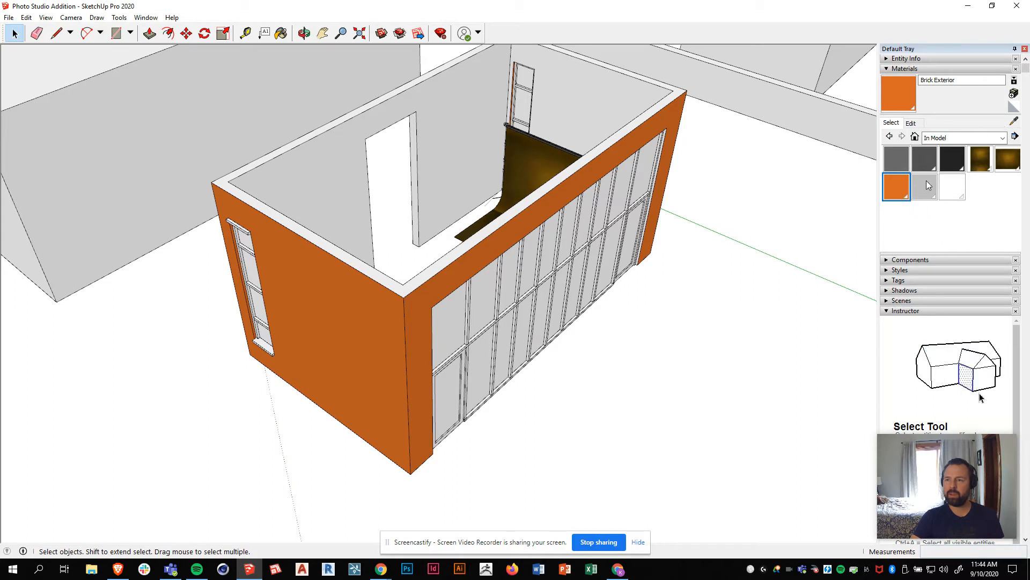
Step: Edit the Brick Exterior material and darken its orange color slightly
click(917, 124)
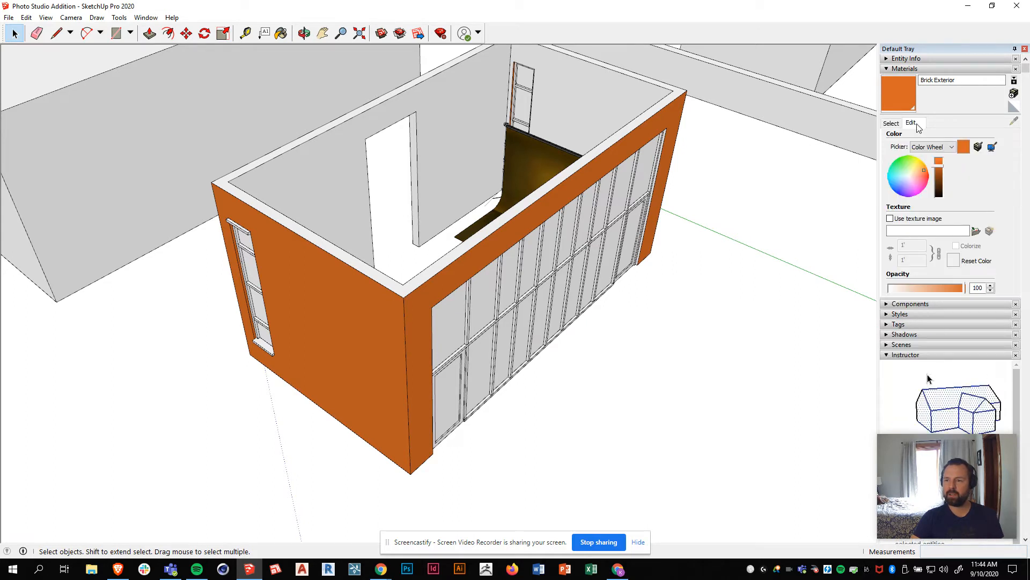
click(889, 125)
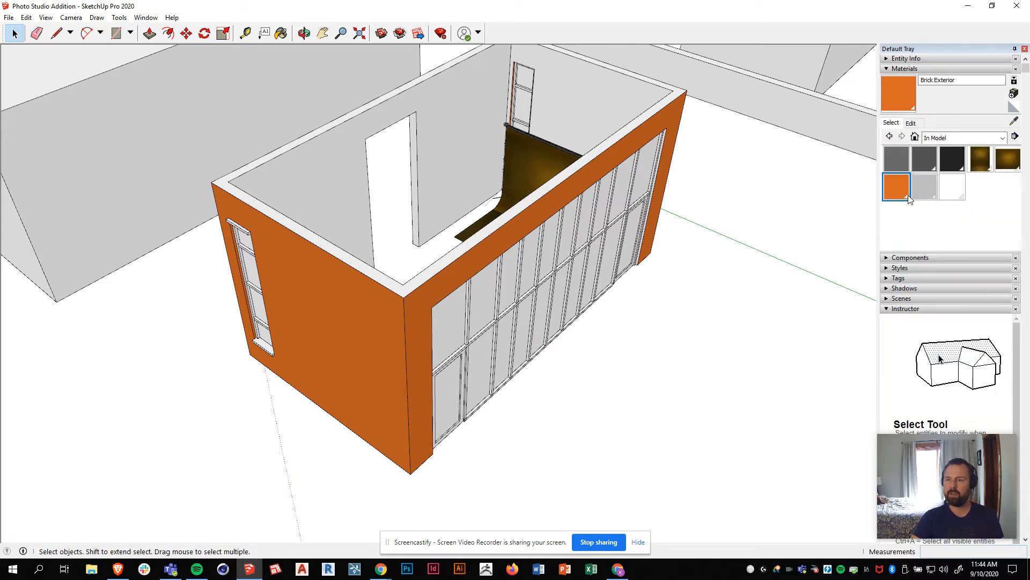
click(912, 123)
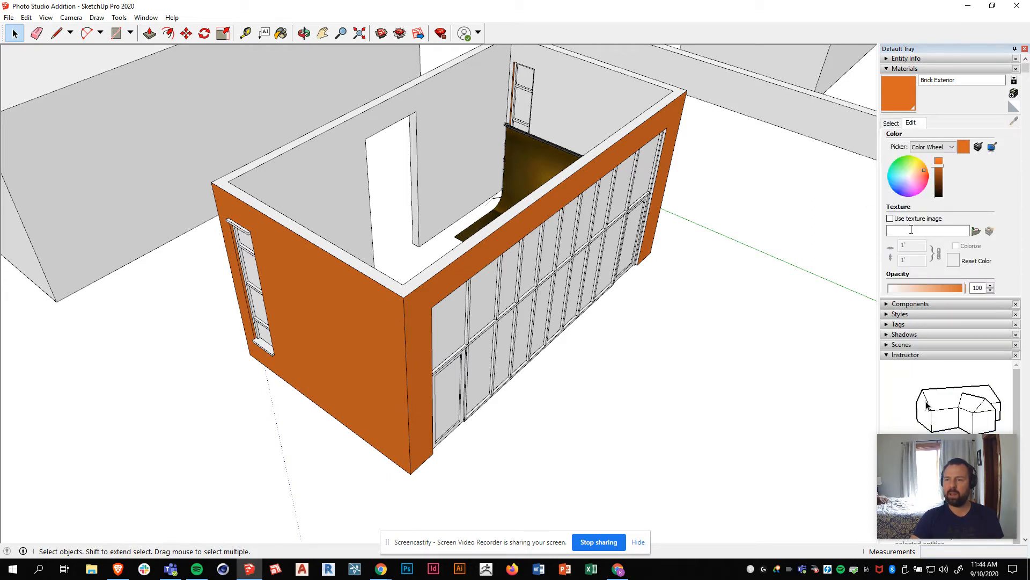
click(943, 171)
mouse_move(943, 171)
mouse_down()
mouse_move(943, 183)
mouse_move(943, 171)
mouse_up()
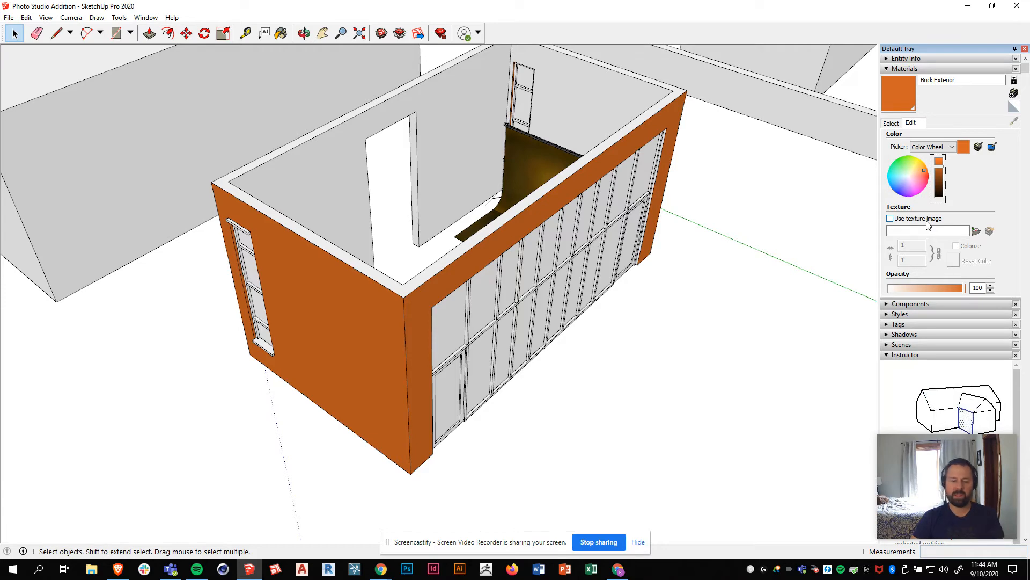
Step: Switch to the Brave browser and open the textures library on the SketchUp Texture Club site
mouse_move(381, 568)
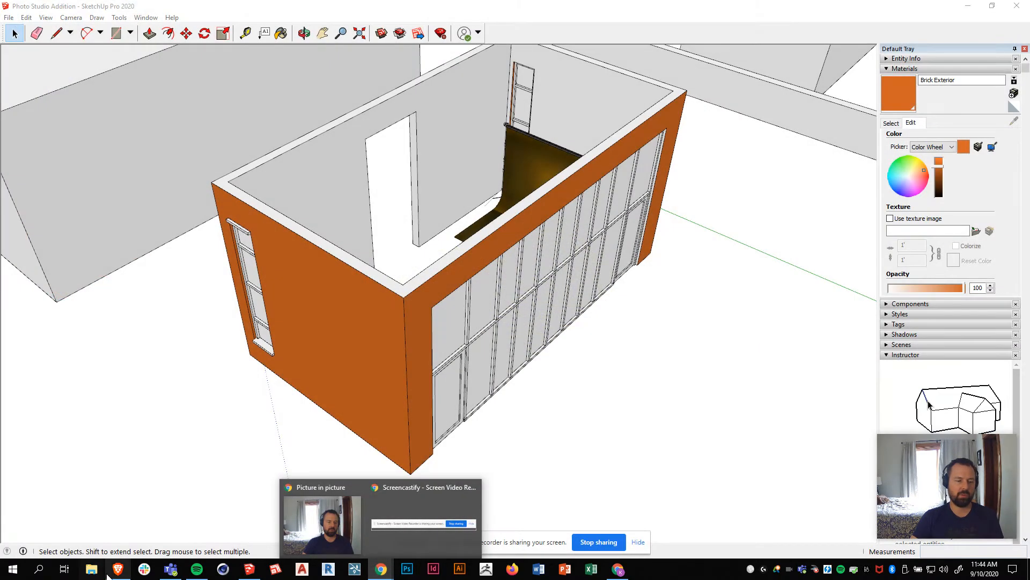
click(117, 569)
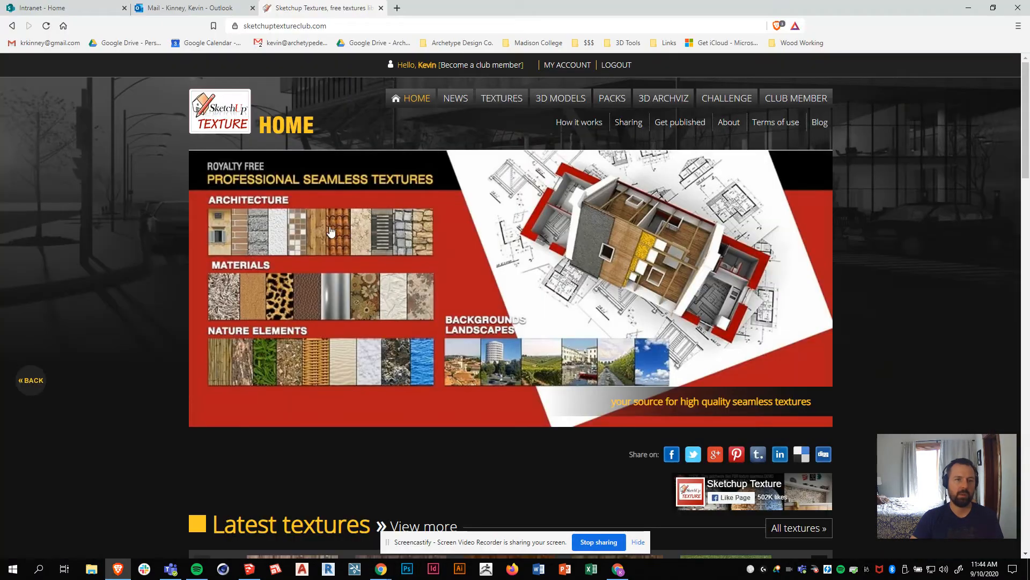
click(503, 102)
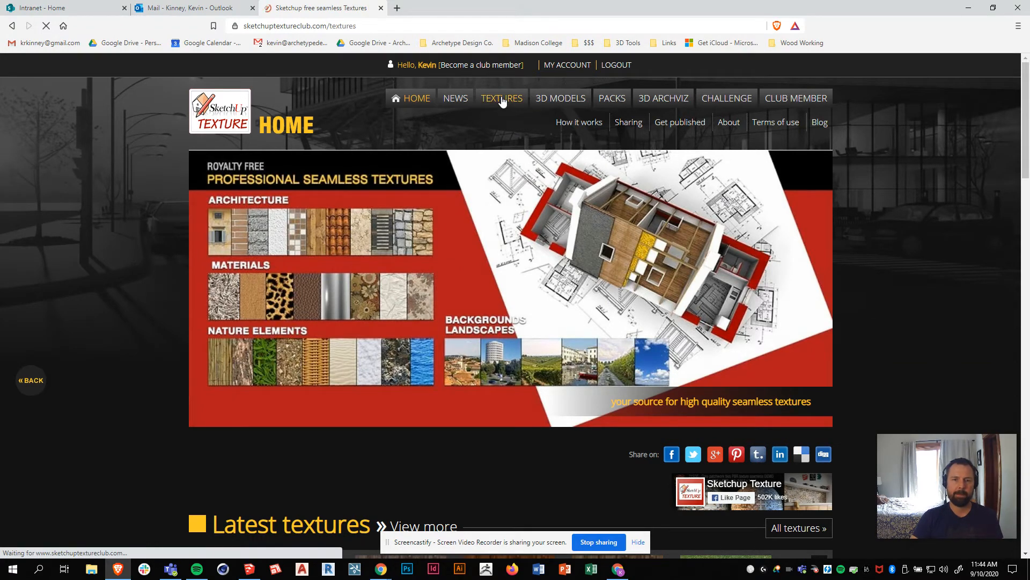
scroll(488, 137, down, 3)
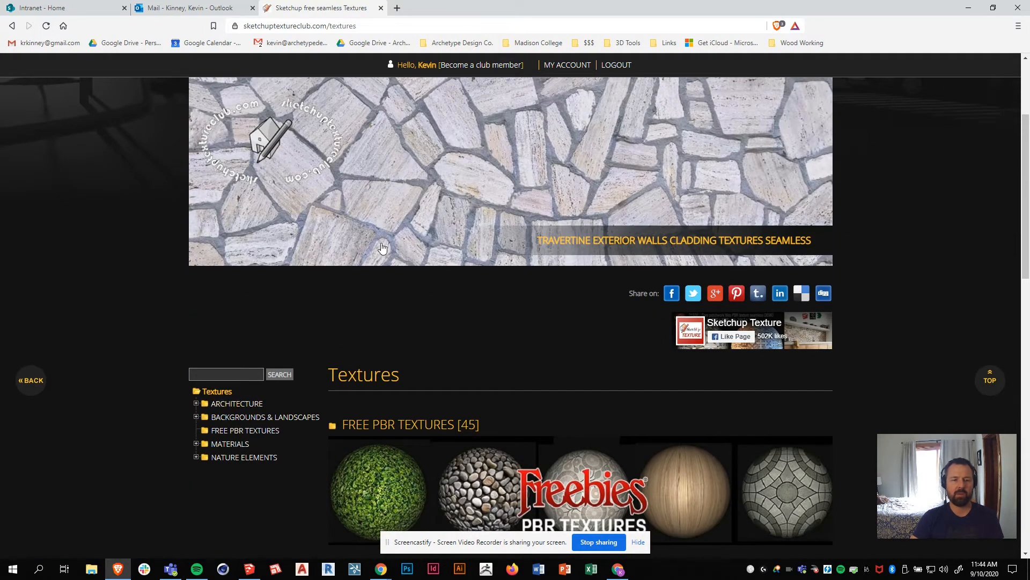
scroll(421, 352, up, 3)
scroll(449, 305, down, 4)
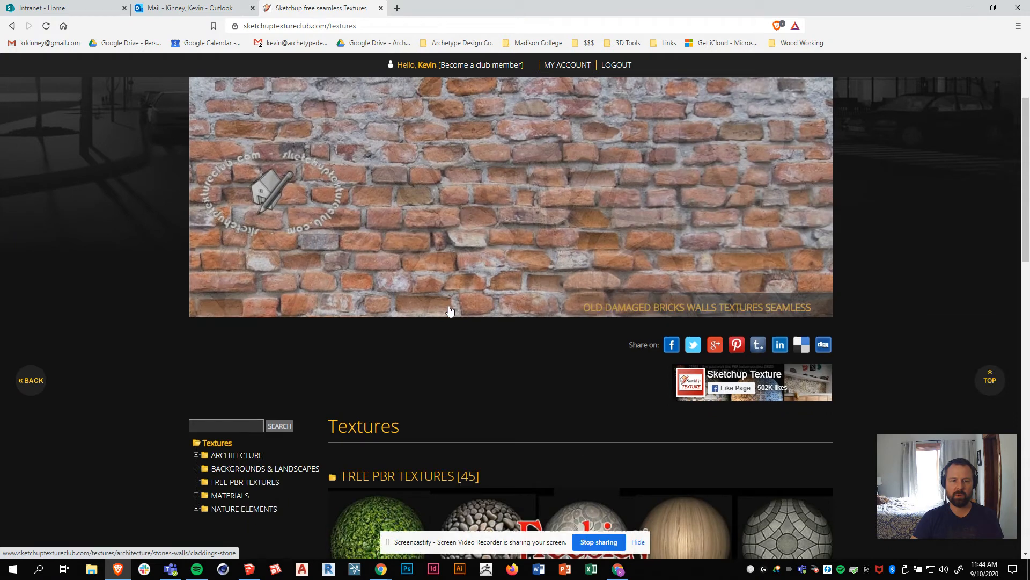
scroll(450, 311, down, 1)
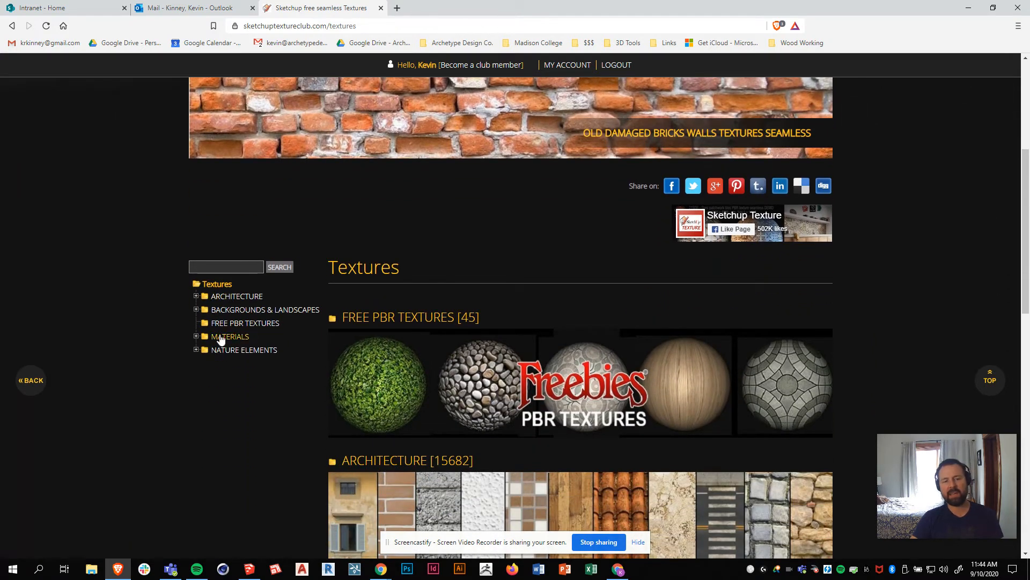
Step: Expand the Architecture textures and their Bricks category, and open the Special Bricks collection
click(196, 297)
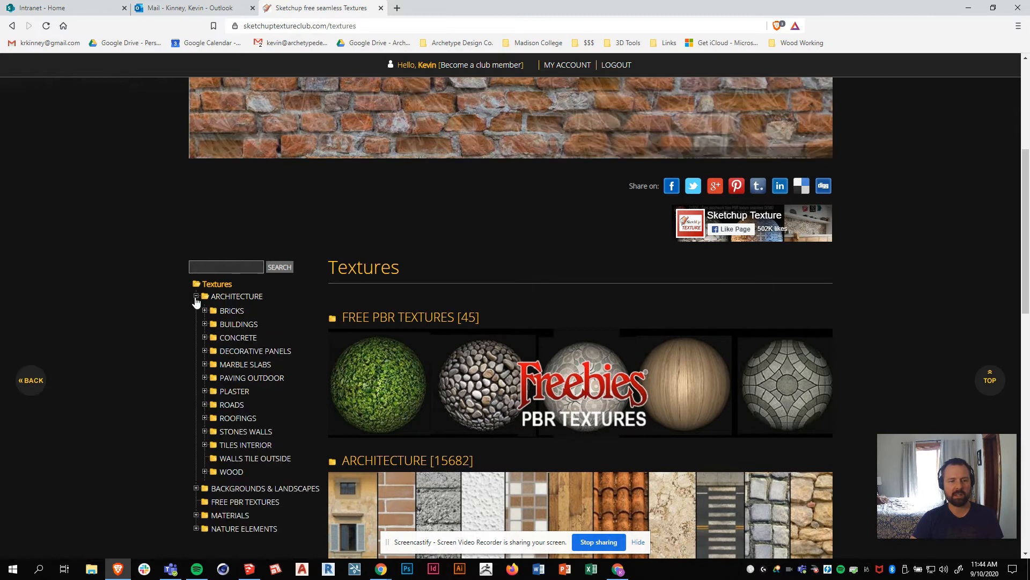
click(205, 311)
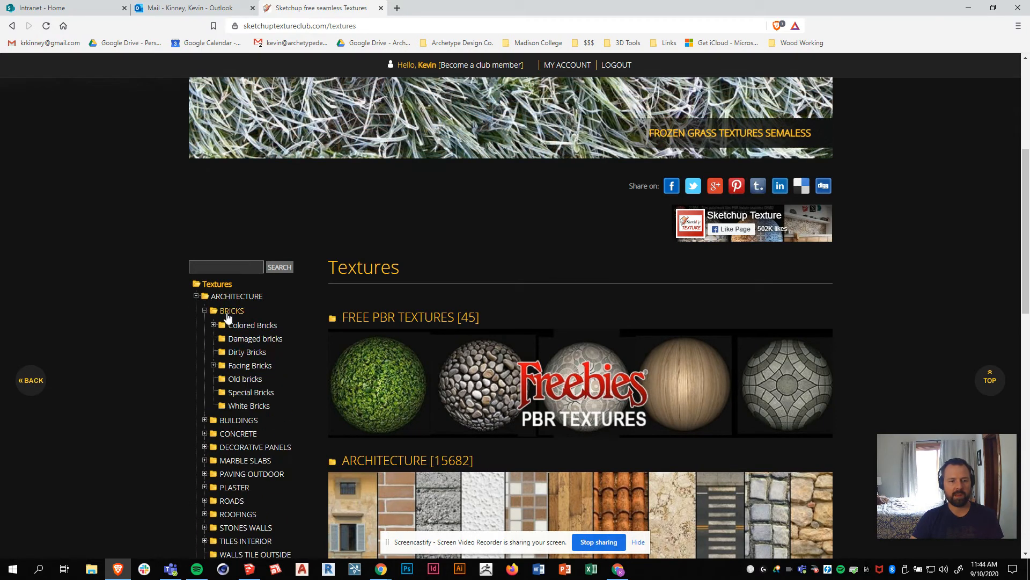
click(228, 313)
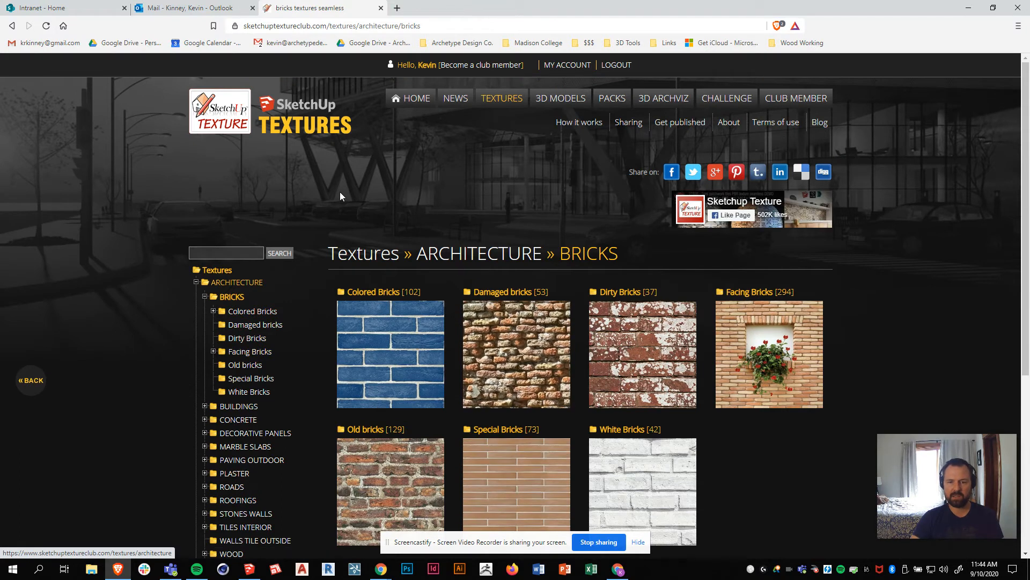
scroll(340, 194, down, 1)
scroll(537, 376, down, 1)
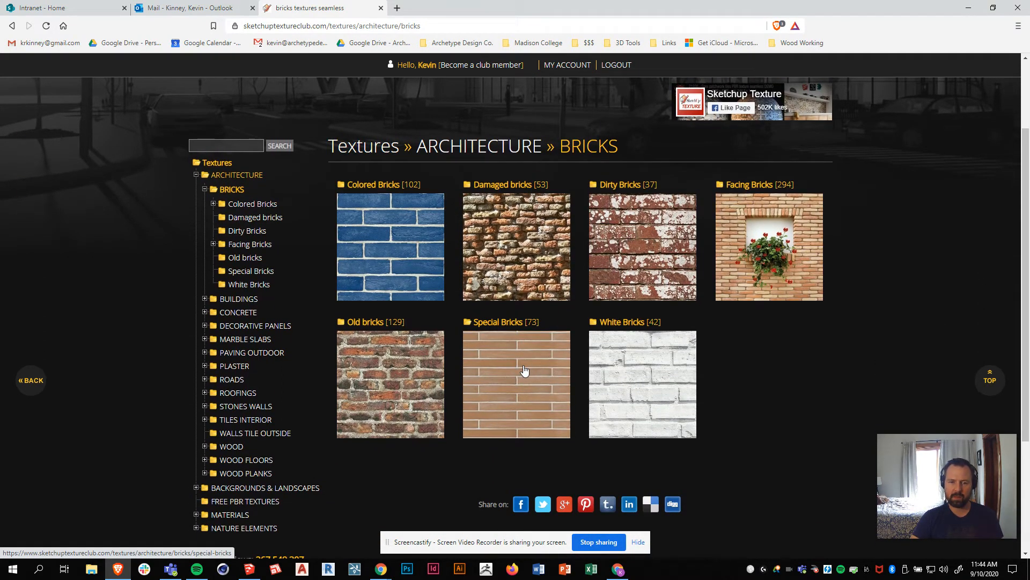
click(506, 325)
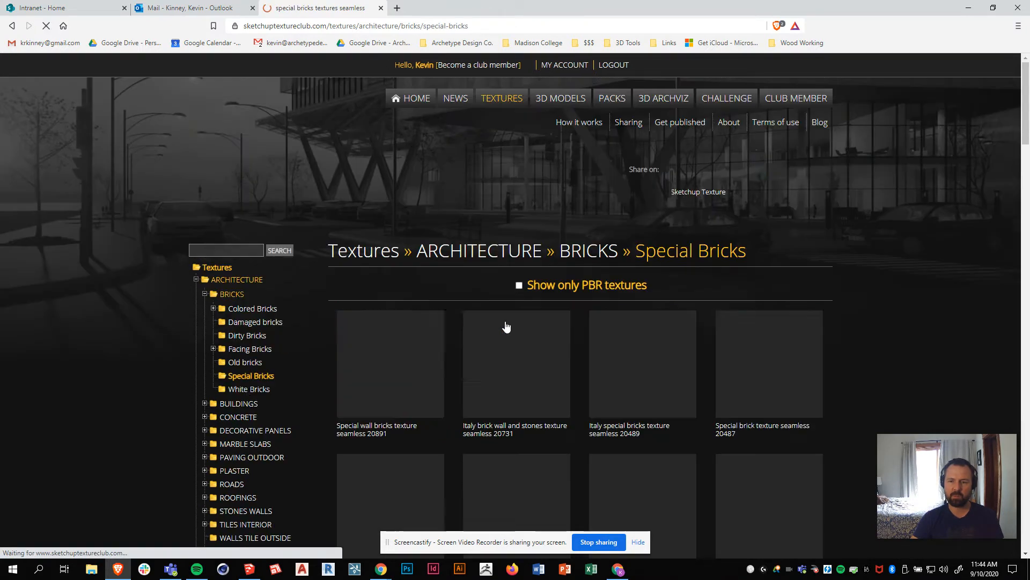
Step: Browse the Special Bricks textures and open the page for "Special brick robie house texture seamless 00432"
scroll(506, 325, down, 5)
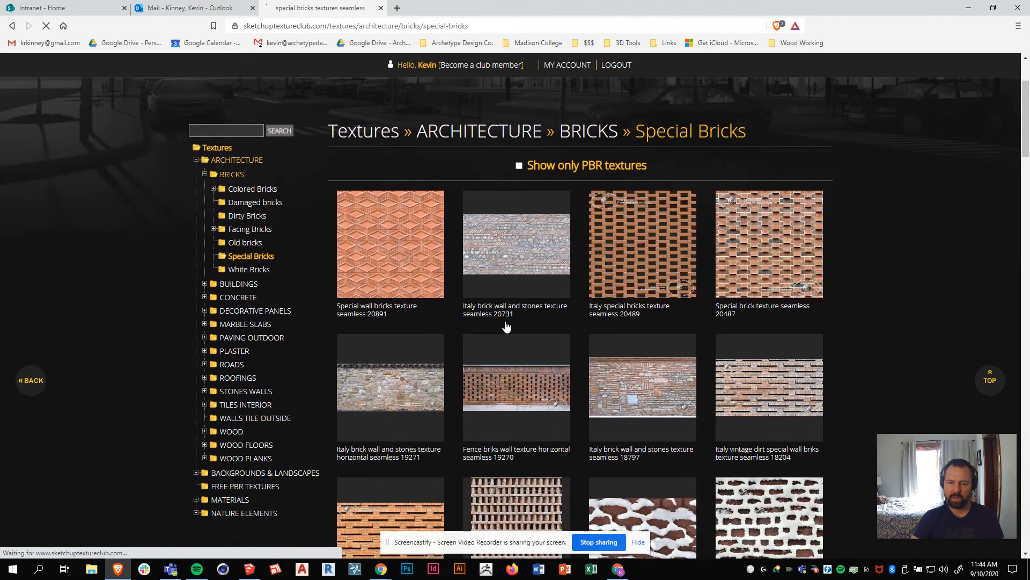
scroll(506, 325, down, 5)
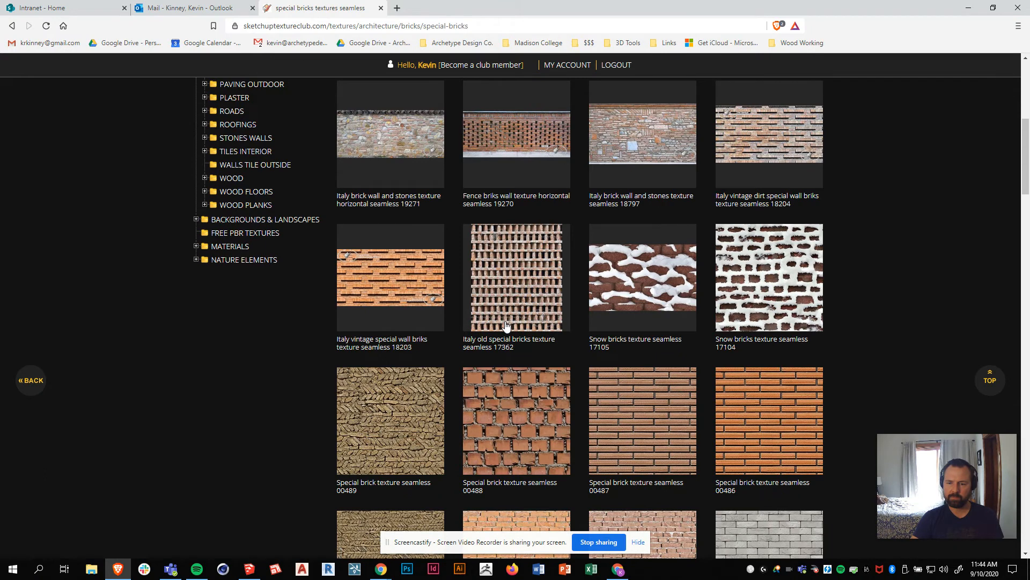
scroll(506, 325, down, 4)
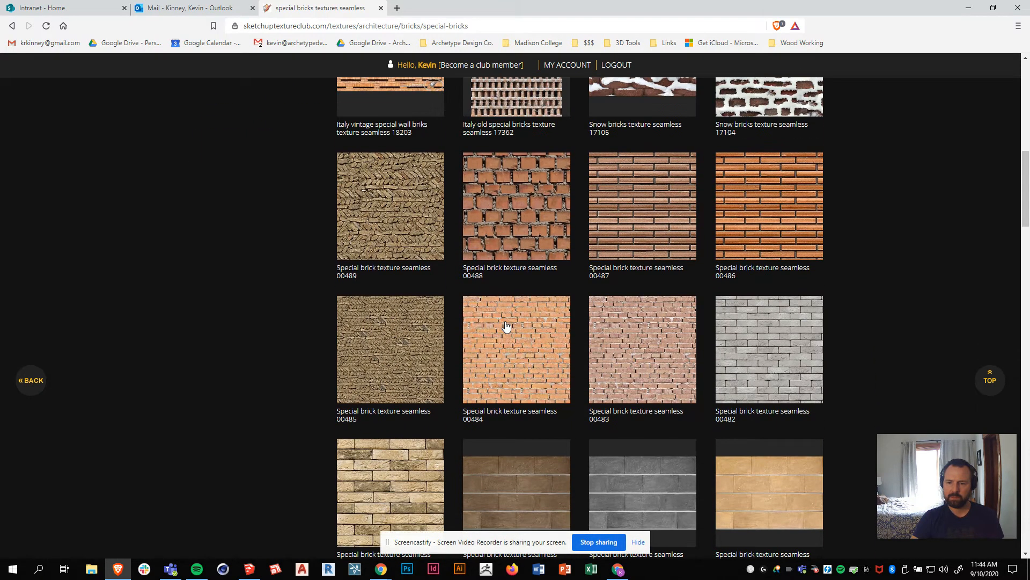
scroll(507, 326, down, 1)
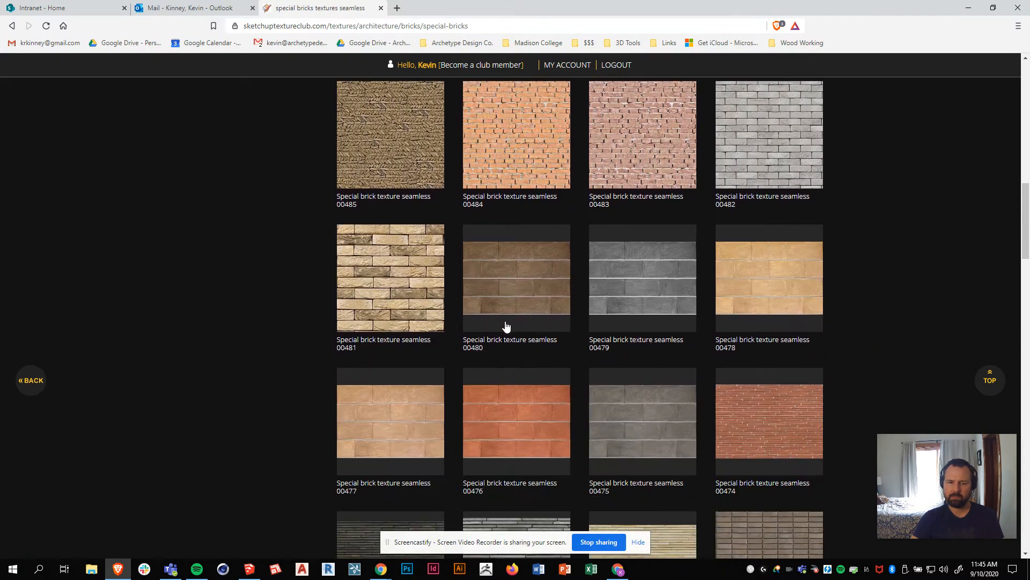
scroll(506, 325, down, 7)
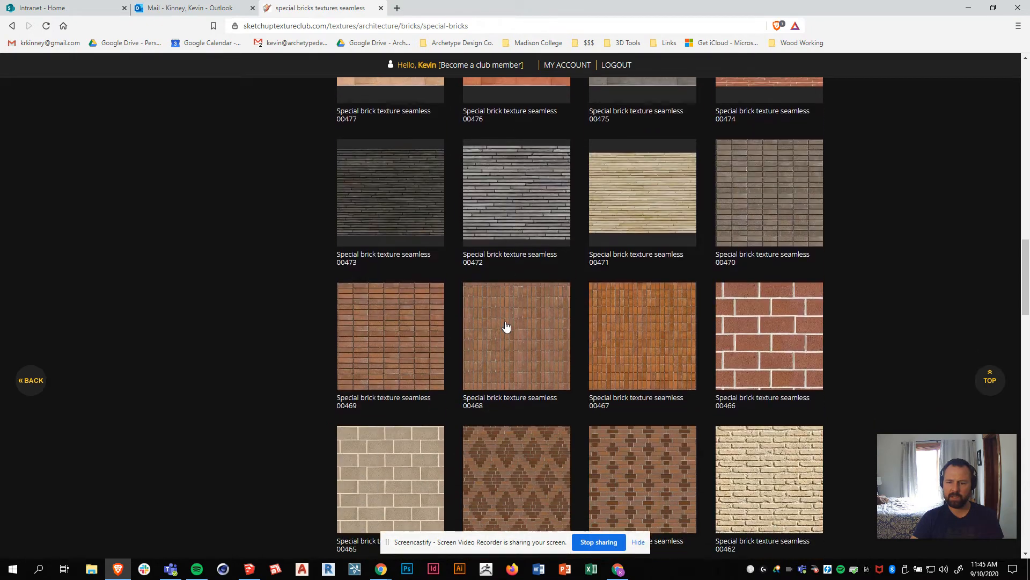
scroll(506, 325, down, 3)
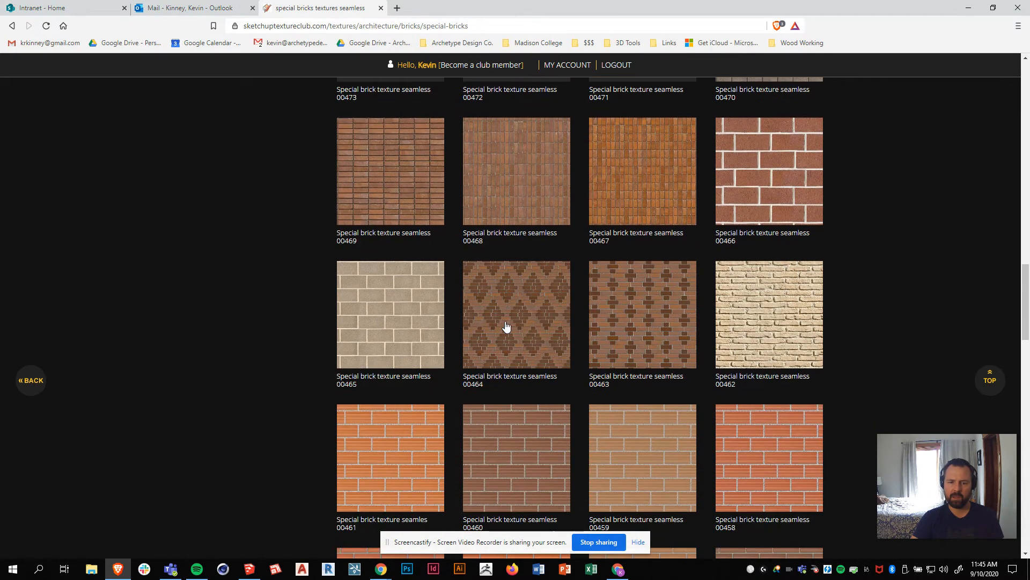
scroll(506, 325, down, 4)
scroll(506, 325, down, 9)
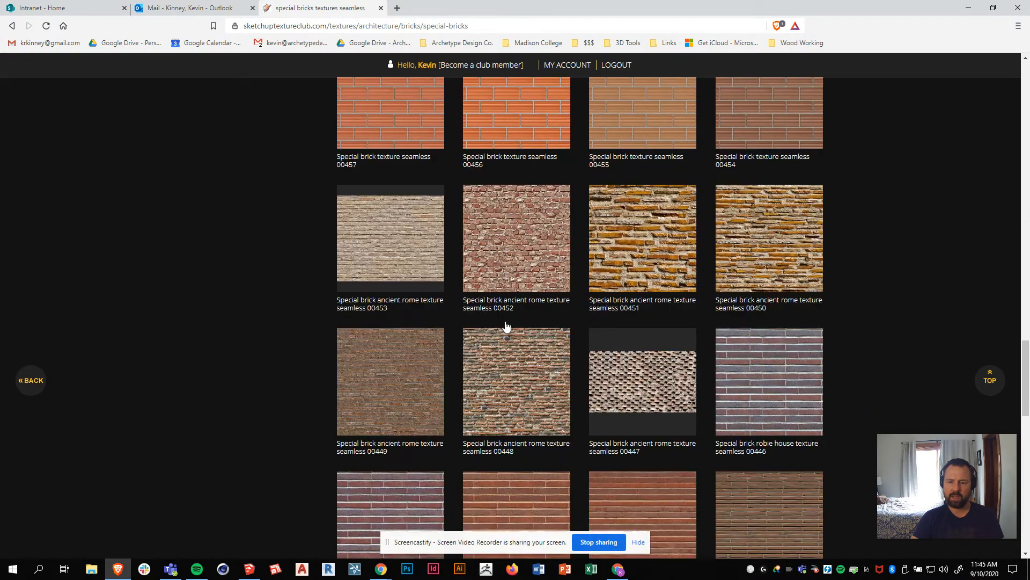
scroll(506, 325, down, 3)
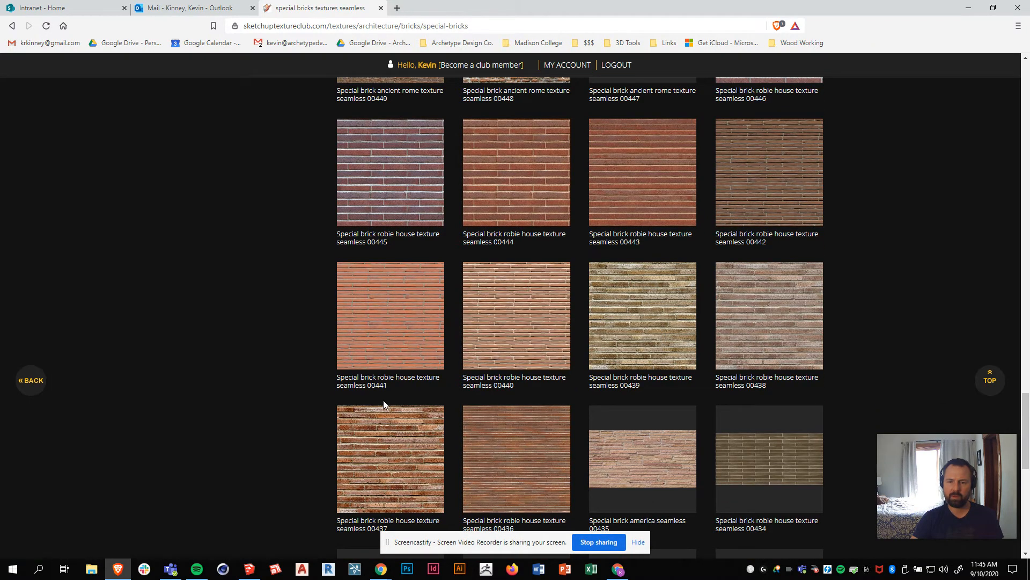
scroll(383, 402, down, 3)
click(490, 457)
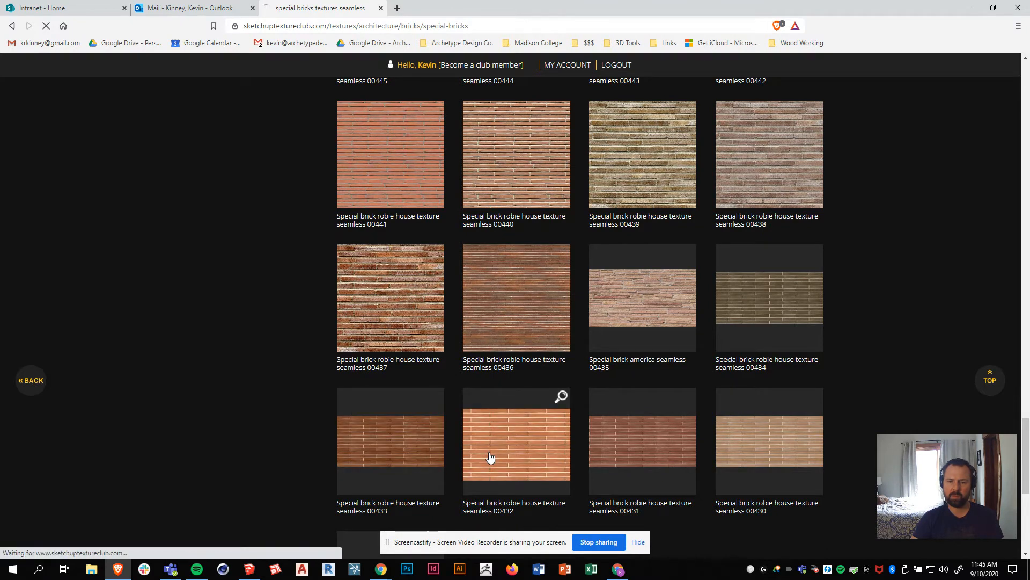
Step: Download the free-user version of the texture as "Brick" into Desktop > Fall 2020 > Digital Architectural Rendering > Week 2
scroll(548, 272, down, 4)
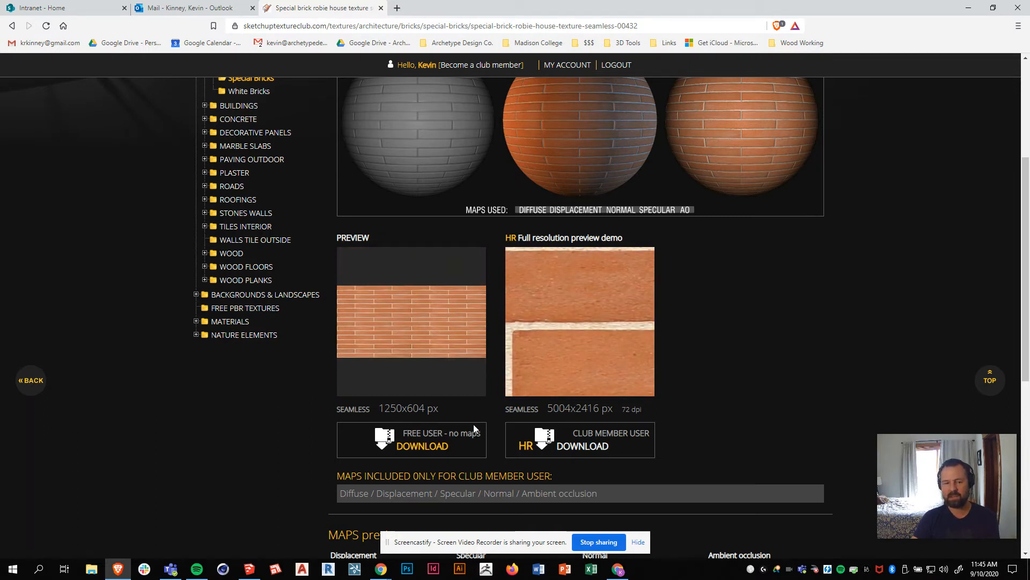
click(422, 450)
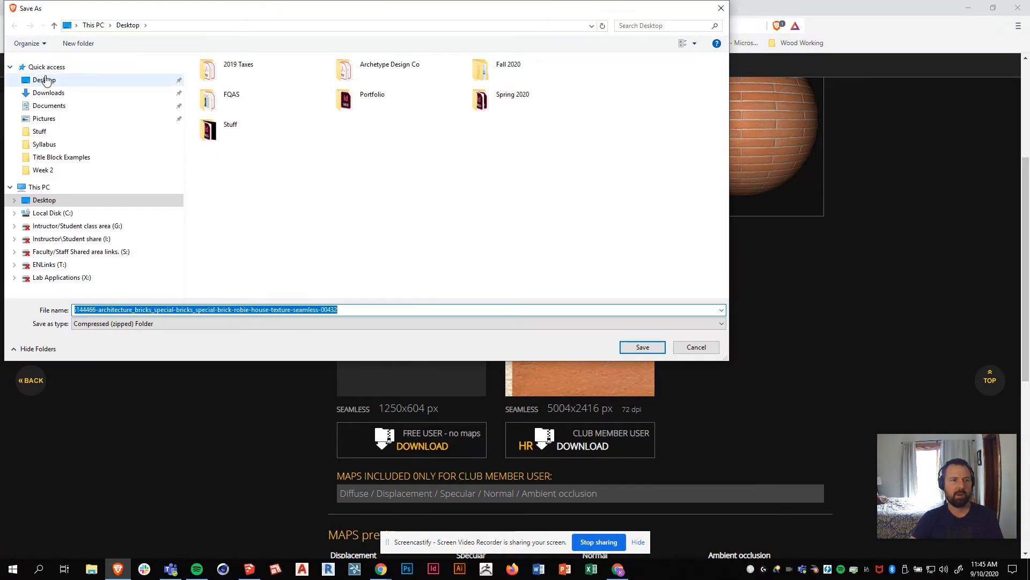
click(46, 80)
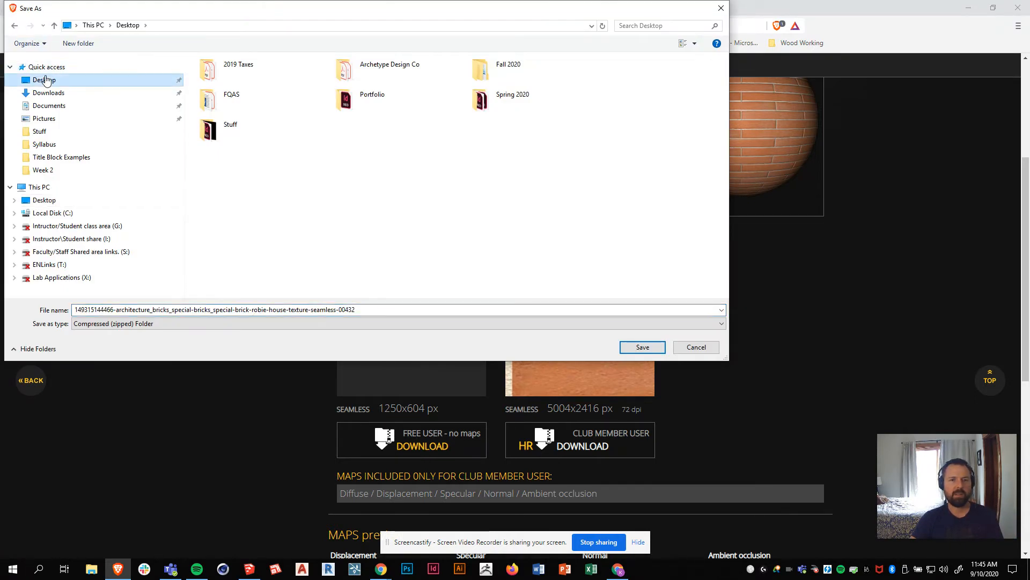
double_click(506, 70)
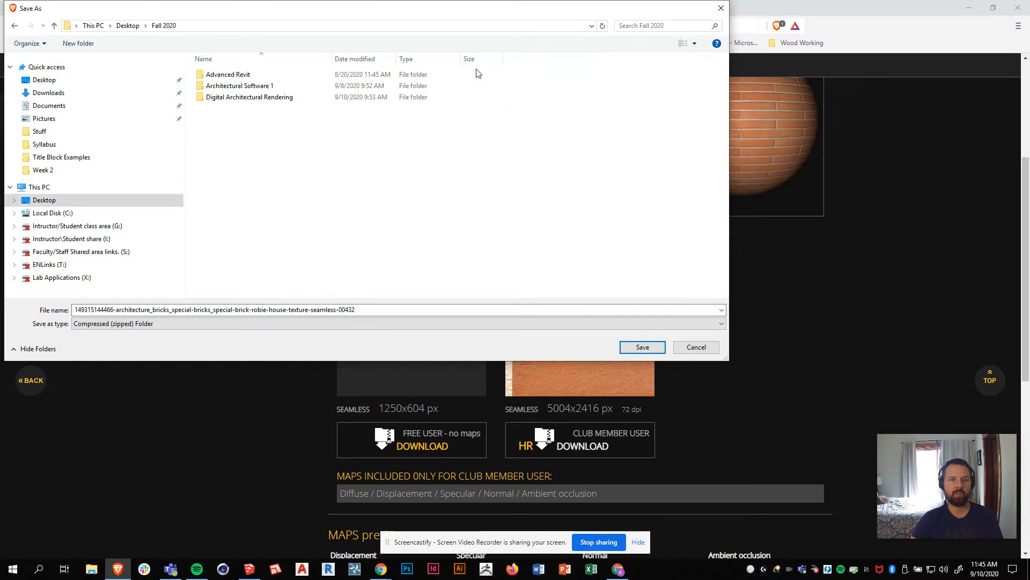
double_click(219, 97)
double_click(223, 86)
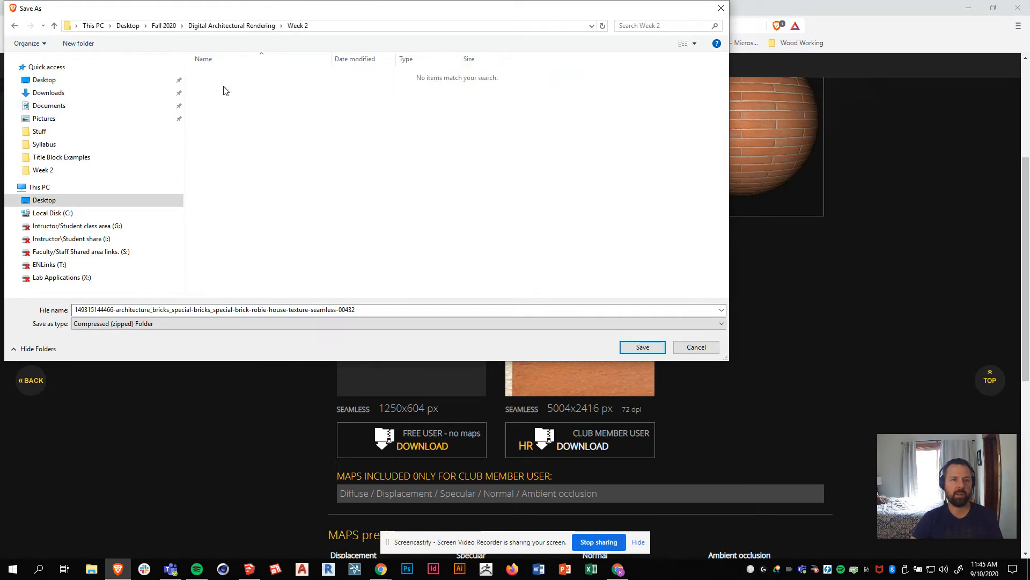
click(421, 309)
text(Brick)
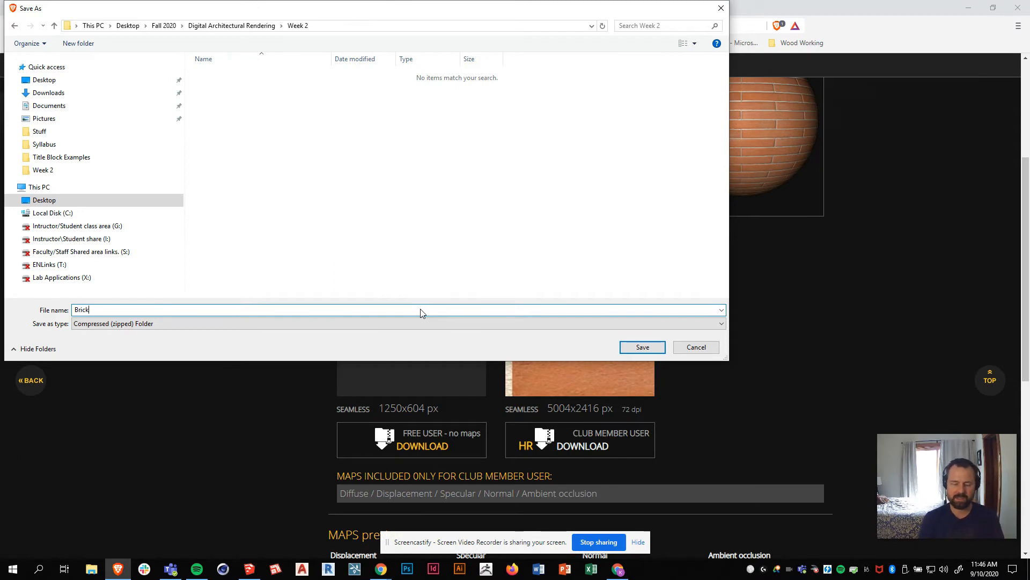
key(Return)
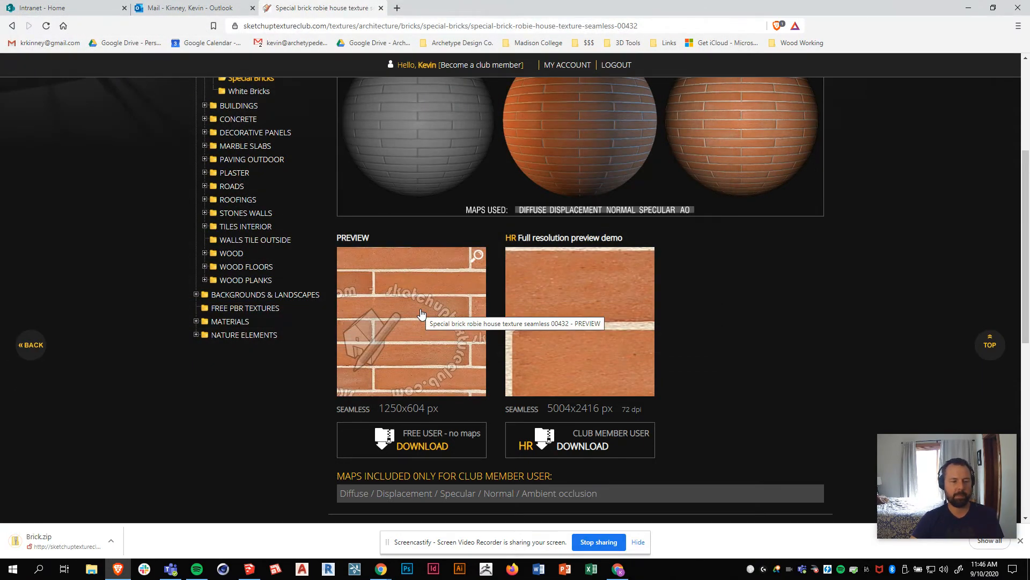
Step: Switch to File Explorer and open the Week 2 folder under Desktop > Fall 2020 > Digital Architectural Rendering
click(91, 568)
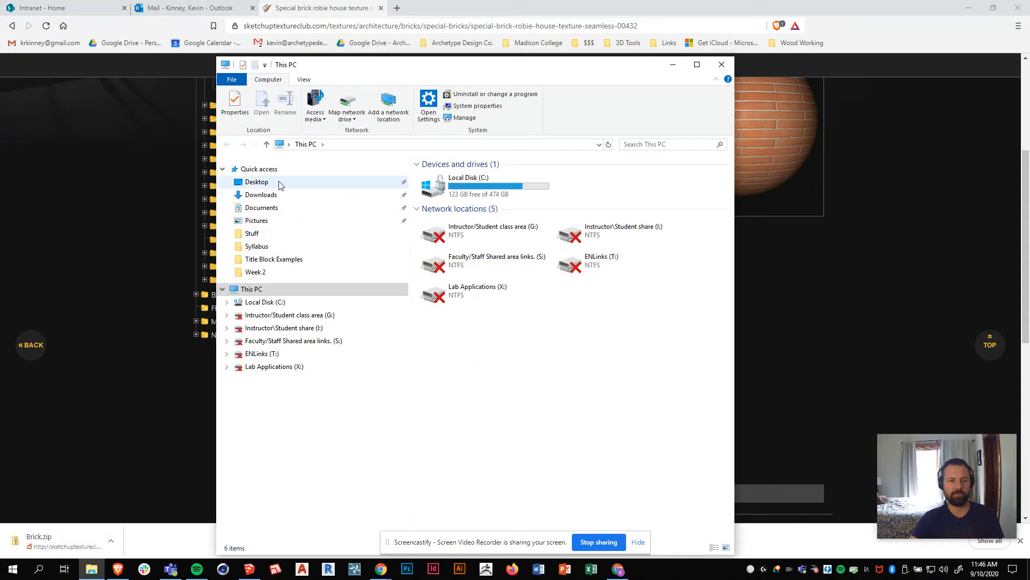
click(278, 182)
click(256, 272)
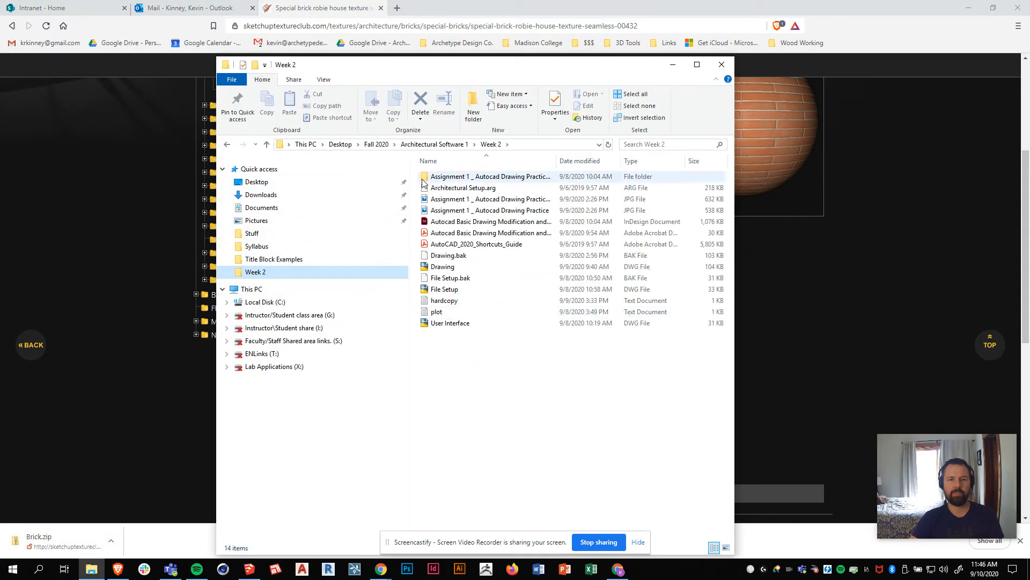
click(257, 182)
click(453, 186)
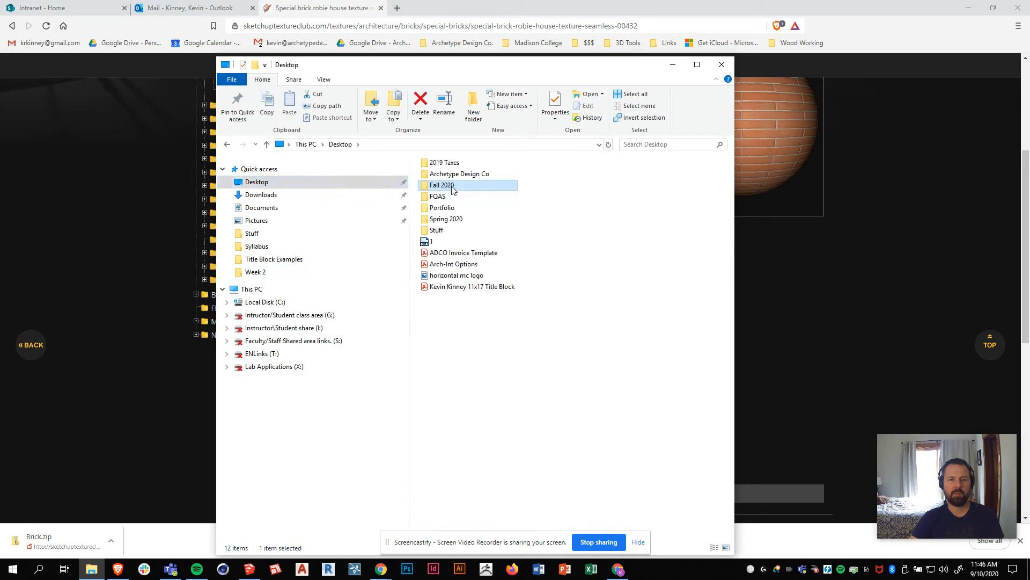
double_click(453, 188)
double_click(449, 200)
click(440, 189)
double_click(440, 189)
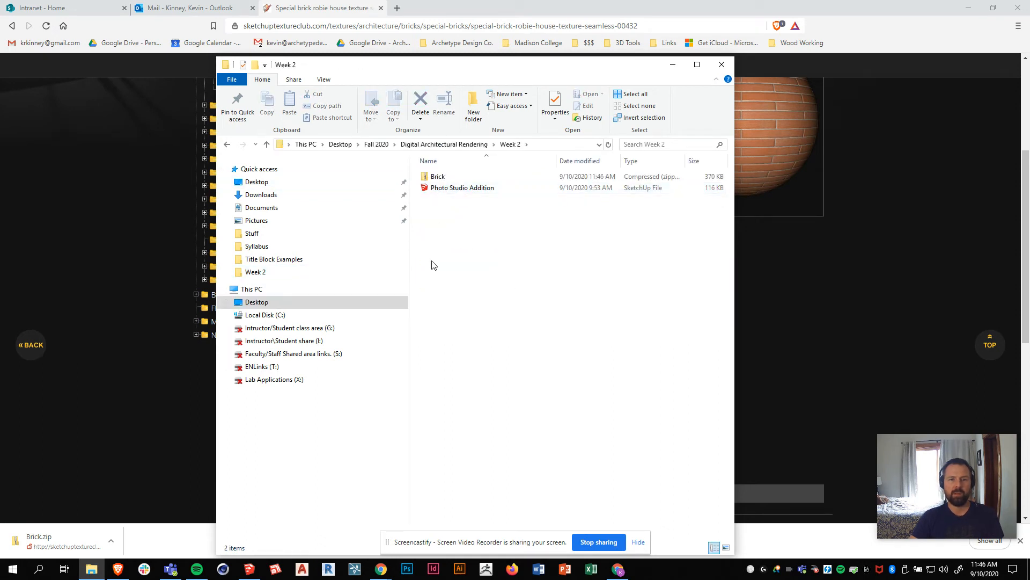
Step: Extract the zipped Brick archive into a Brick folder within Week 2 and return to the Week 2 folder
right_click(439, 182)
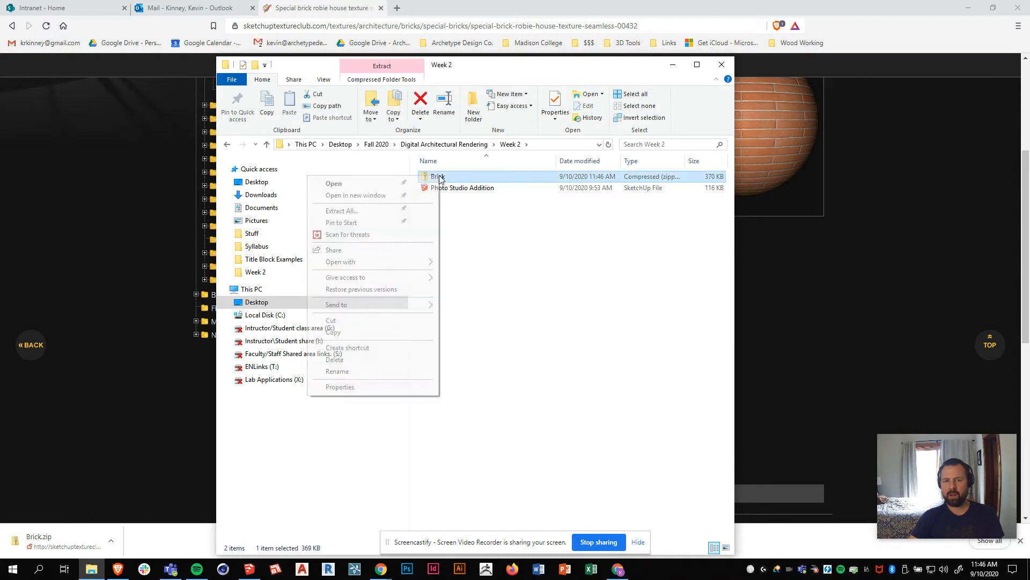
click(359, 210)
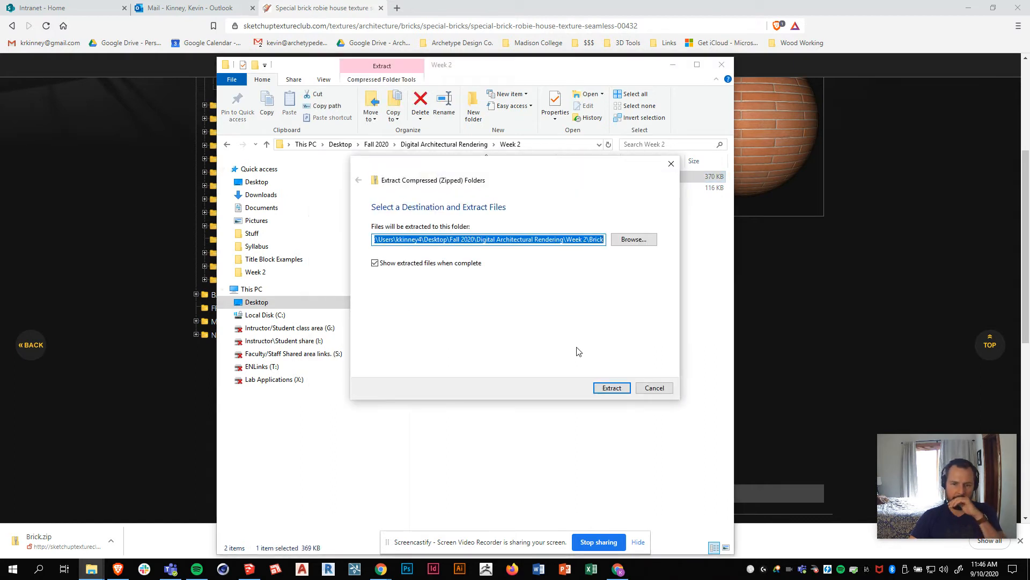
click(612, 388)
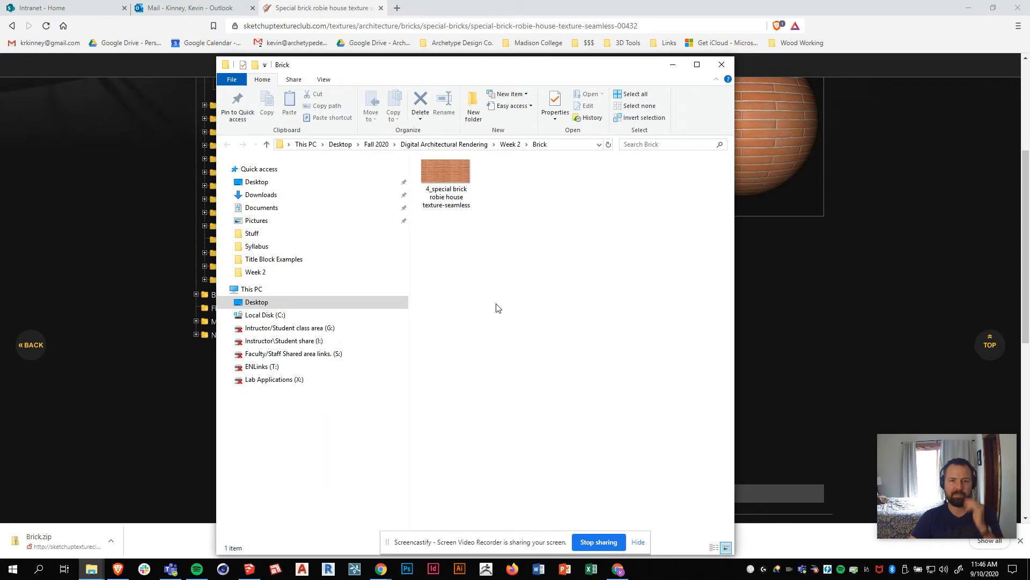
click(510, 144)
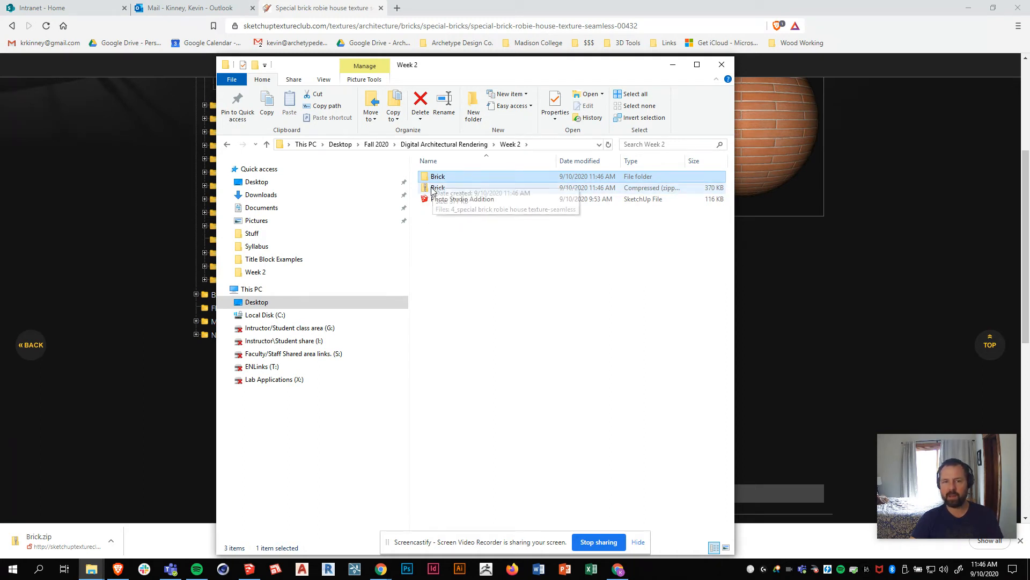
Step: Delete the zipped Brick archive from the Week 2 folder, keeping the extracted Brick folder, and close File Explorer
click(436, 188)
click(421, 102)
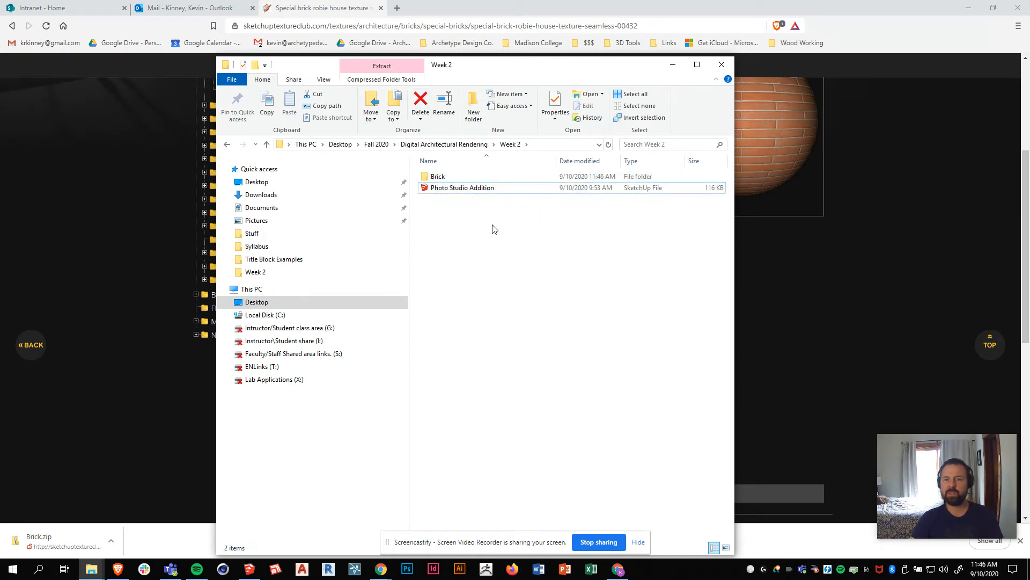
double_click(436, 178)
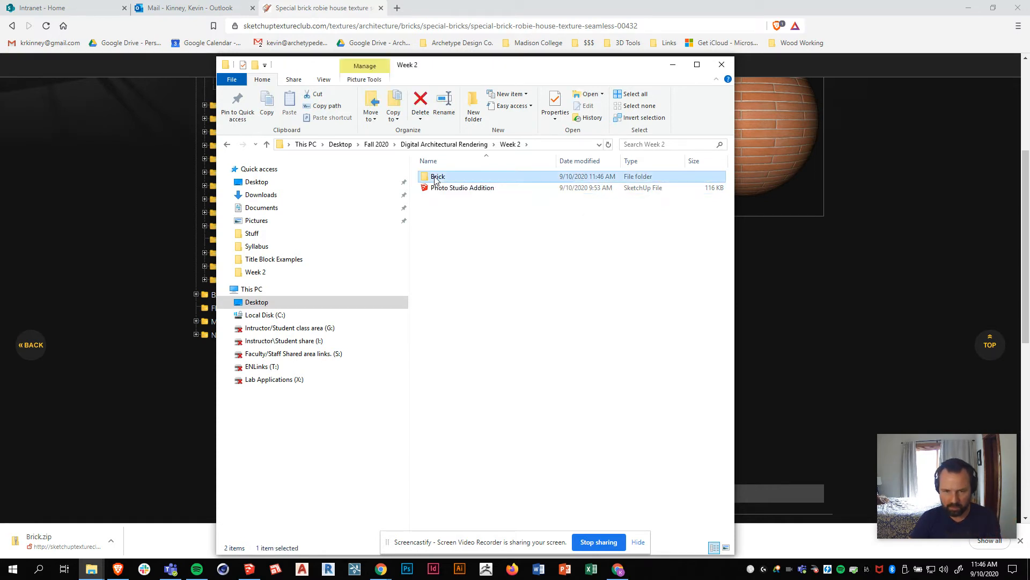
click(726, 67)
click(724, 66)
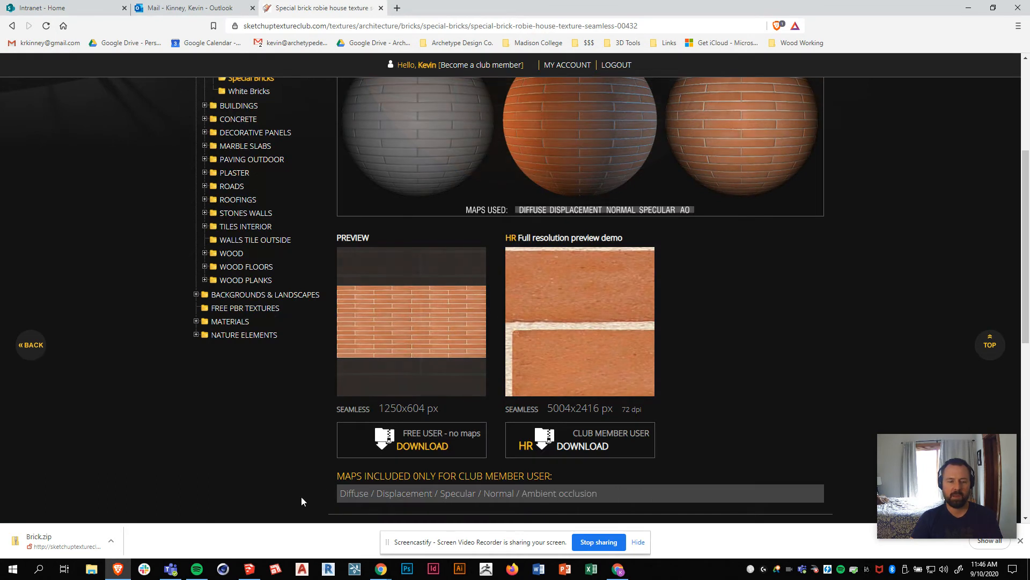
Step: Switch to SketchUp and load the Robie house brick image from Fall 2020 > Digital Architectural Rendering > Week 2 > Brick as Brick Exterior's texture
click(249, 570)
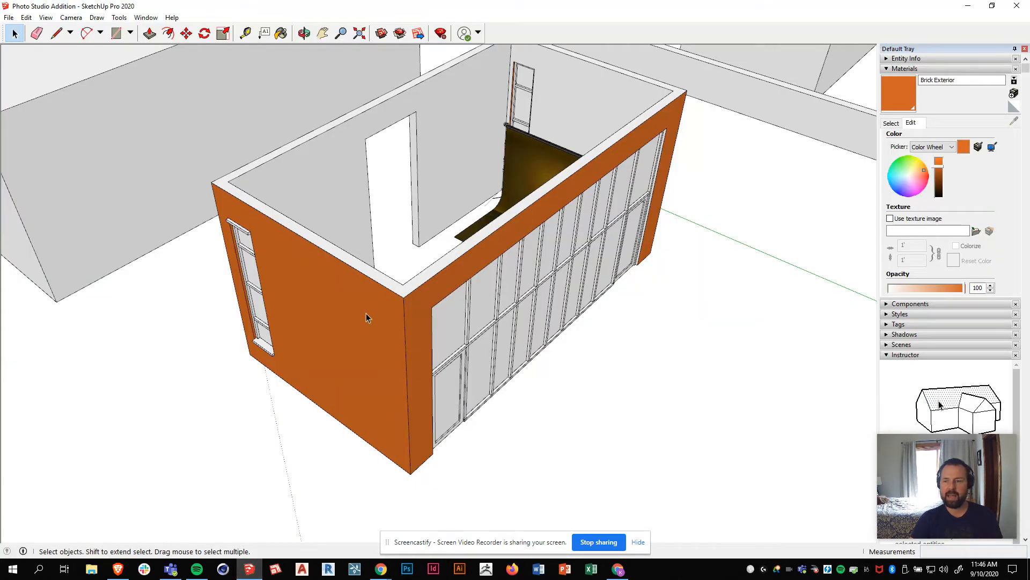
click(890, 219)
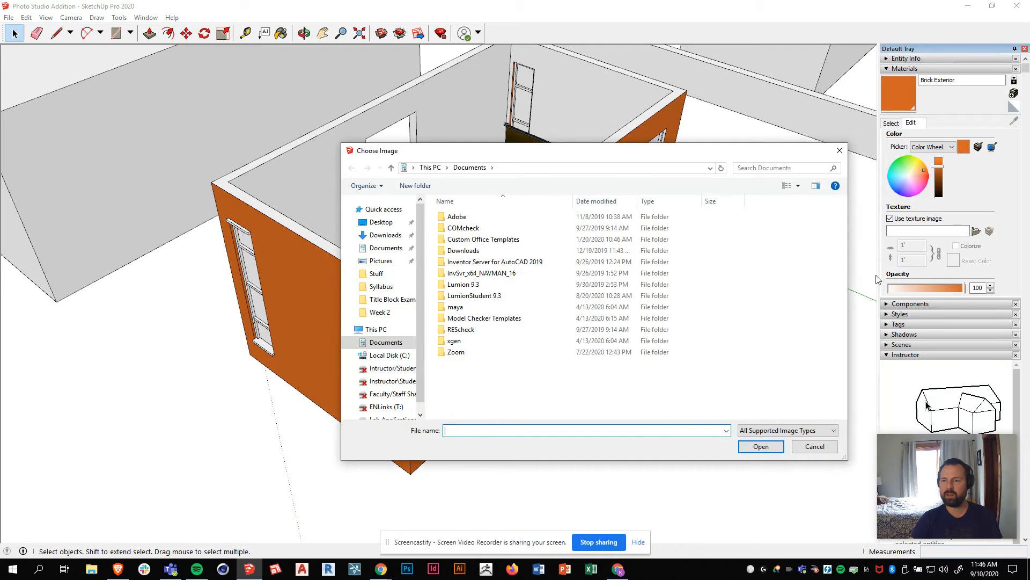
click(381, 221)
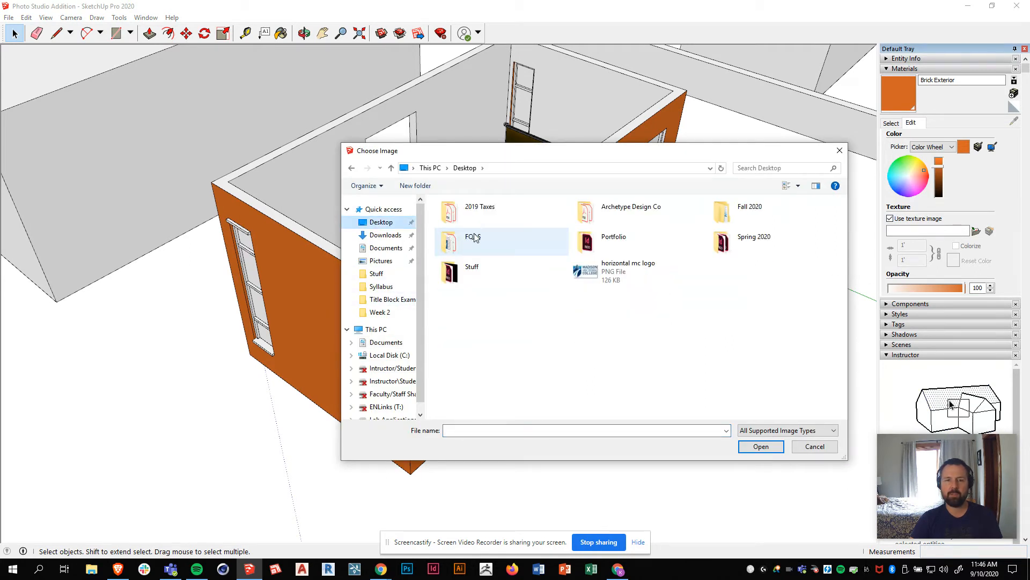
double_click(727, 211)
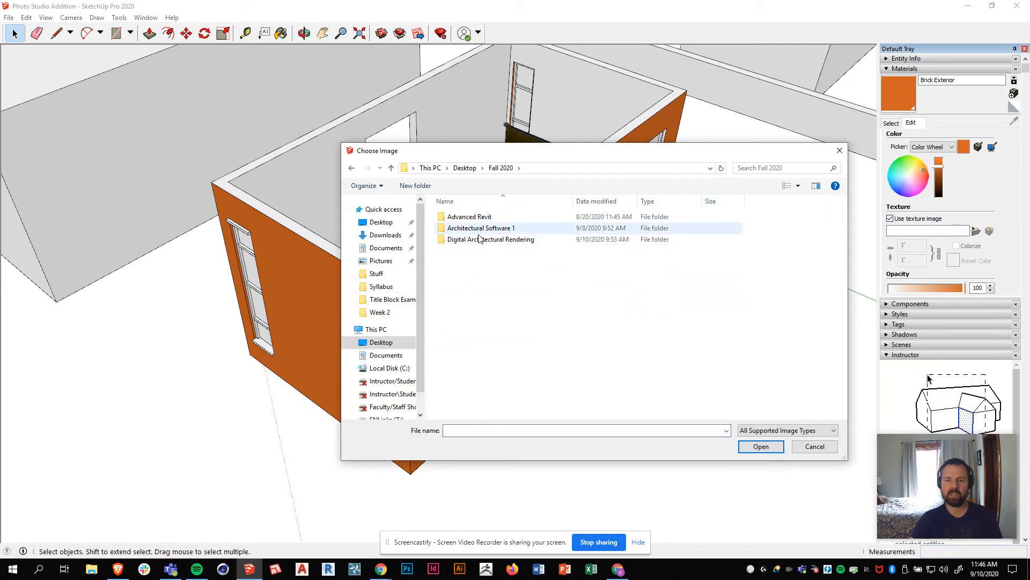
double_click(480, 238)
double_click(467, 228)
click(468, 217)
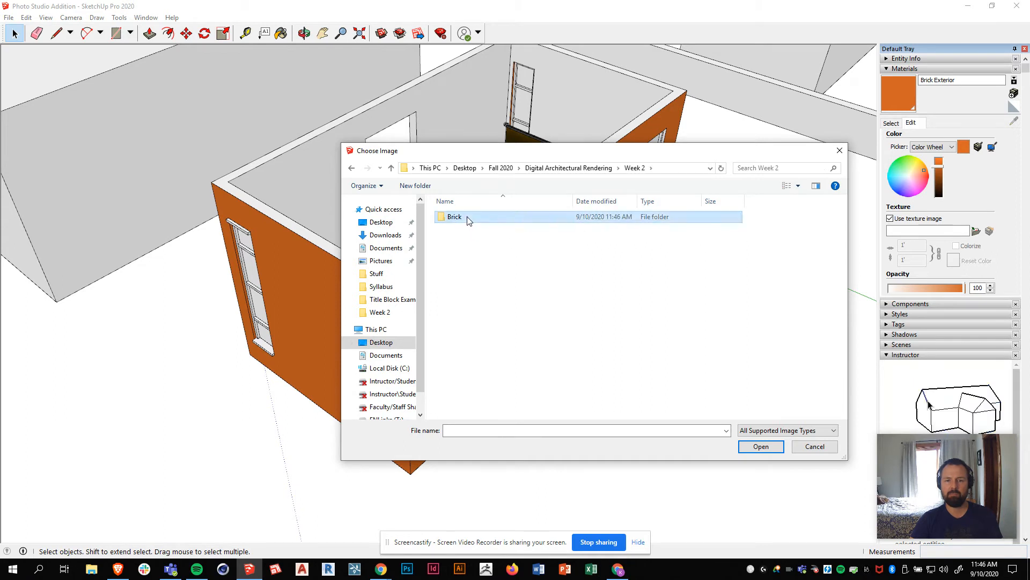
double_click(455, 216)
click(467, 225)
click(761, 446)
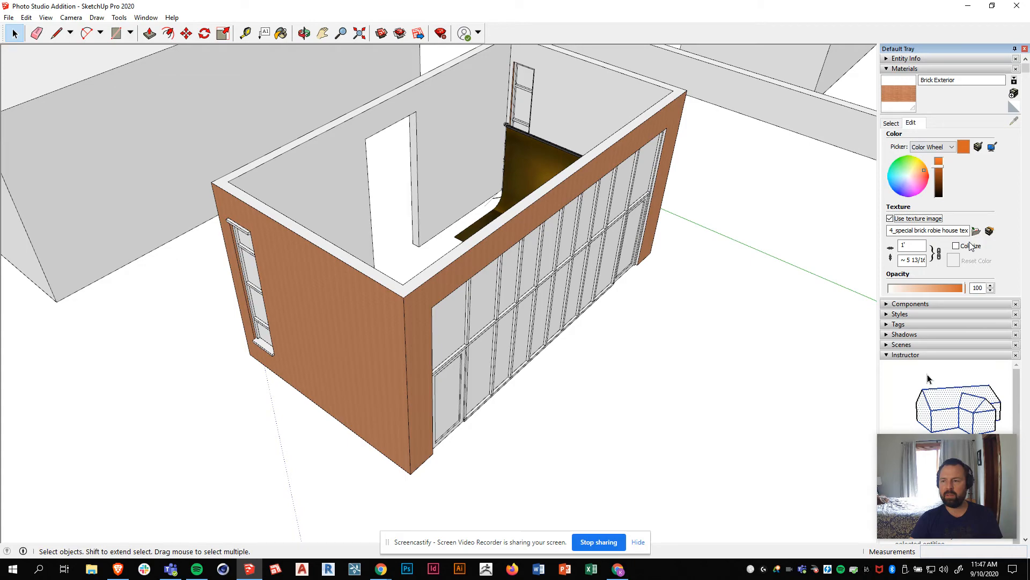
Step: Examine the scale of the brick texture on the studio's walls, both close up and from a distance
middle_drag(317, 392, 397, 277)
scroll(395, 229, up, 8)
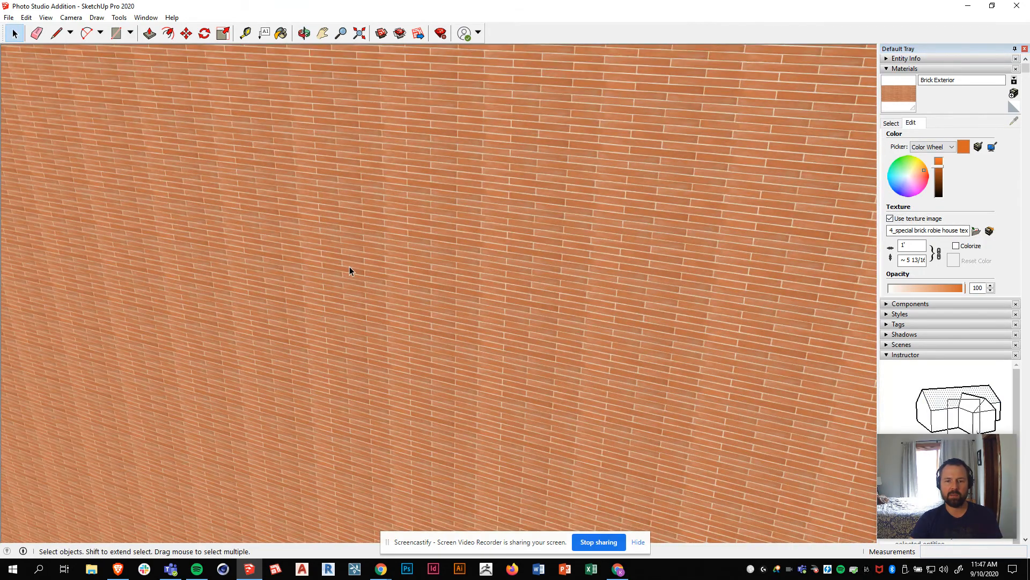
scroll(350, 270, down, 10)
middle_drag(452, 321, 381, 375)
scroll(114, 185, up, 5)
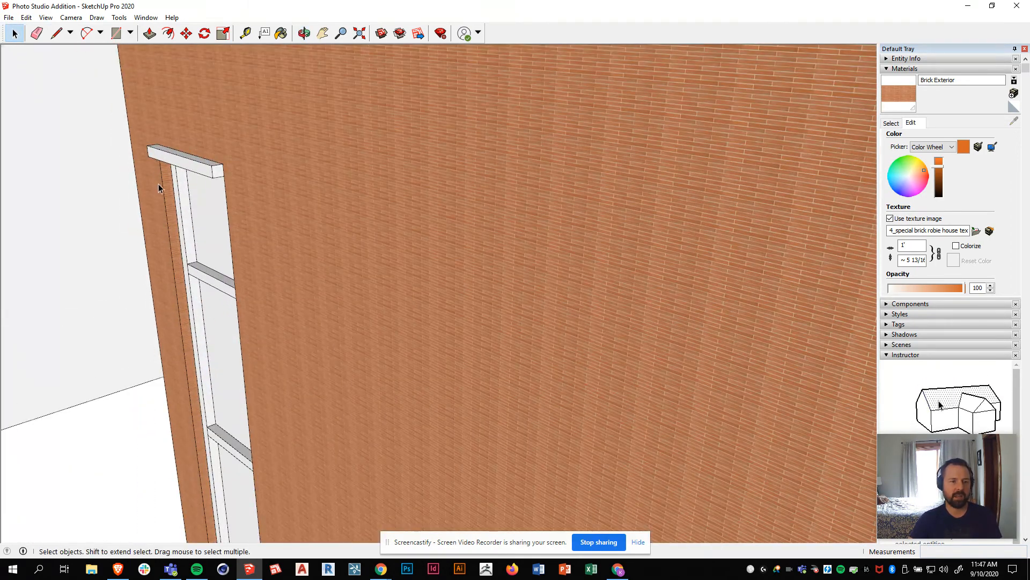
scroll(346, 181, down, 6)
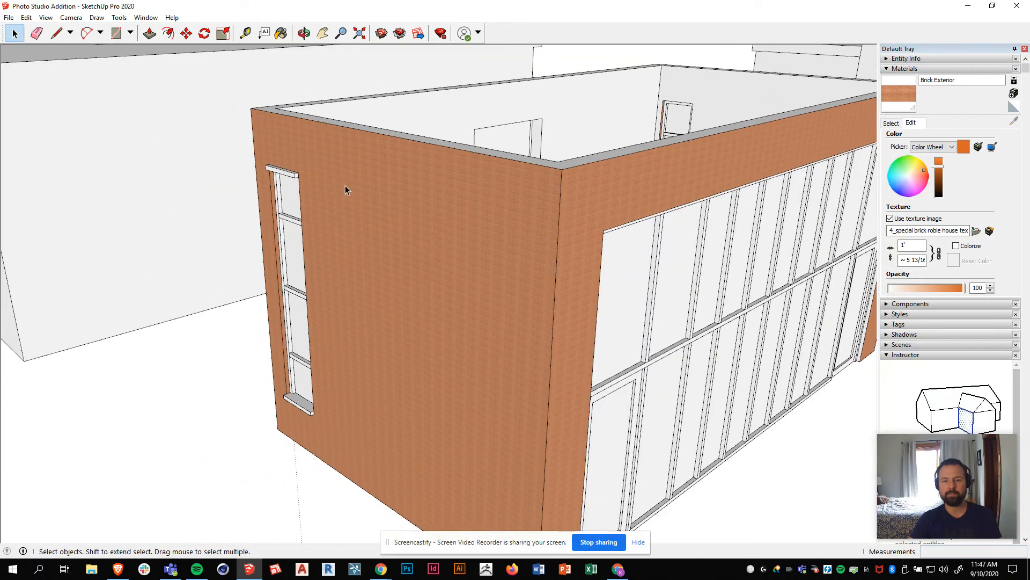
scroll(436, 359, down, 4)
scroll(430, 319, up, 3)
scroll(493, 335, down, 1)
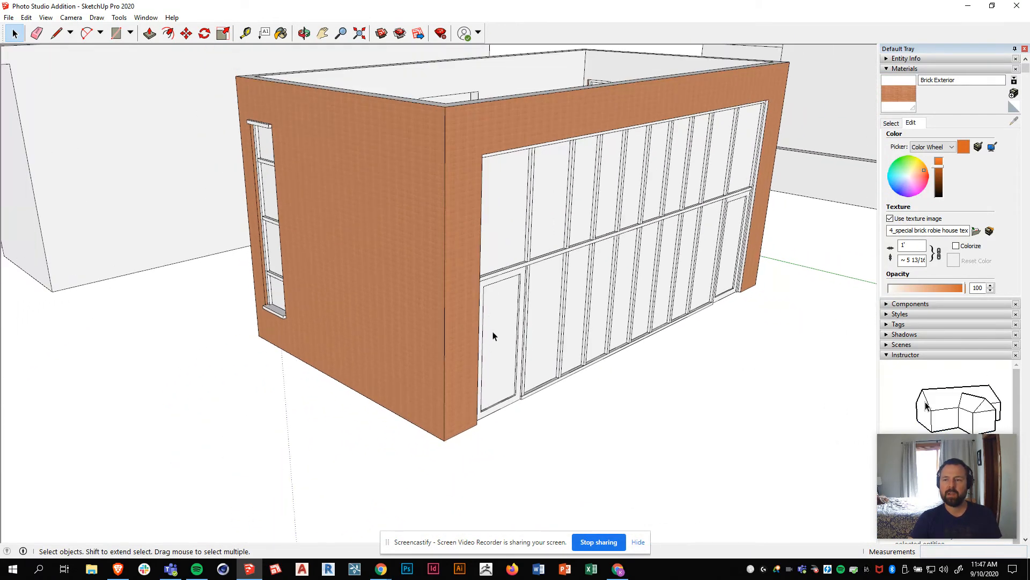
Step: Try texture widths of 2' and 4' for the Brick Exterior material
double_click(903, 246)
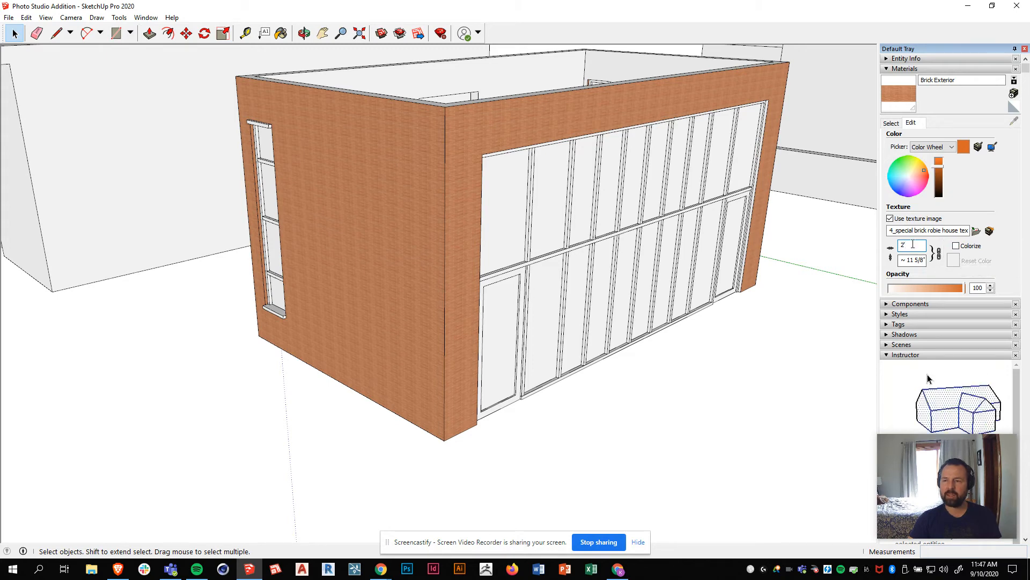
scroll(354, 209, up, 3)
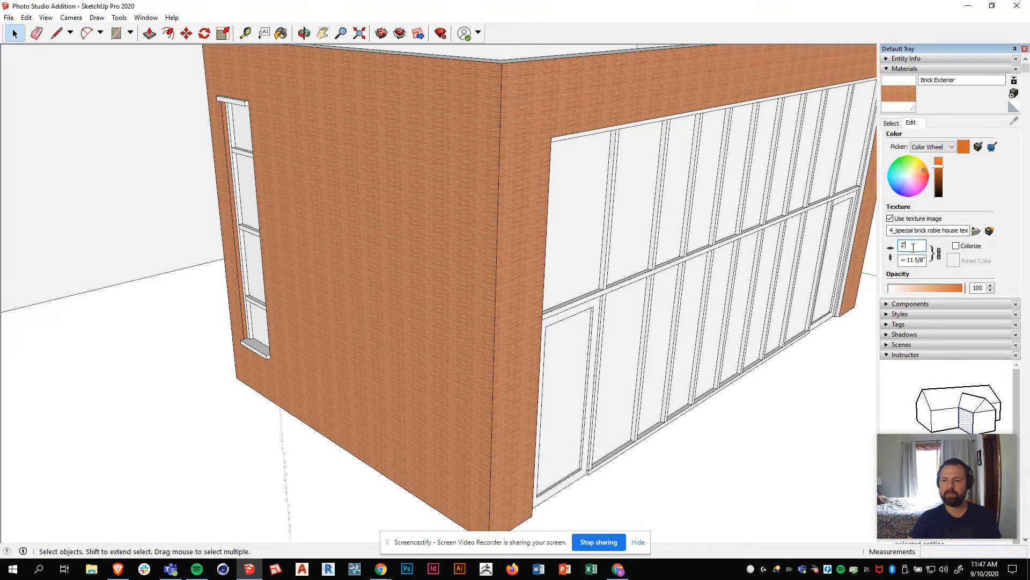
text(4')
key(Return)
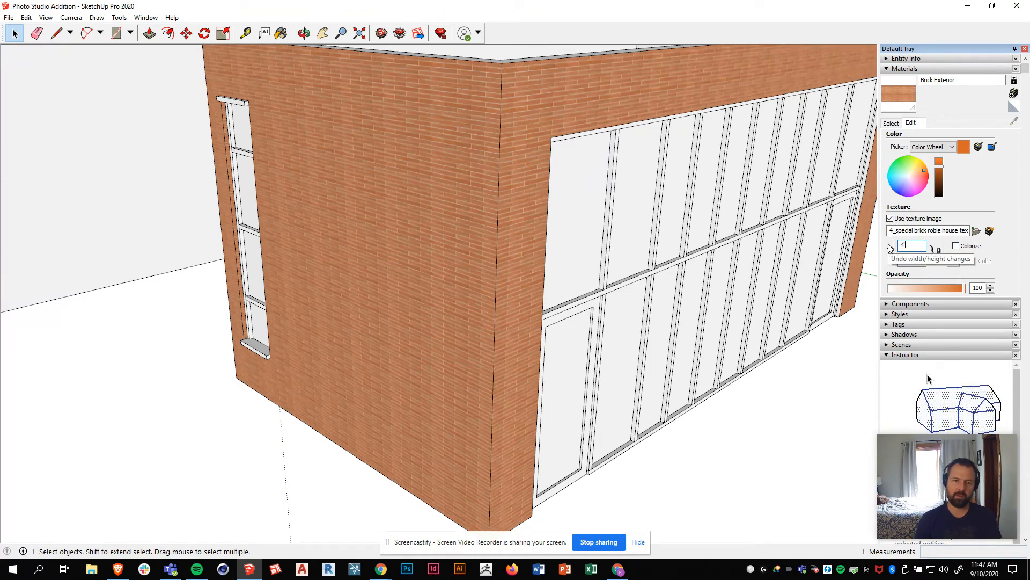
click(187, 327)
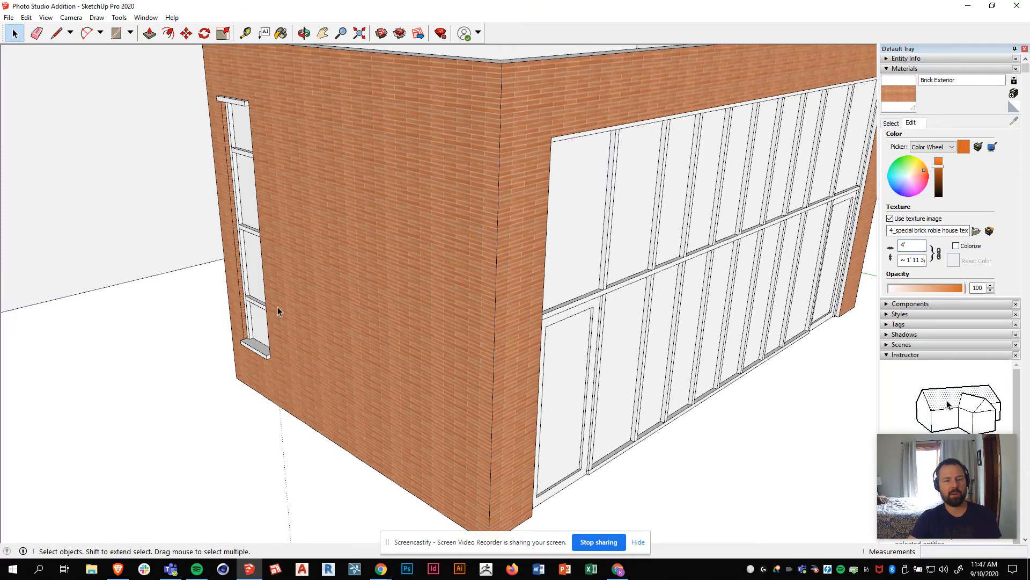
Step: Compare the brick scale on the window wall and glazed side, and set the Brick Exterior texture width to 6'
scroll(424, 329, down, 3)
middle_drag(435, 322, 519, 322)
scroll(402, 359, up, 2)
middle_drag(375, 359, 465, 164)
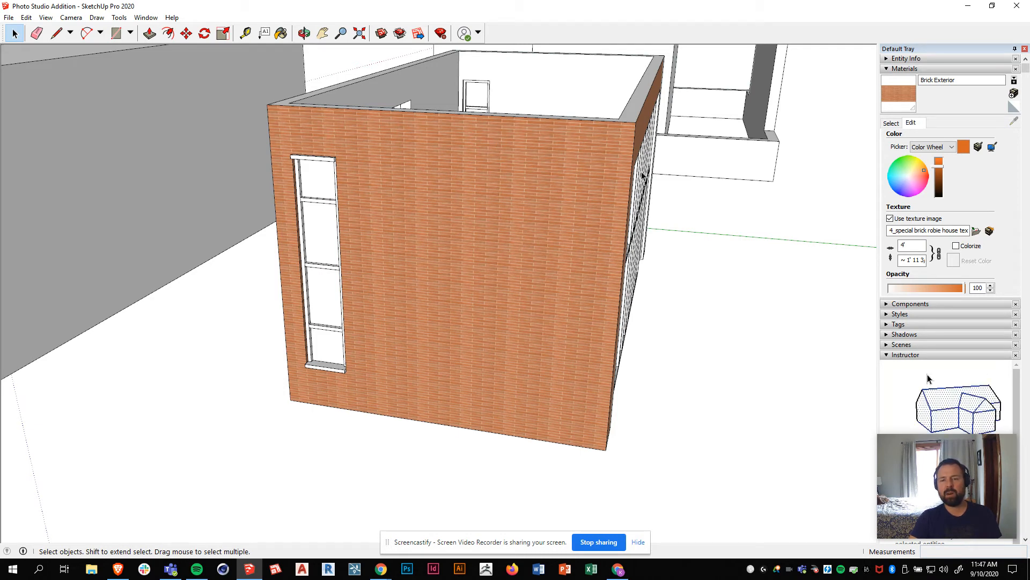
key(o)
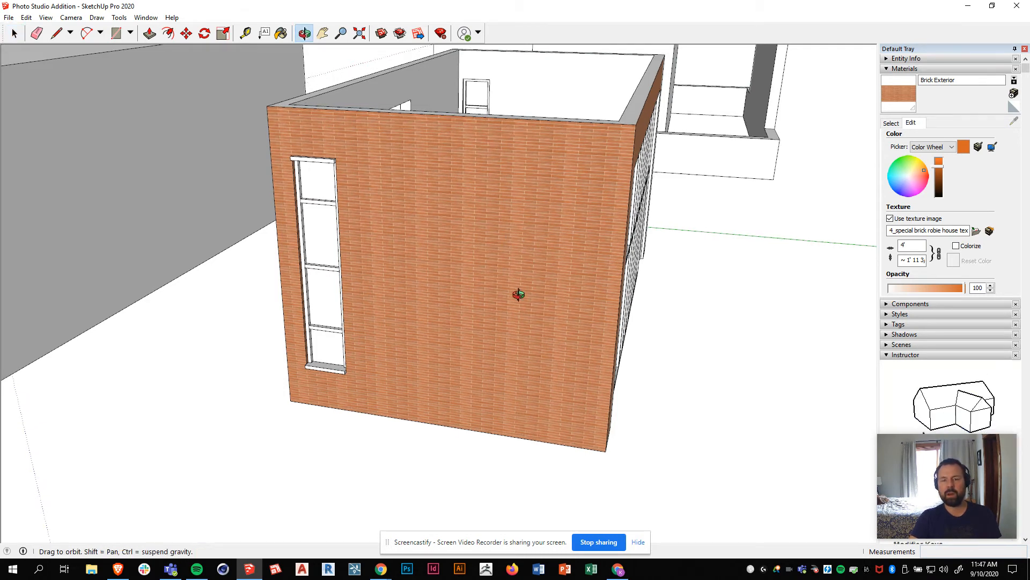
drag(520, 288, 491, 307)
key(space)
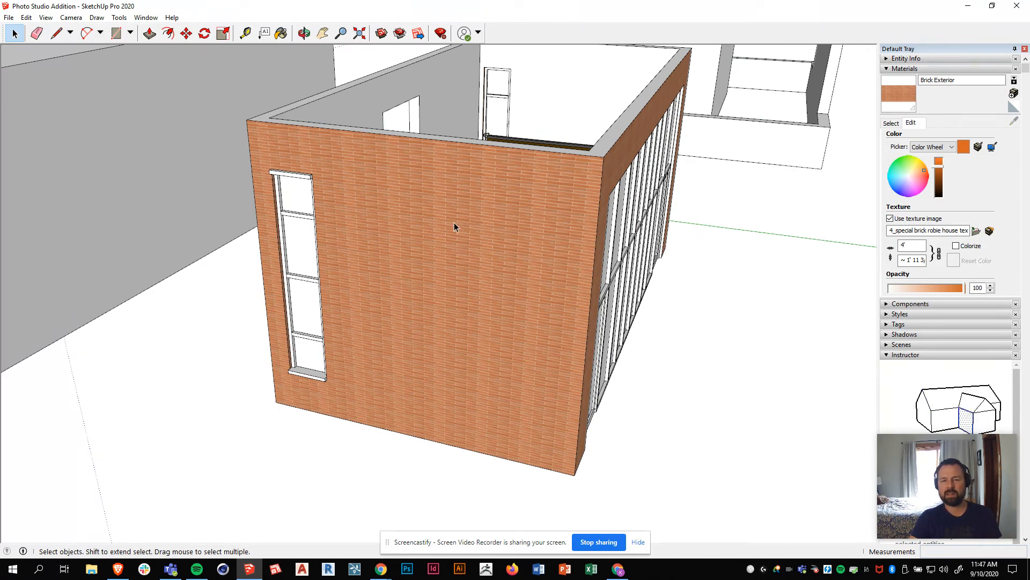
middle_drag(576, 462, 754, 295)
click(916, 244)
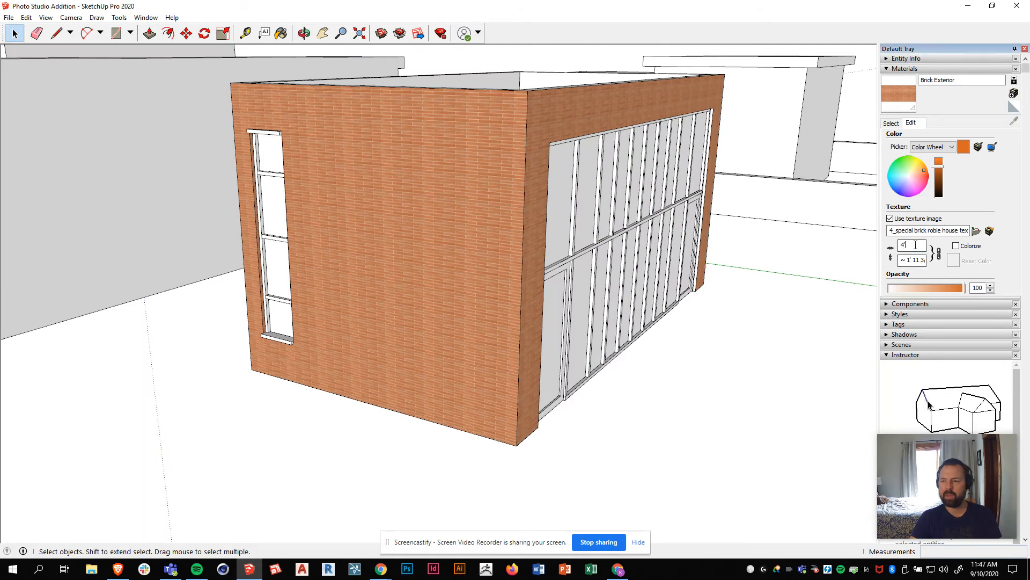
text(6)
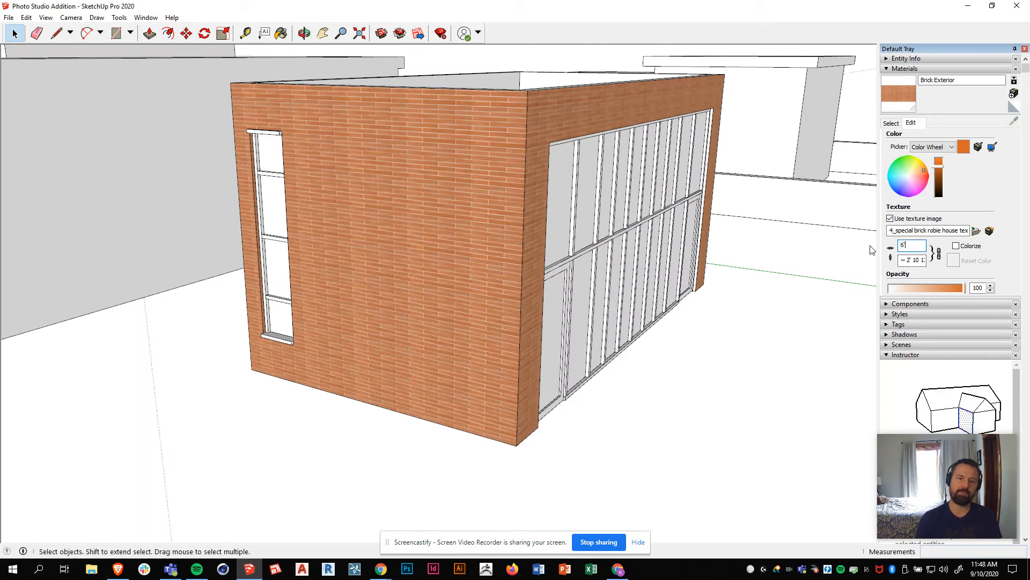
Step: Examine the enlarged brick pattern on the whole addition from several angles and distances
middle_drag(418, 360, 386, 294)
scroll(276, 363, down, 3)
middle_drag(275, 364, 275, 333)
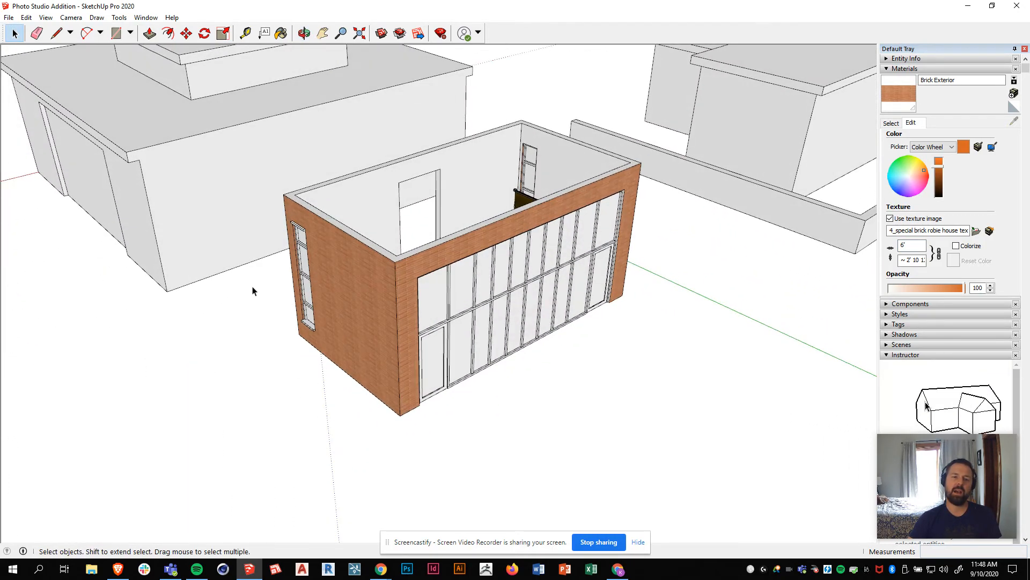
scroll(288, 214, up, 5)
scroll(236, 222, down, 3)
middle_drag(235, 222, 328, 322)
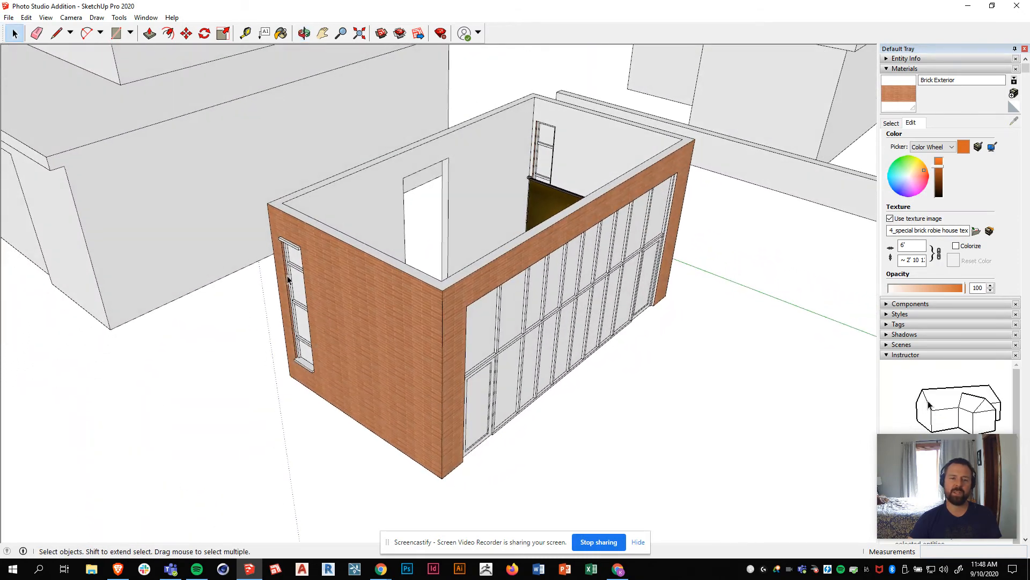
middle_drag(409, 287, 368, 379)
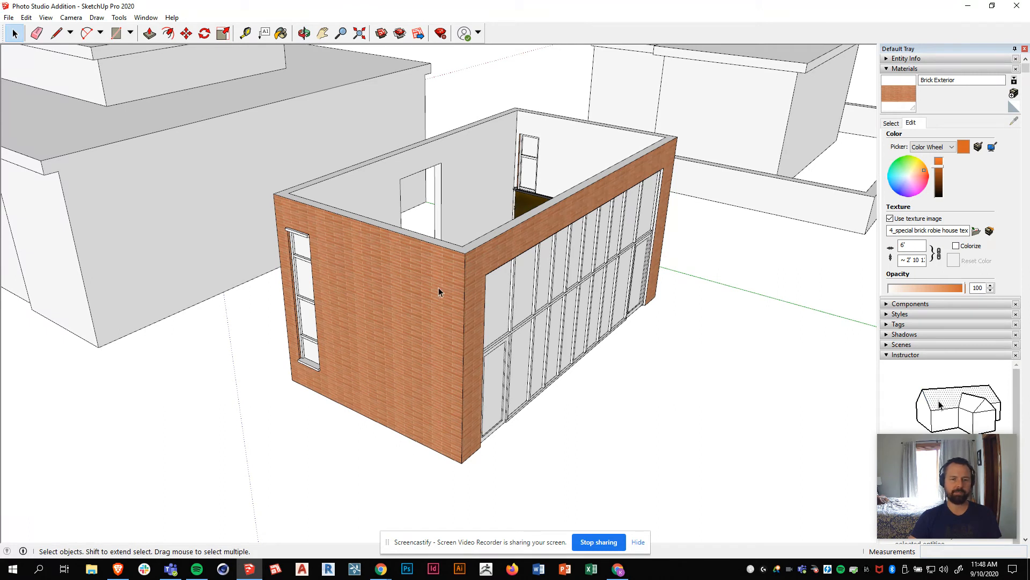
Step: Turn on Hide Rest Of Model for component editing and test it by opening and closing the narrow window component
click(388, 253)
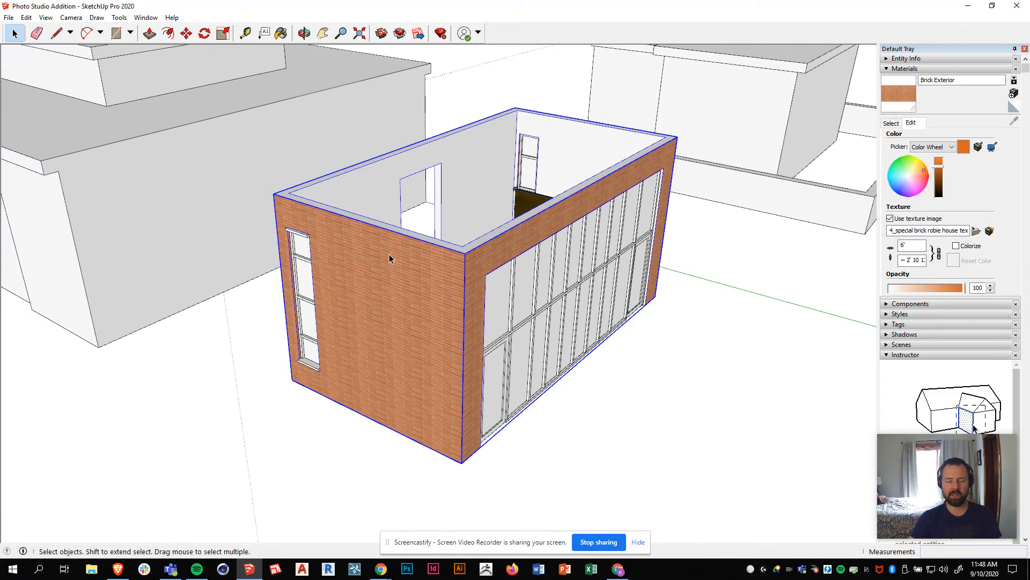
double_click(390, 253)
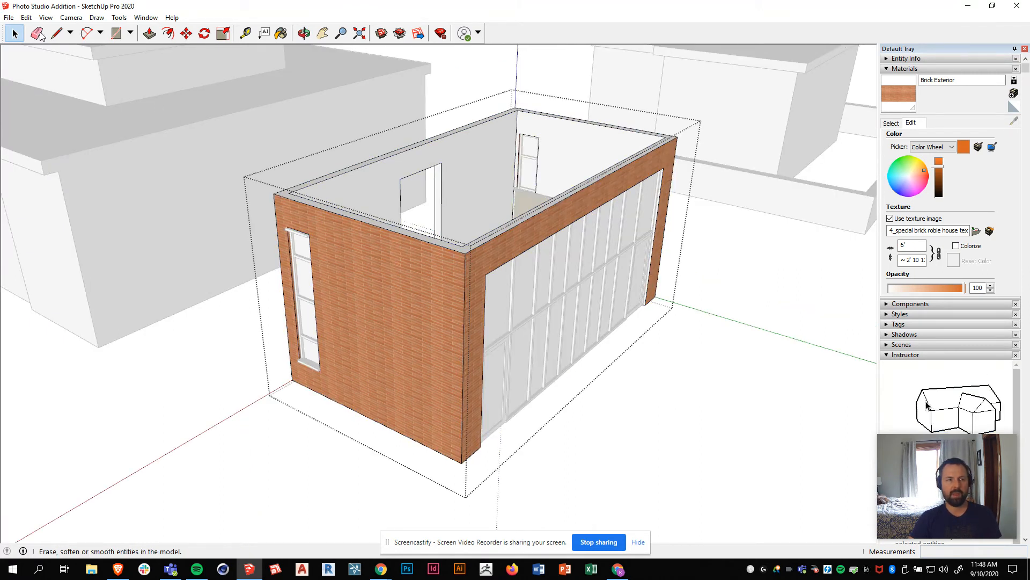
click(26, 18)
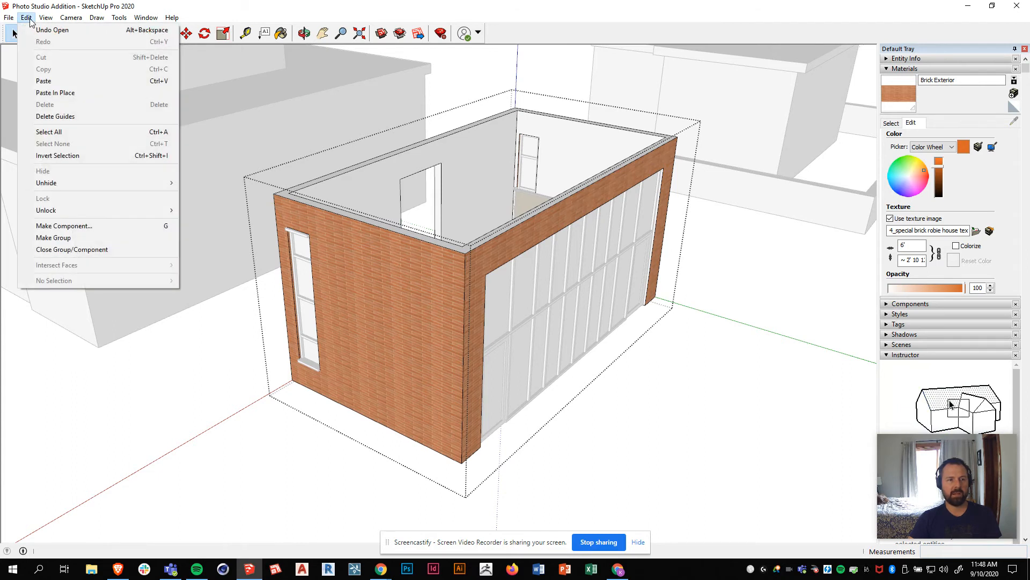
mouse_move(46, 20)
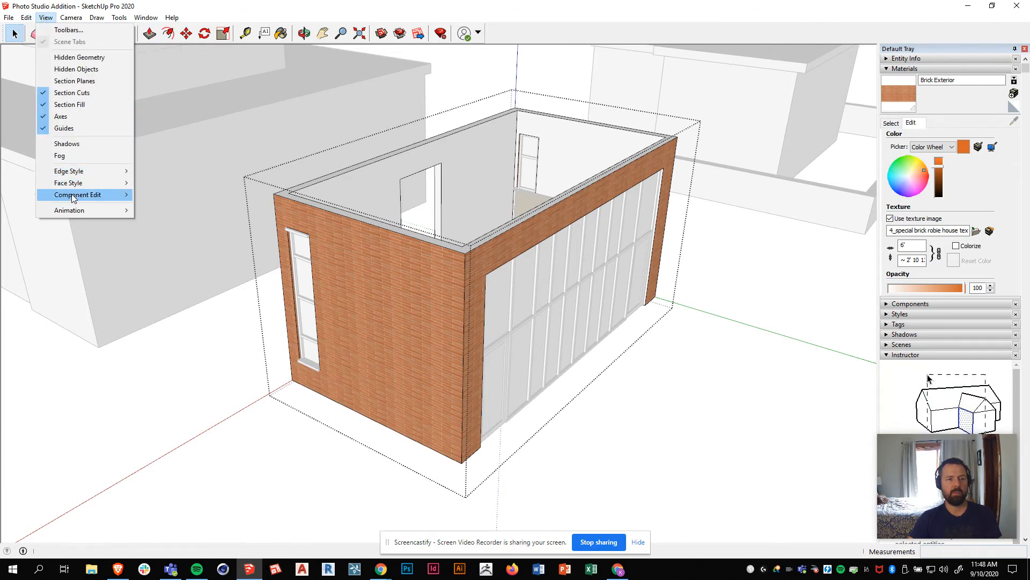
mouse_move(72, 194)
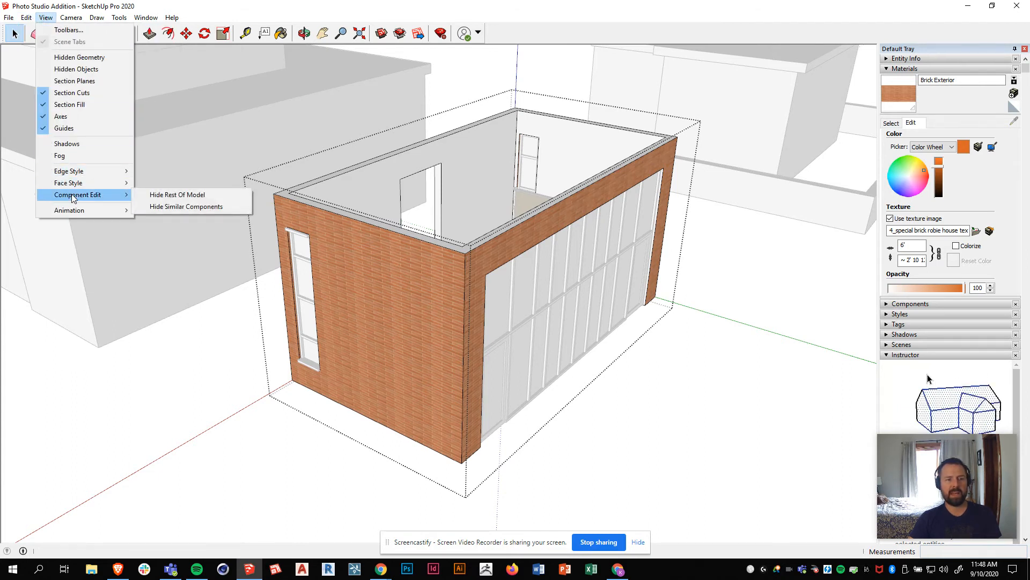
click(171, 196)
click(742, 401)
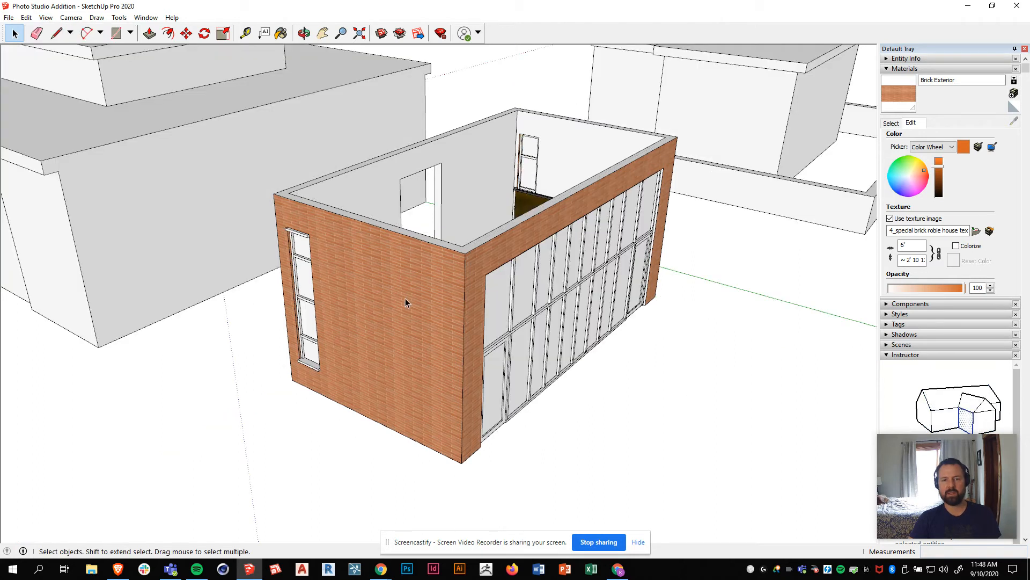
double_click(296, 234)
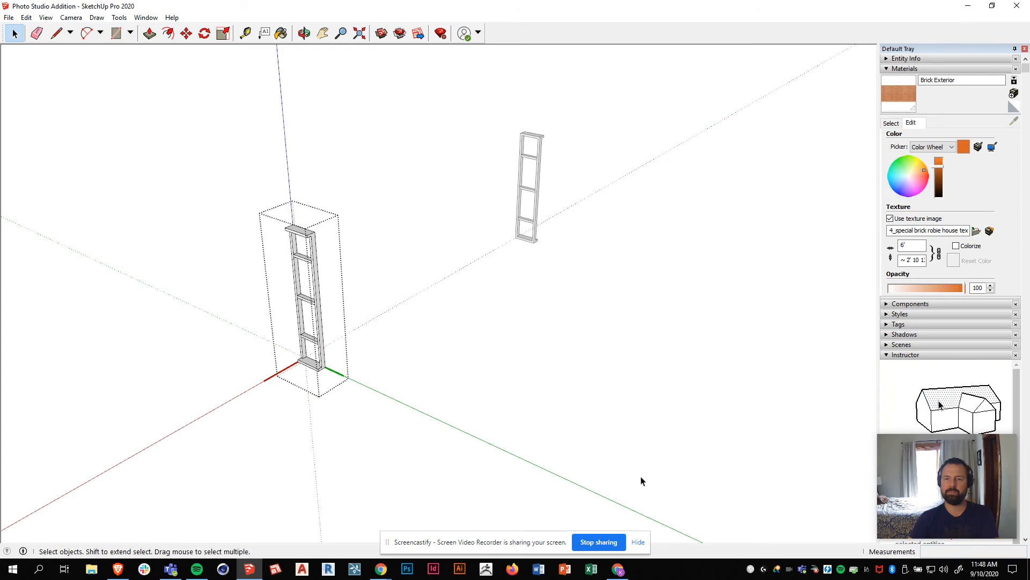
click(624, 429)
Step: Open the walls group for editing and inspect the brick on the side face of the narrow window opening from inside
double_click(416, 266)
middle_drag(408, 433, 312, 374)
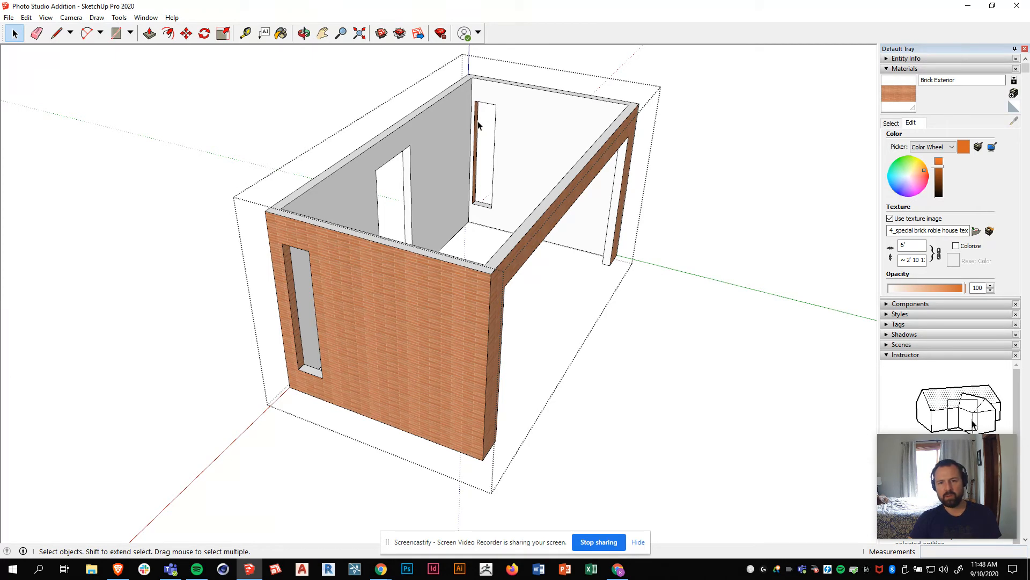
middle_drag(524, 234, 524, 285)
scroll(524, 285, up, 3)
scroll(391, 247, up, 2)
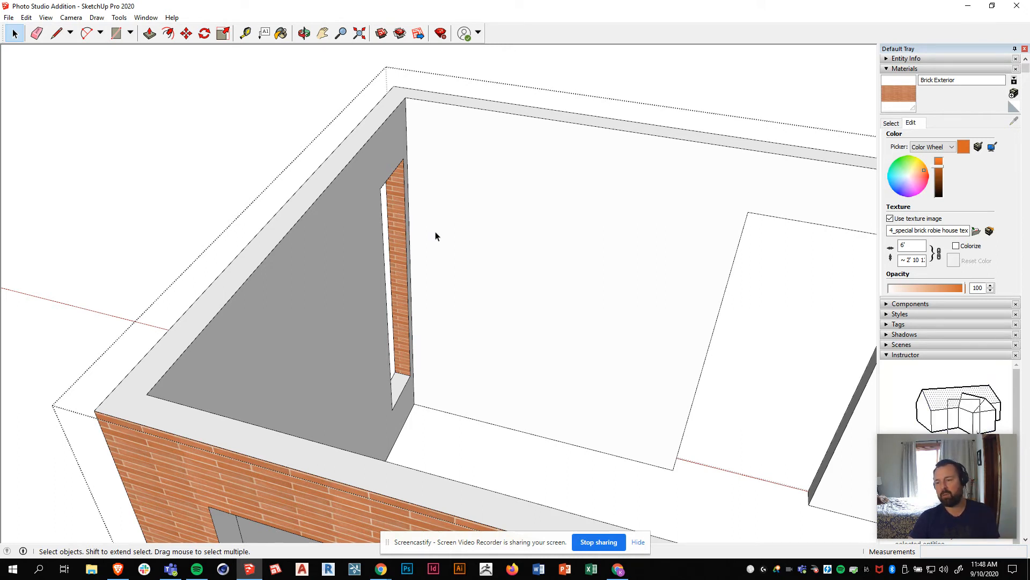
scroll(397, 240, up, 3)
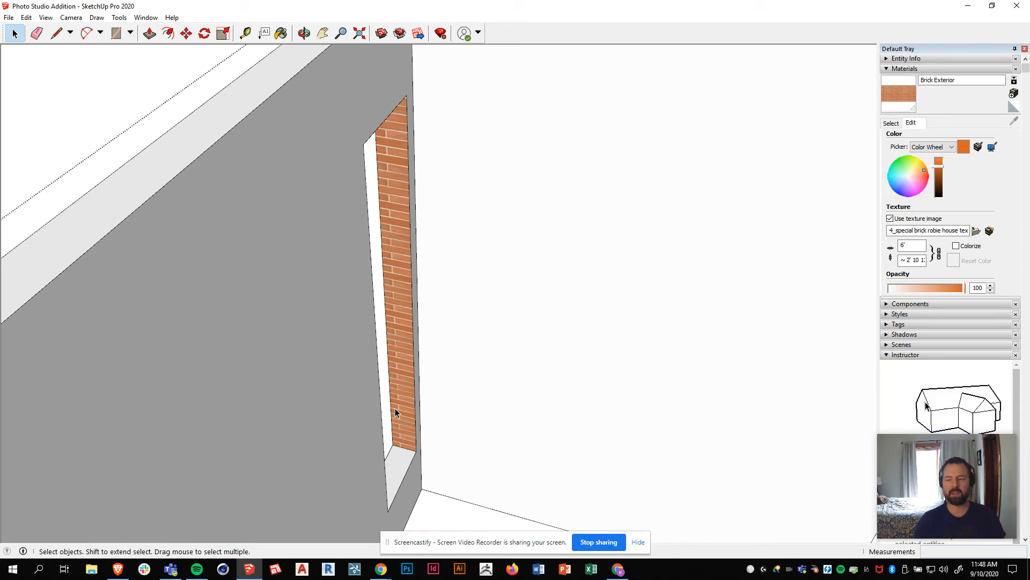
Step: Close the walls group and view the whole brick addition in its surroundings from outside
middle_drag(395, 322, 535, 199)
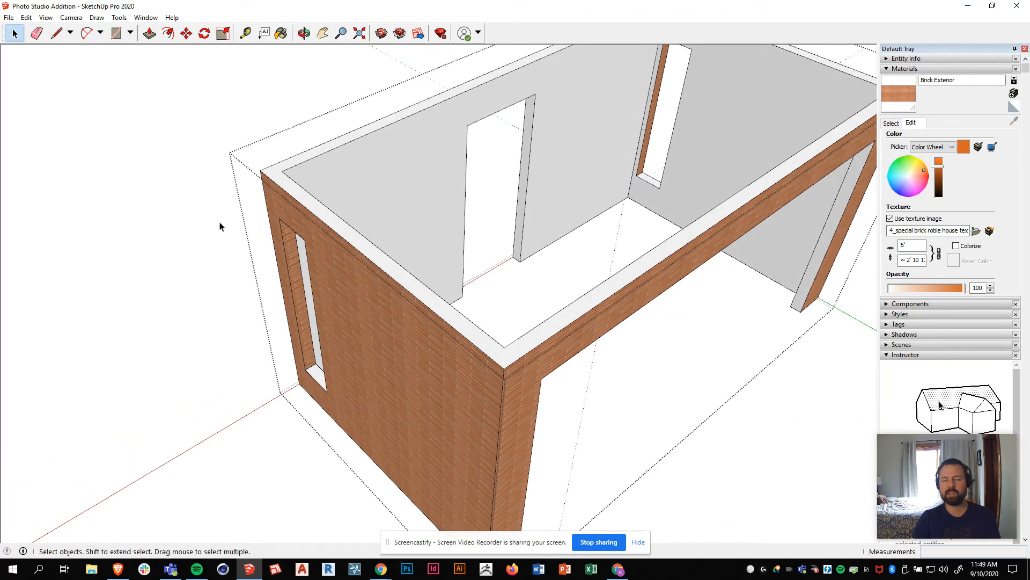
scroll(224, 224, down, 2)
click(715, 390)
scroll(374, 371, down, 2)
middle_drag(374, 375, 437, 368)
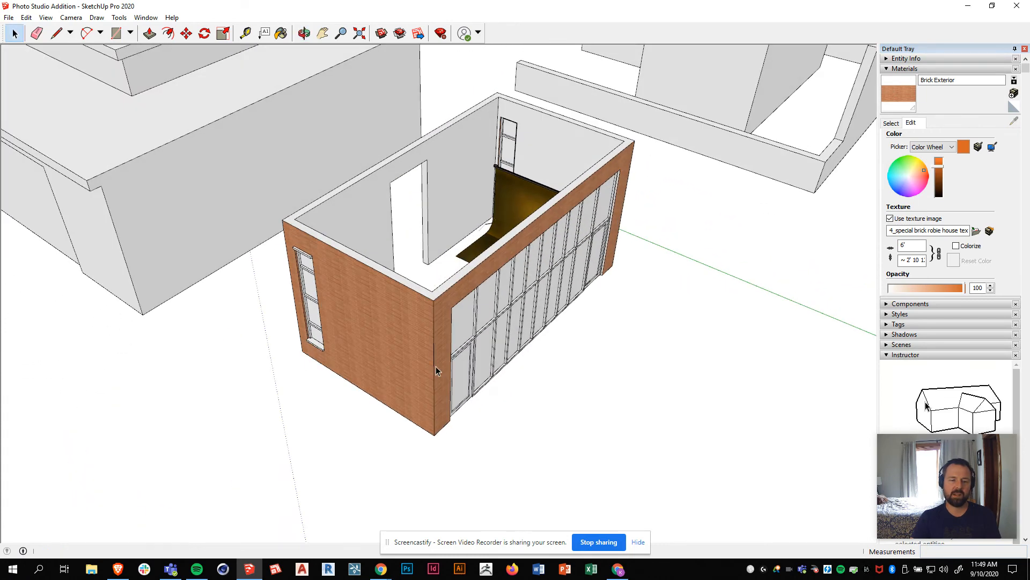
Step: Switch to the browser and find Dirty concrete wall texture seamless 20451 among SketchUp Texture Club's bare concrete dirty walls
click(130, 568)
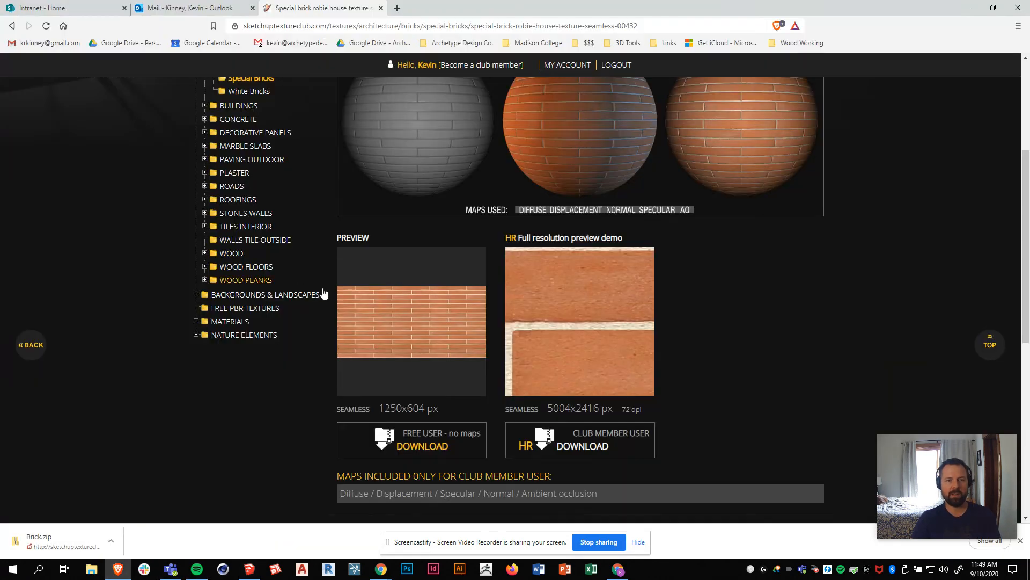
scroll(325, 292, up, 4)
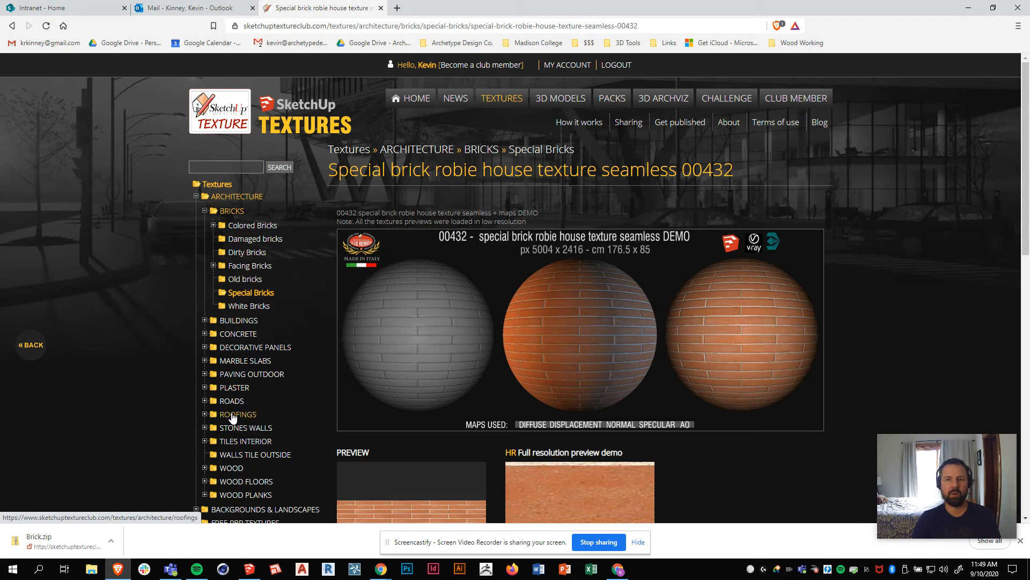
click(205, 334)
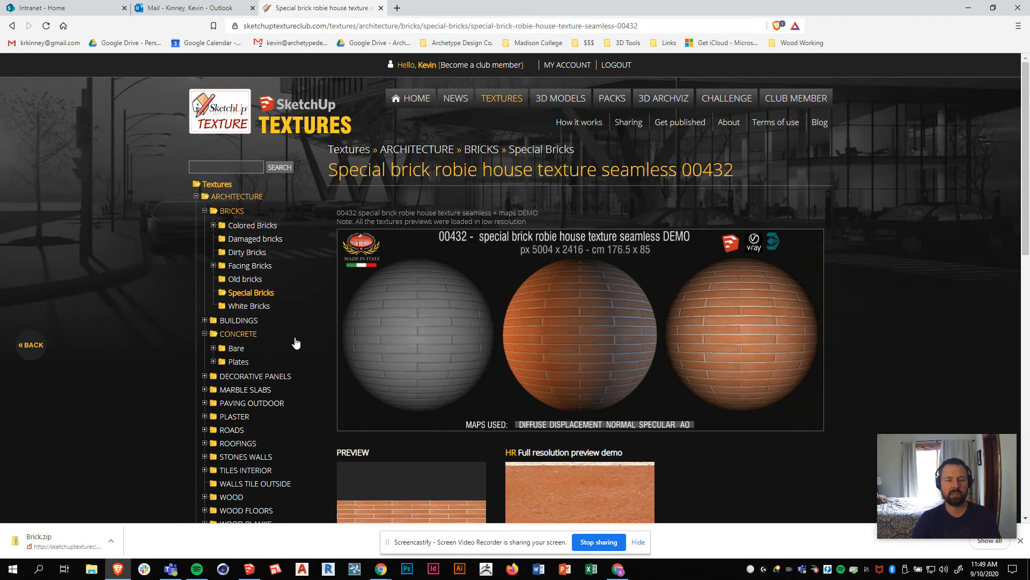
click(228, 348)
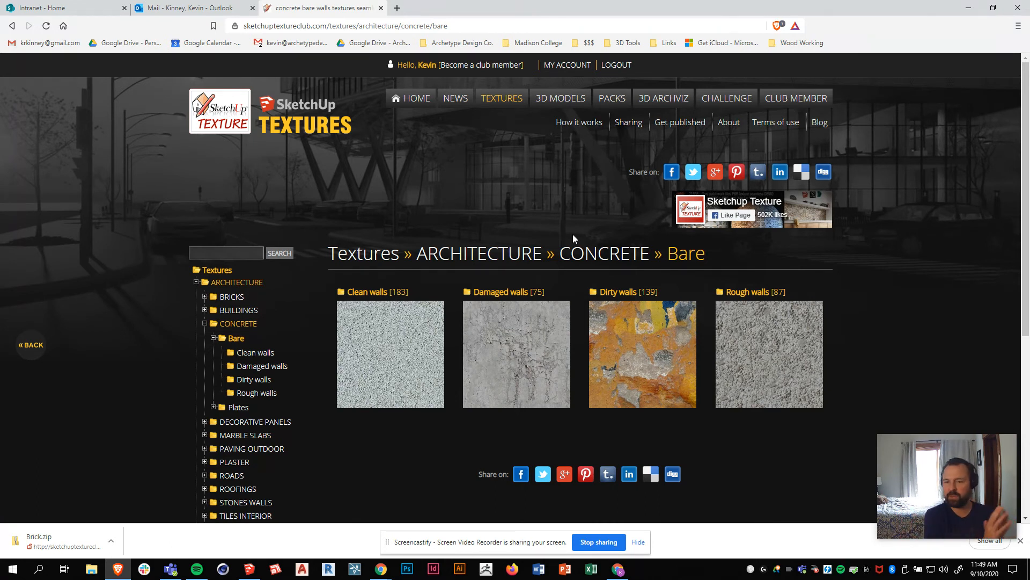
click(616, 342)
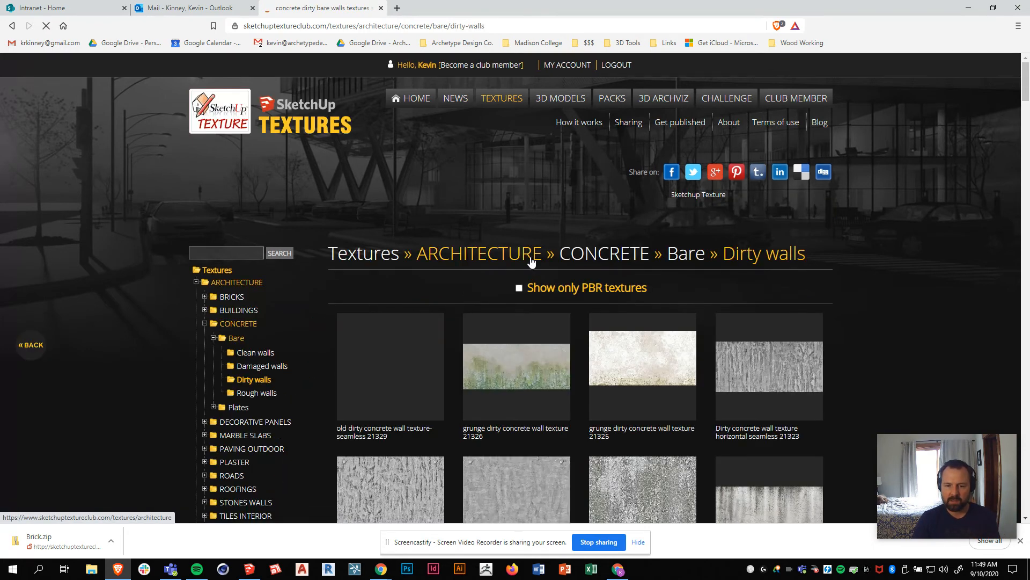
scroll(532, 261, down, 2)
scroll(531, 262, down, 4)
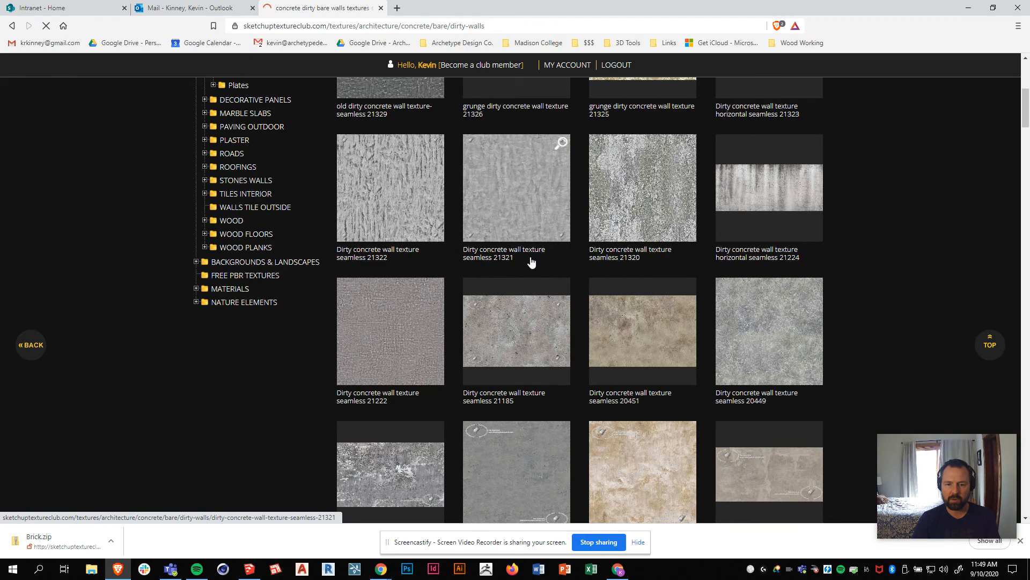
scroll(531, 261, down, 1)
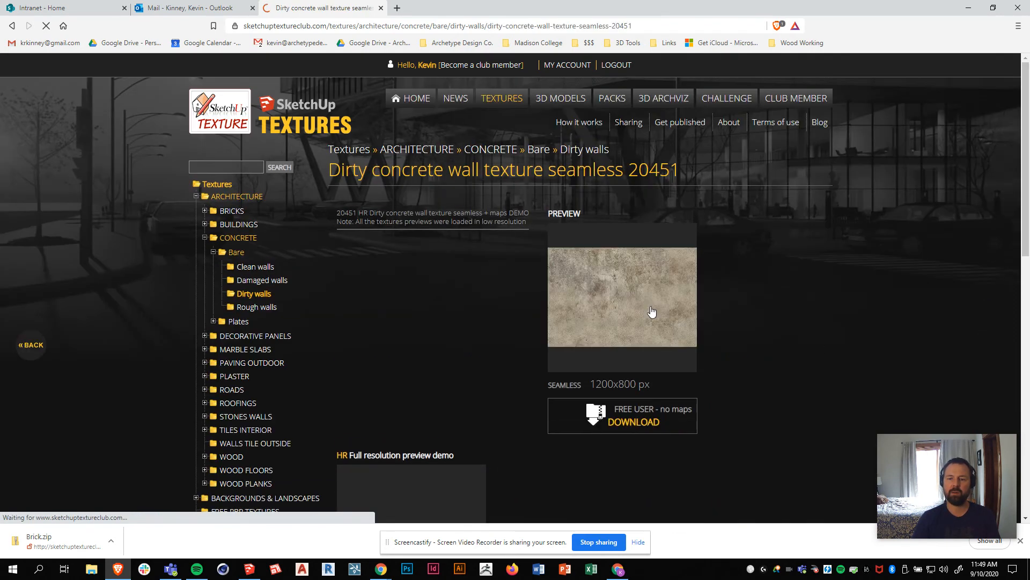
Step: Download the free-user version of the dirty concrete texture to the Week 2 folder as Concrete
scroll(395, 147, down, 6)
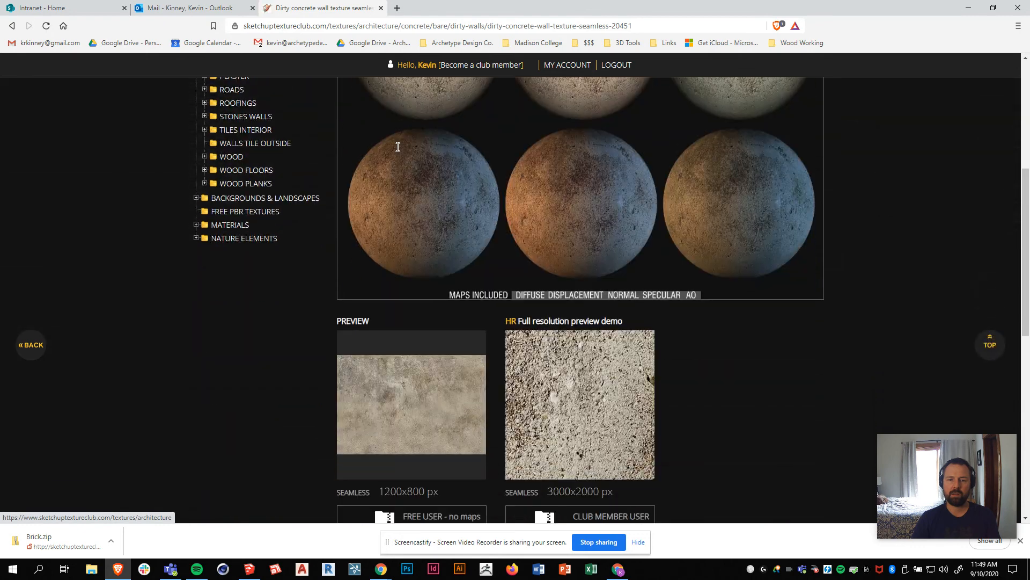
click(417, 504)
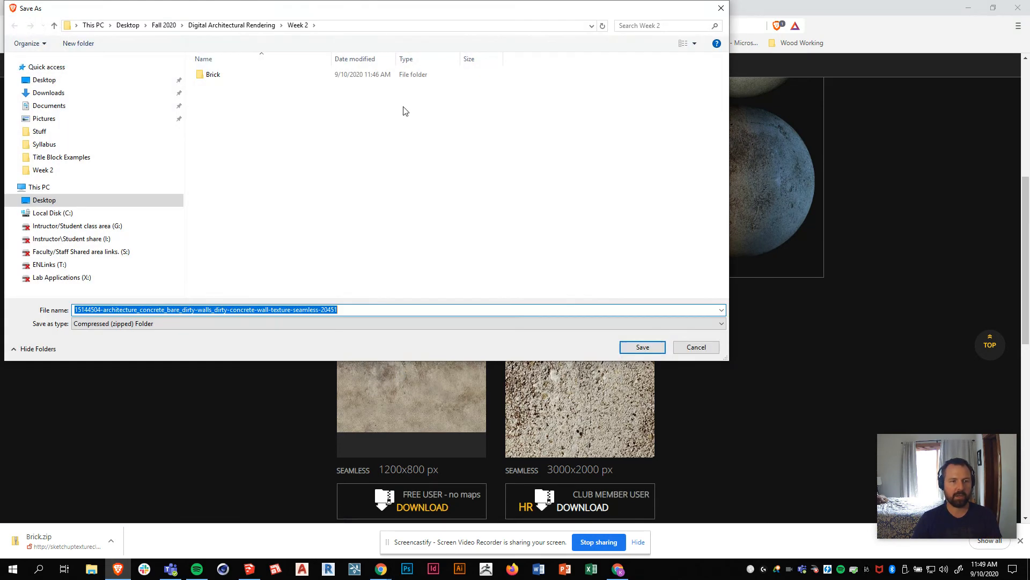
text(Concrete)
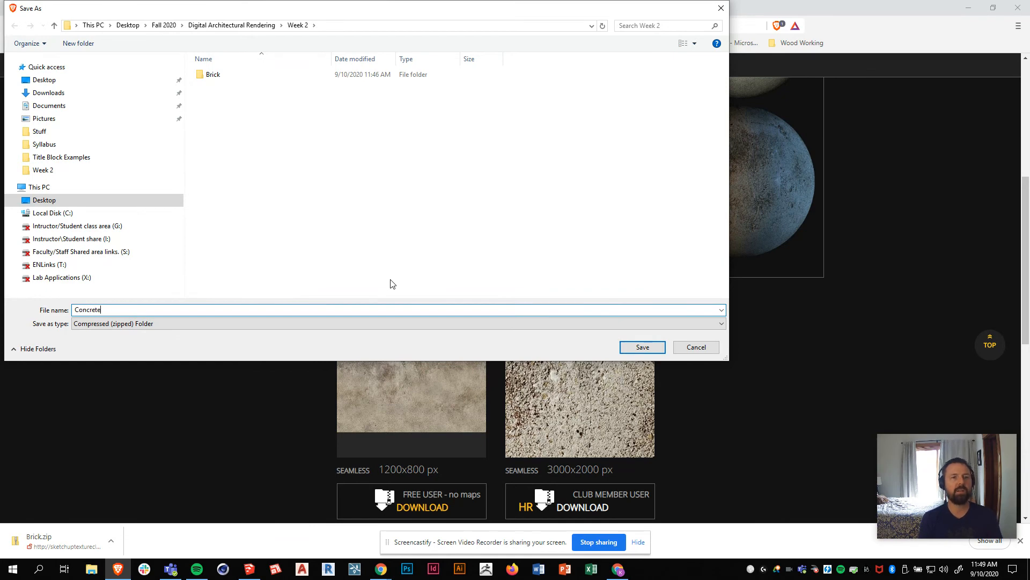
key(Return)
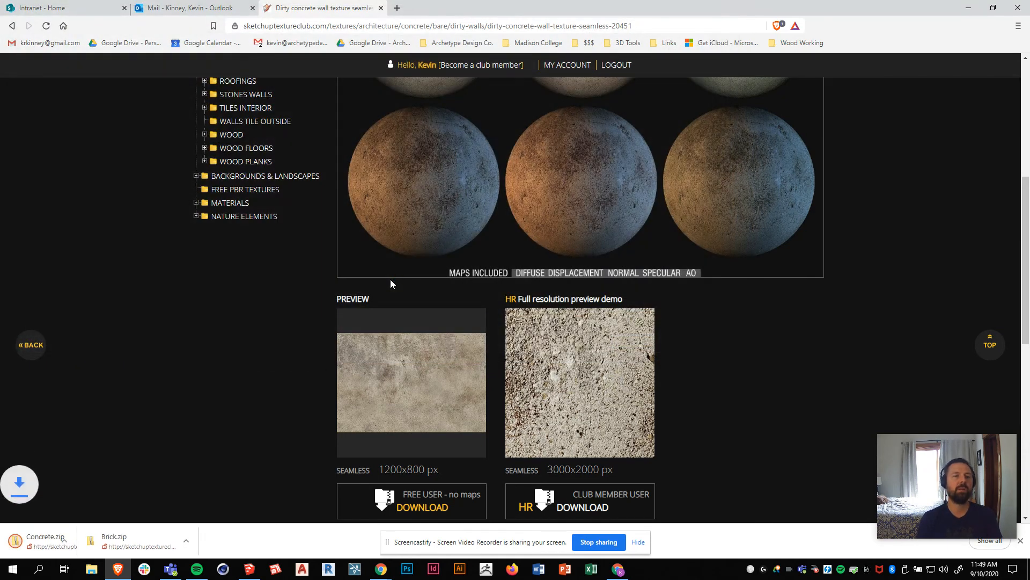
Step: Extract the downloaded Concrete archive in the Week 2 folder and delete the original zip file
click(115, 548)
click(135, 502)
right_click(465, 188)
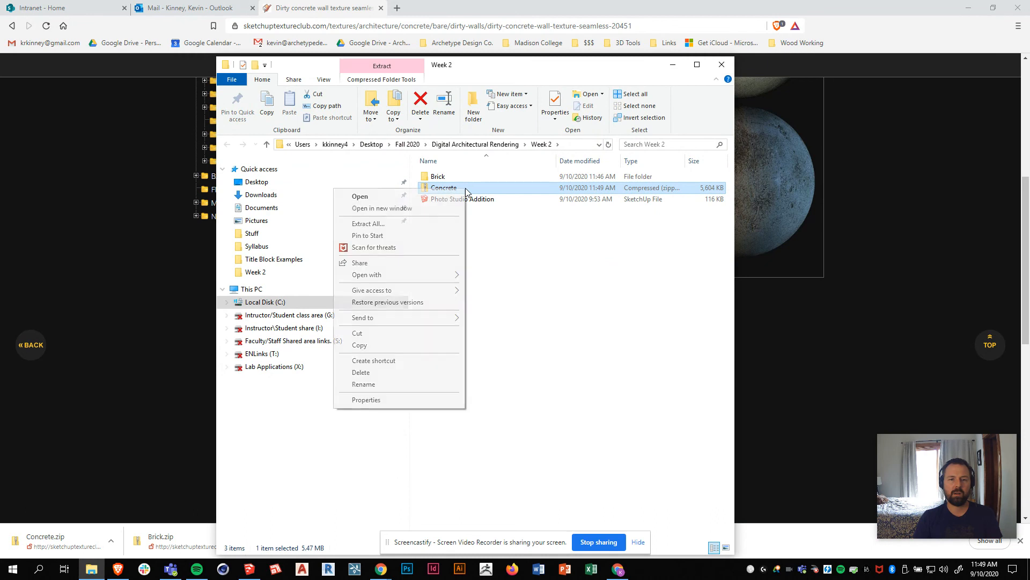
click(397, 221)
click(613, 388)
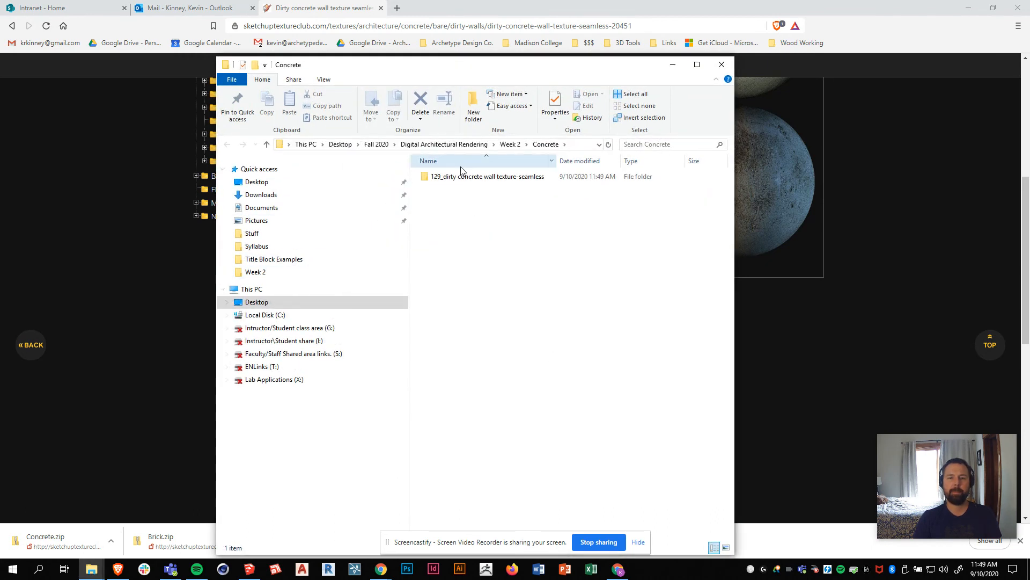
click(510, 144)
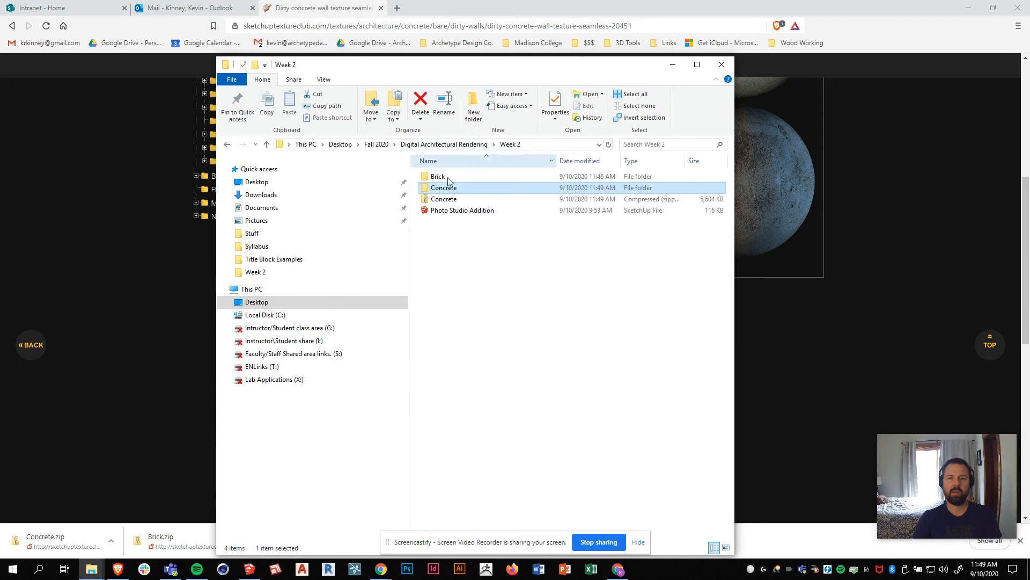
click(438, 198)
click(422, 107)
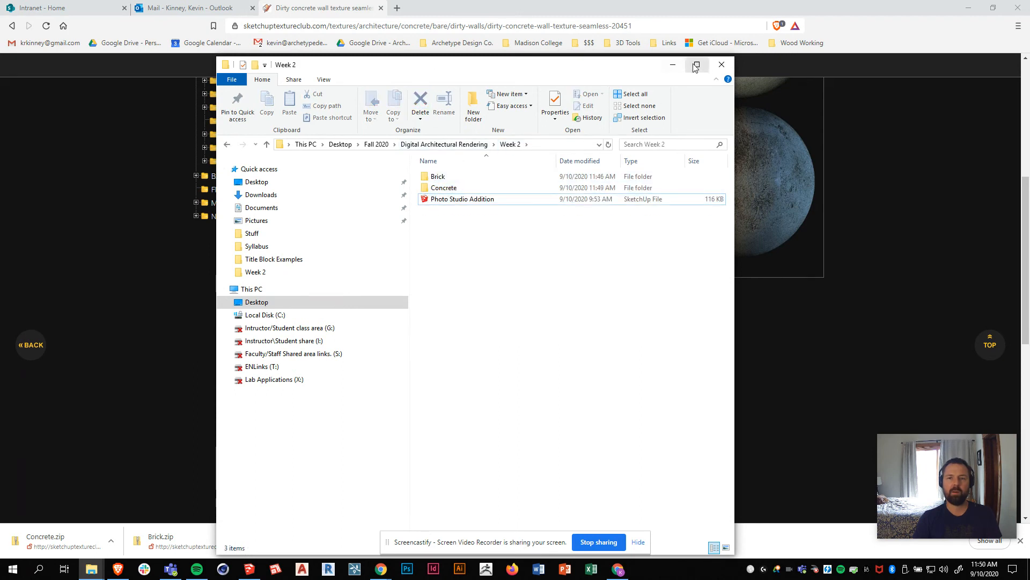
Step: Return to SketchUp and start a new material named Concrete that uses a texture image
click(249, 568)
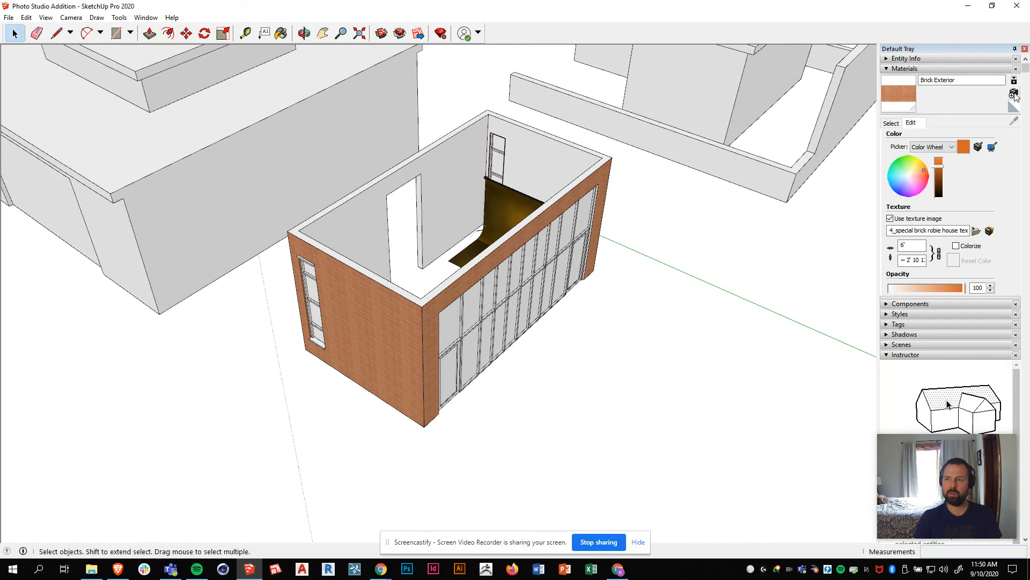
click(891, 123)
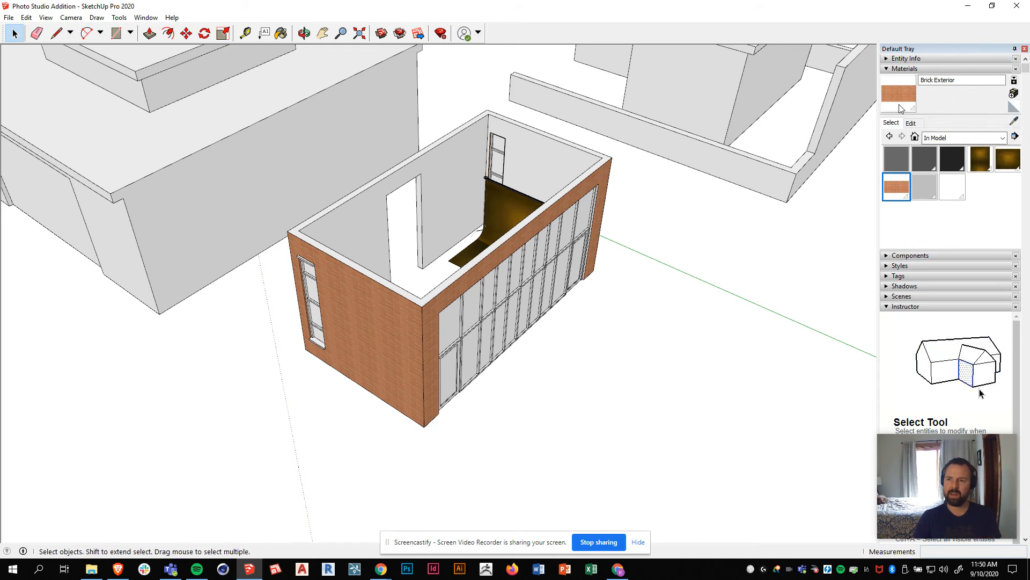
click(1022, 105)
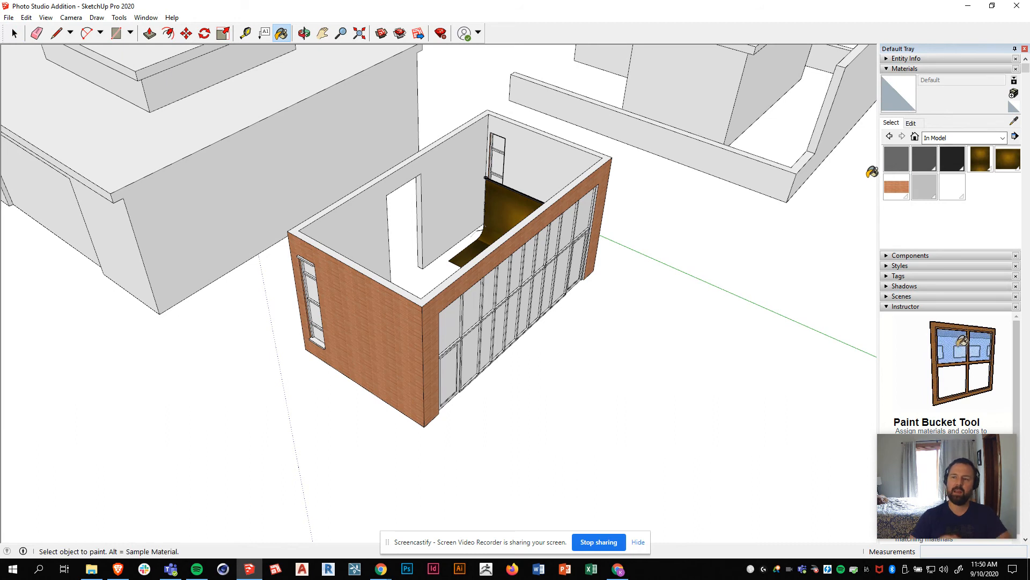
click(1014, 95)
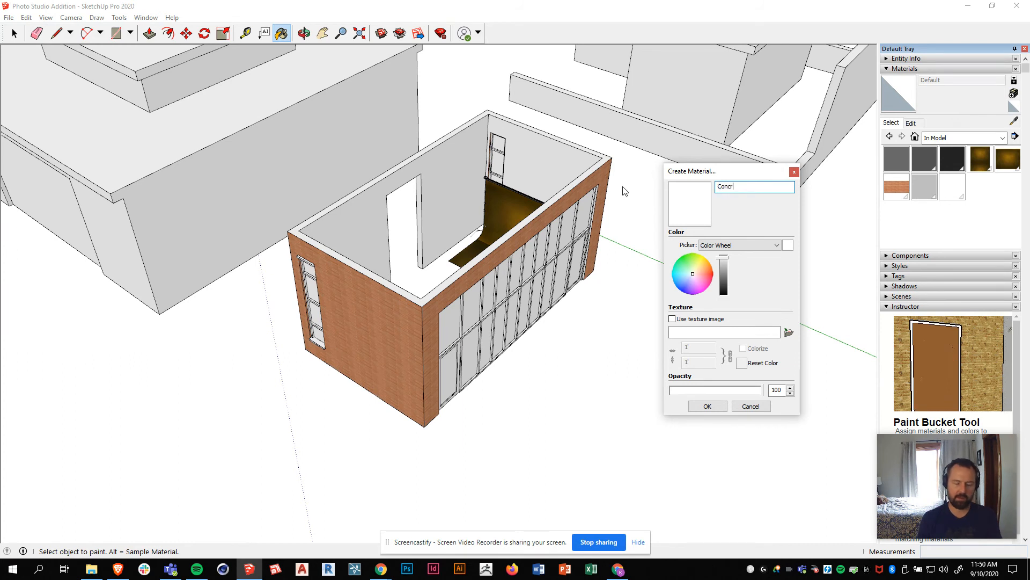
click(719, 320)
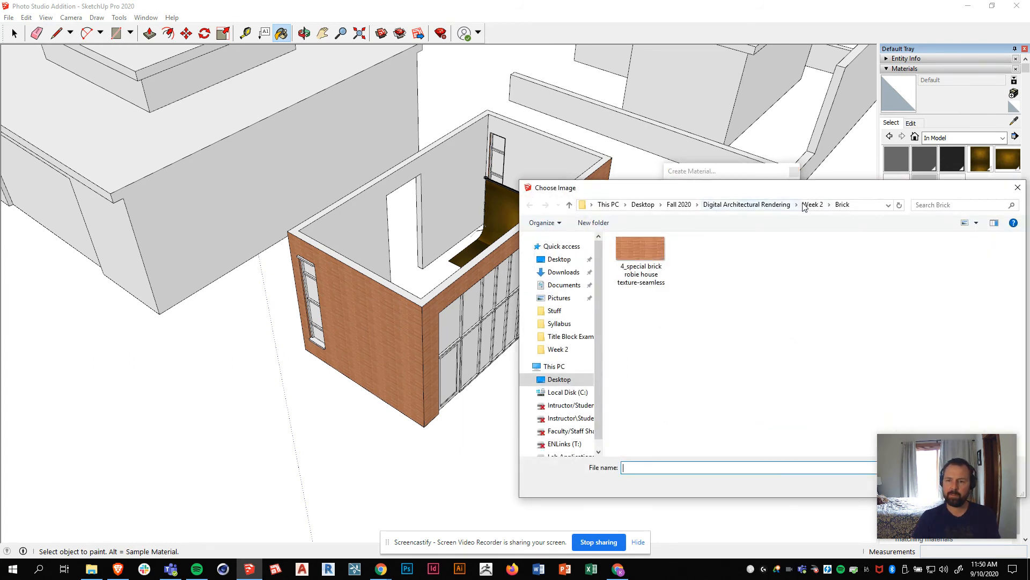
Step: Load 129_dirty concrete wall texture-seamless_a from the Concrete folder as the texture image and create the material
click(804, 207)
double_click(636, 267)
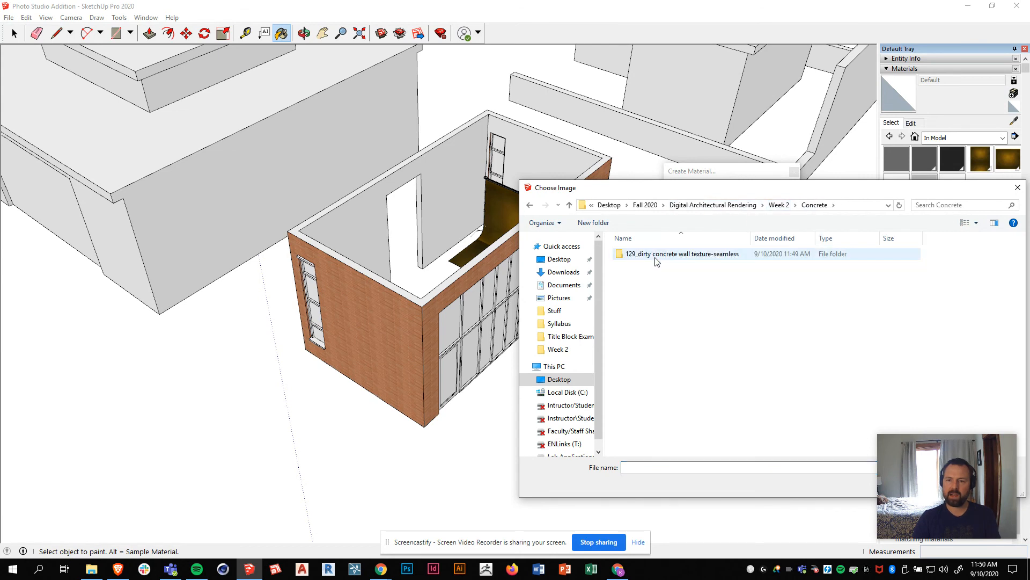
double_click(656, 262)
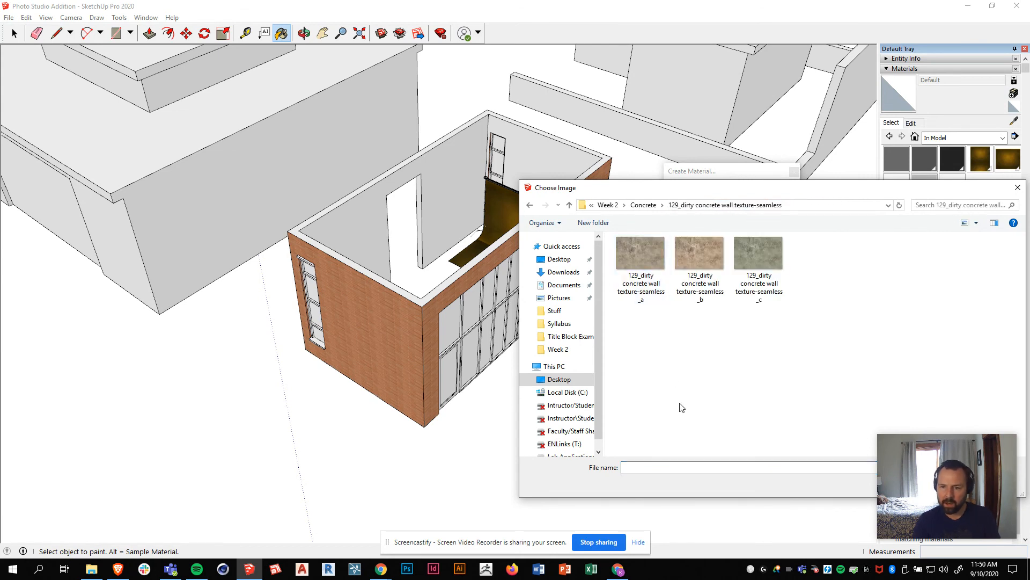
drag(745, 193, 569, 159)
click(464, 220)
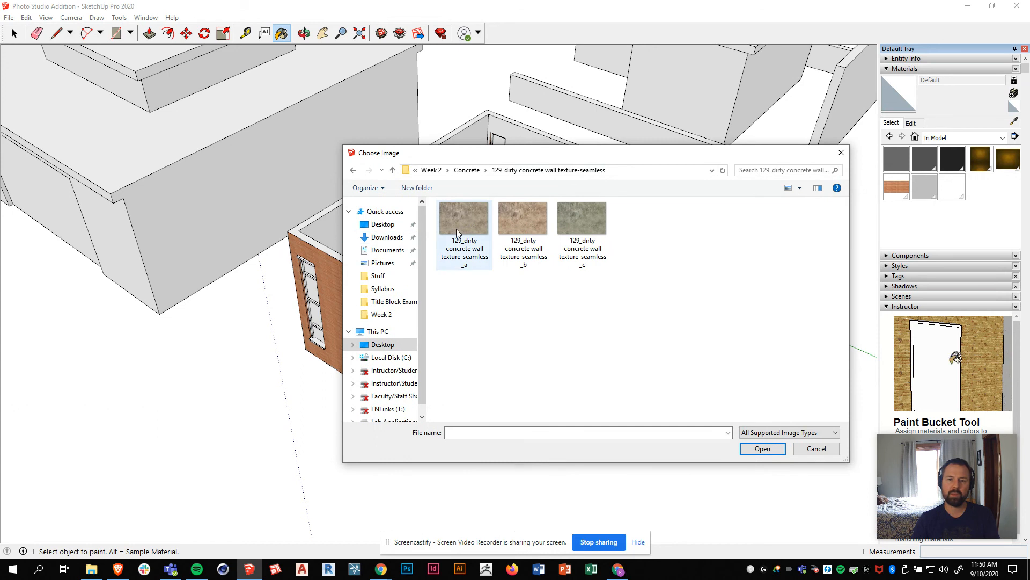
click(762, 448)
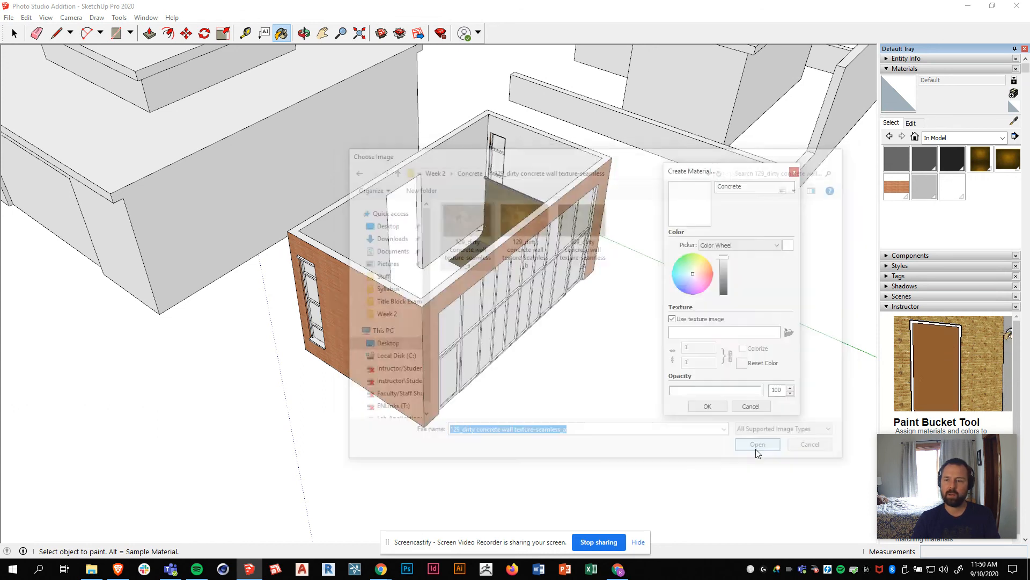
click(731, 404)
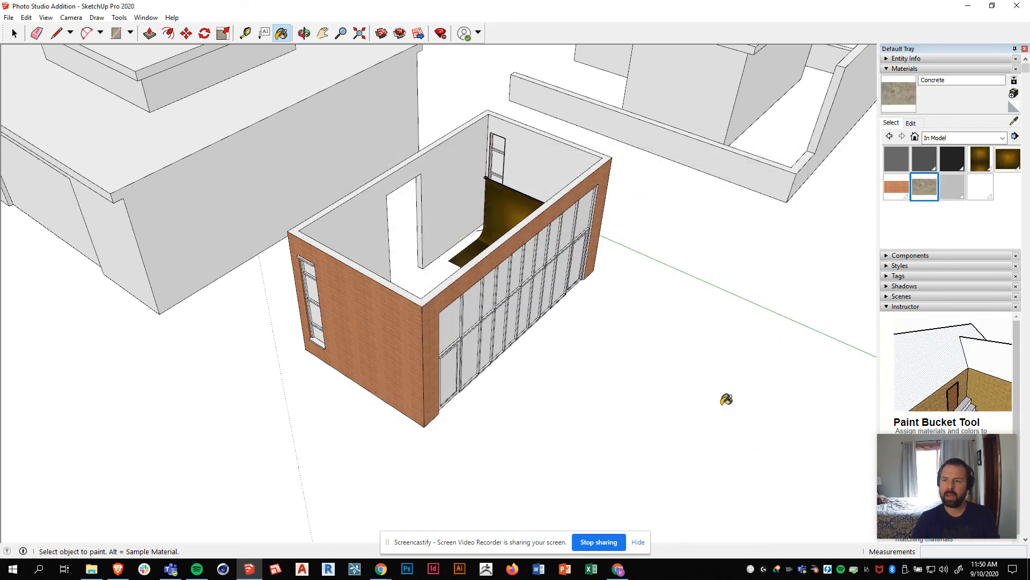
Step: Open the walls group for editing and paint its interior wall faces with the Concrete material
key(space)
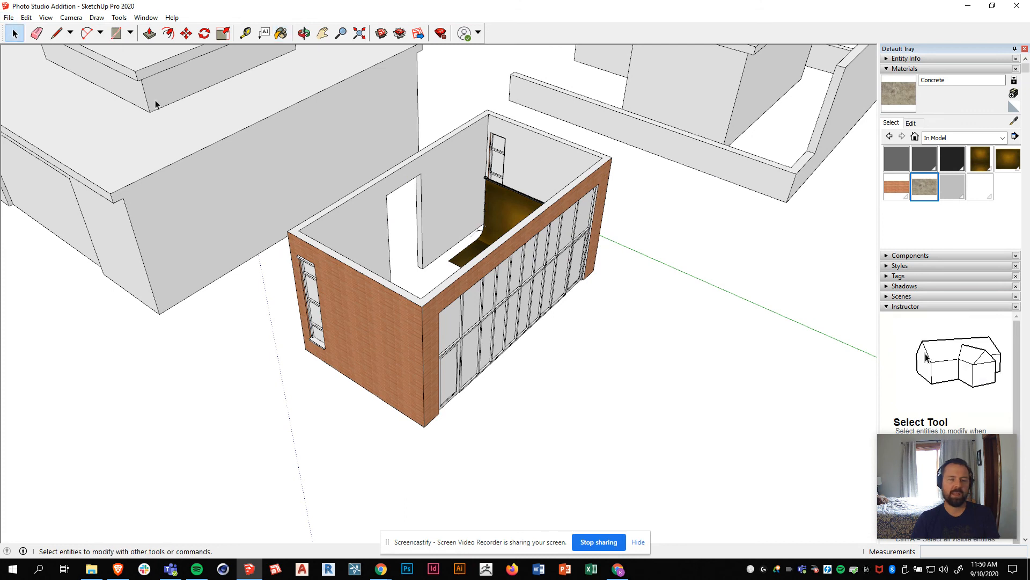
double_click(467, 200)
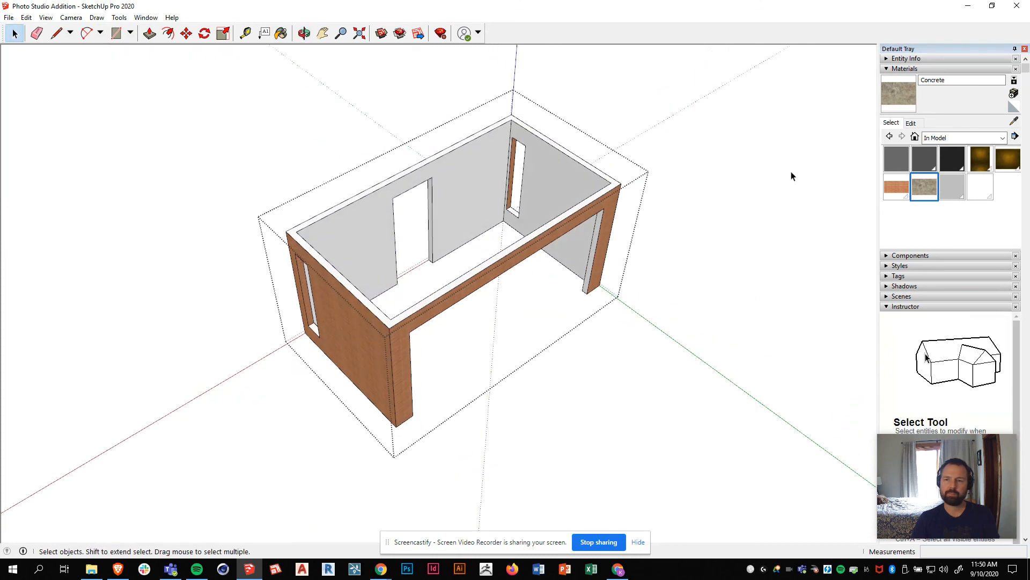
click(900, 98)
click(376, 215)
scroll(497, 135, up, 1)
click(558, 149)
mouse_move(558, 149)
middle_down()
mouse_move(536, 276)
mouse_move(154, 199)
middle_up()
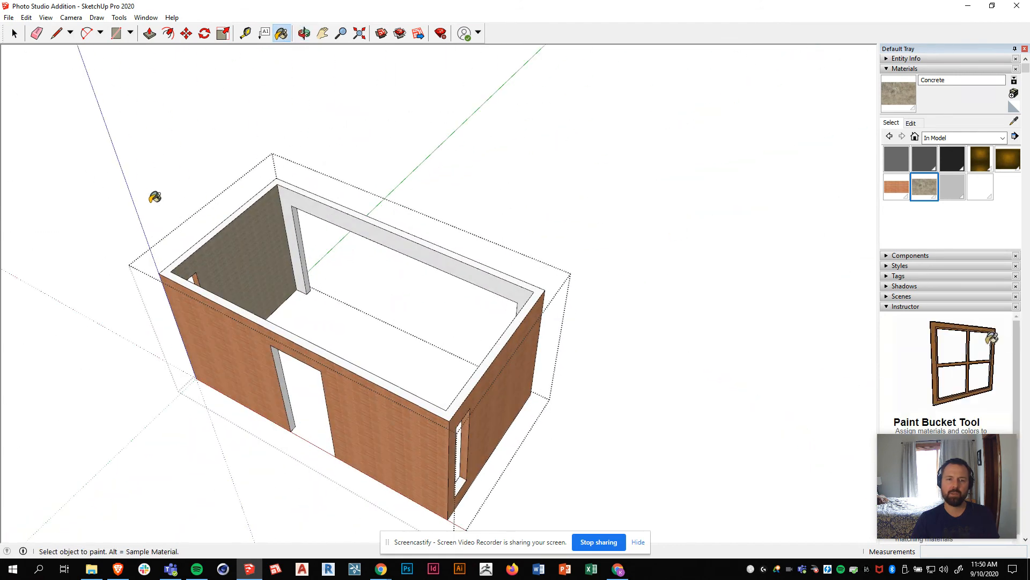
click(305, 201)
mouse_move(305, 202)
middle_down()
mouse_move(378, 297)
mouse_move(515, 341)
middle_up()
click(397, 358)
mouse_move(217, 387)
middle_down()
mouse_move(598, 347)
mouse_move(375, 182)
middle_up()
scroll(471, 416, up, 1)
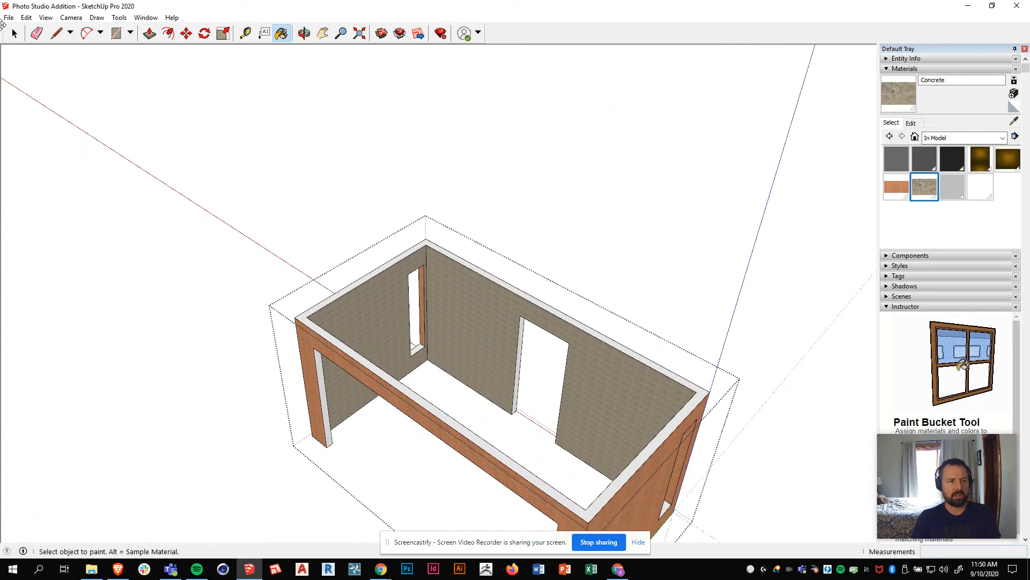
Step: Close the walls group and set the Concrete texture width to 15'
click(14, 36)
click(510, 127)
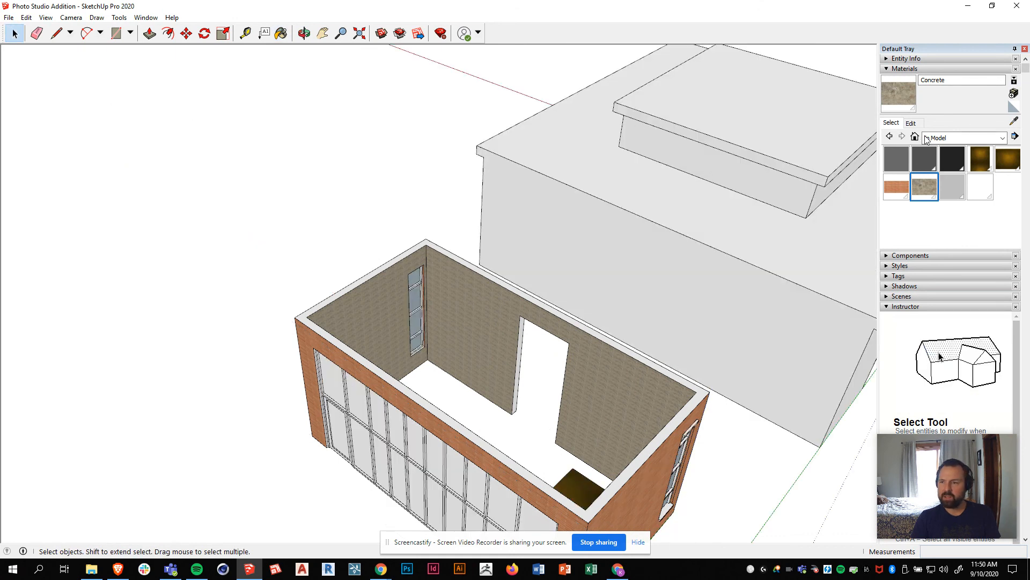
click(910, 123)
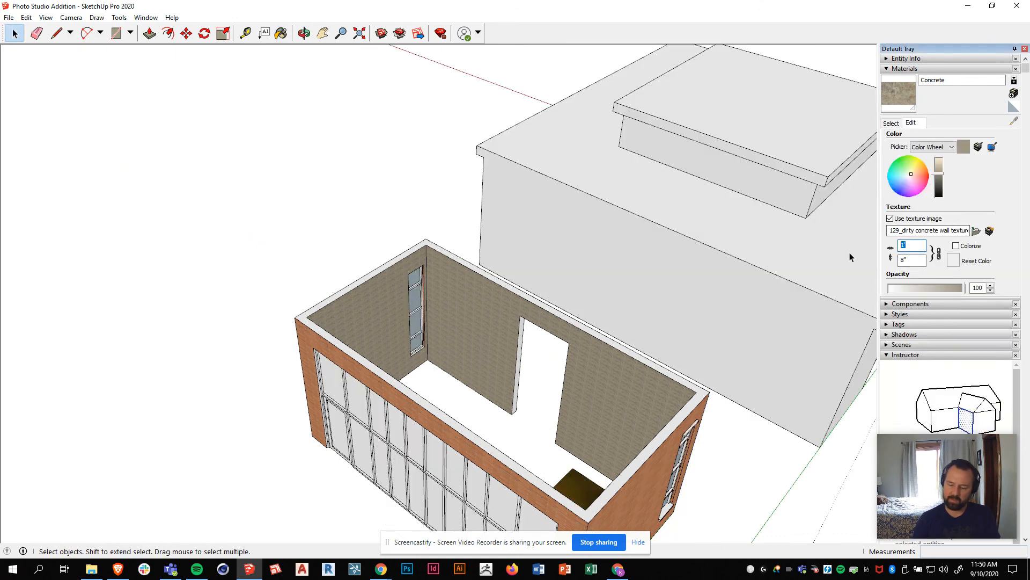
text(')
key(Return)
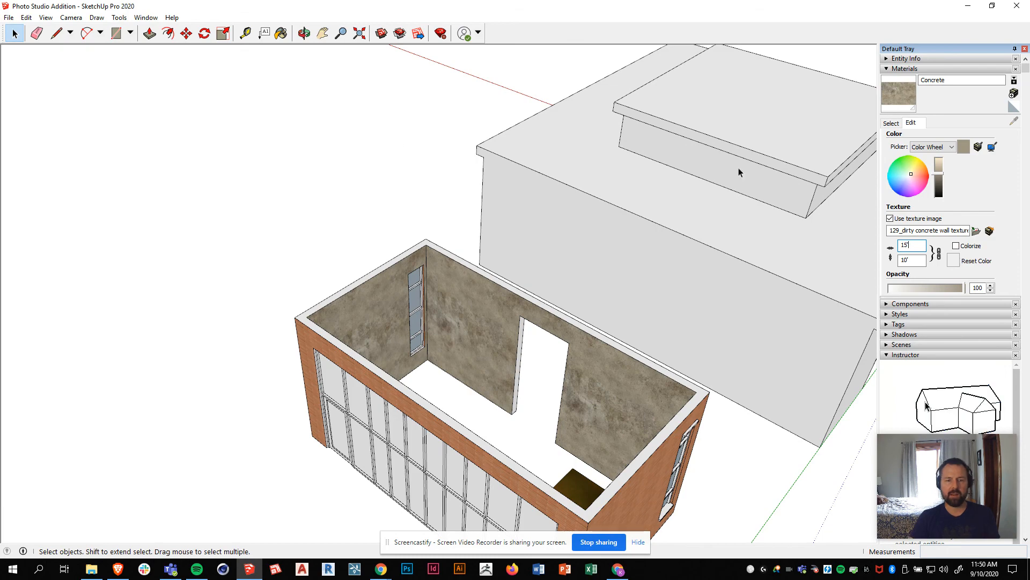
Step: Examine the enlarged concrete pattern on the interior walls together with the brick exterior from several angles
scroll(189, 168, down, 4)
middle_drag(189, 168, 717, 263)
scroll(343, 346, up, 3)
scroll(352, 194, down, 5)
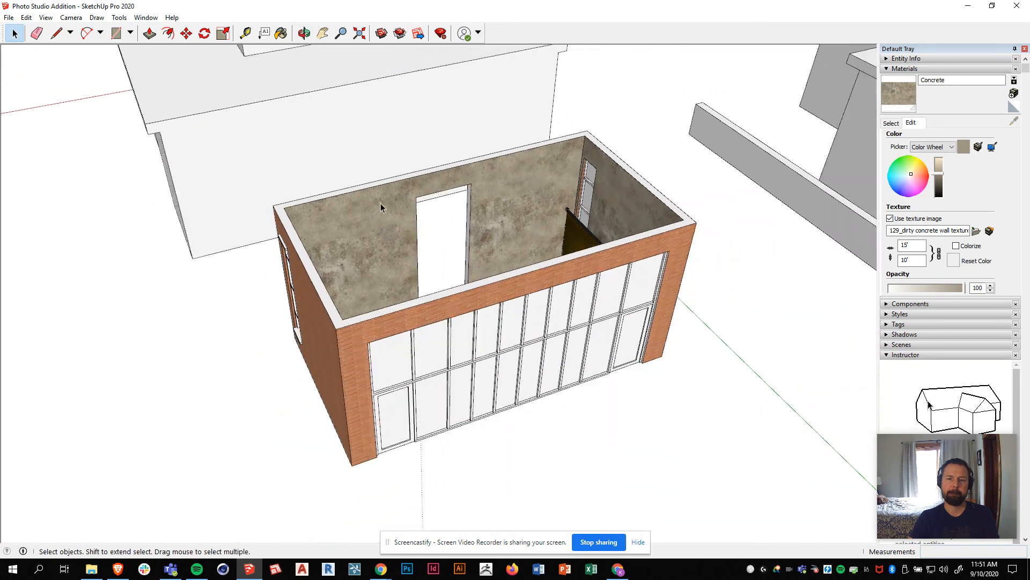
middle_drag(306, 271, 411, 236)
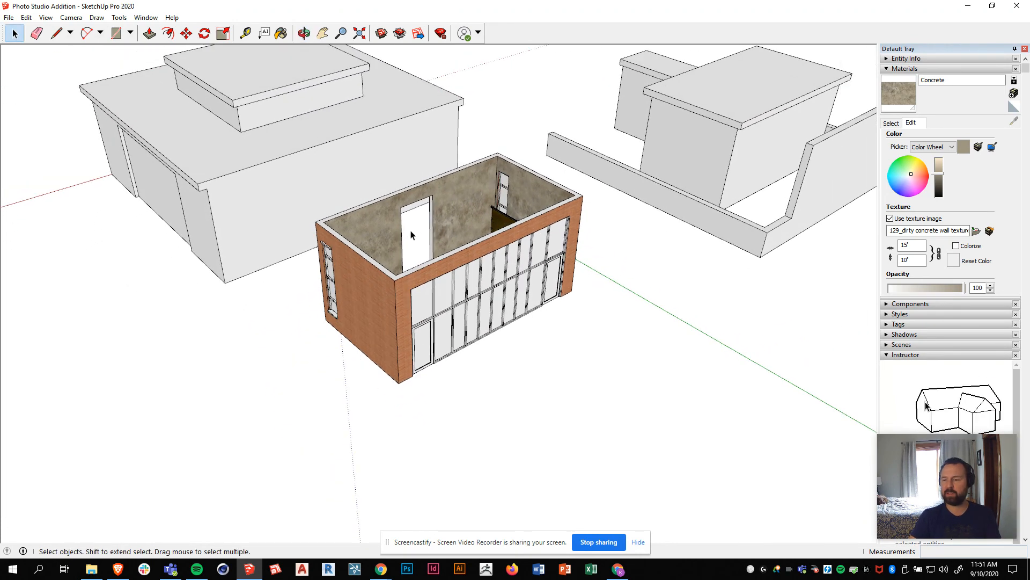
scroll(444, 209, up, 1)
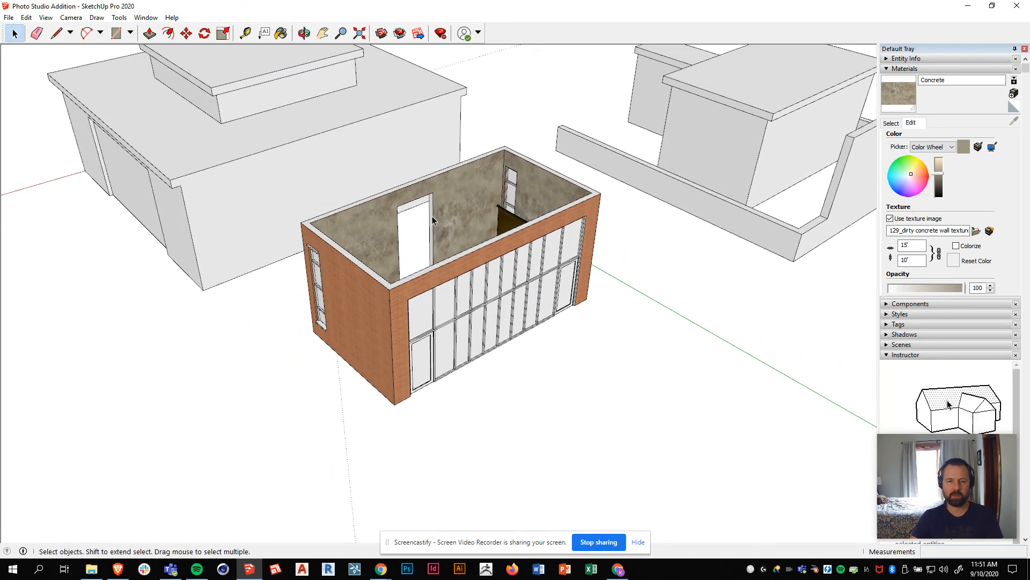
middle_drag(359, 273, 387, 286)
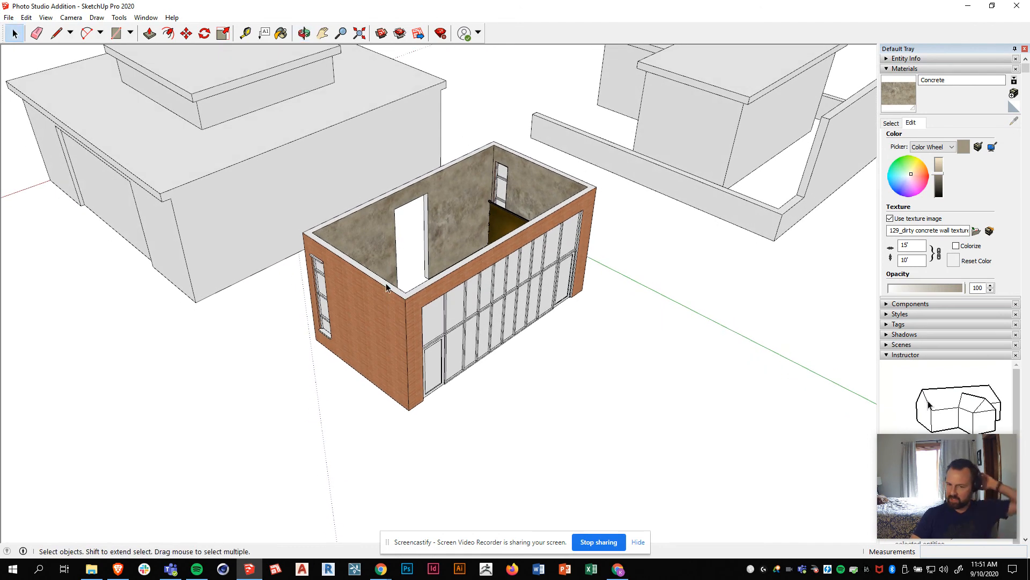